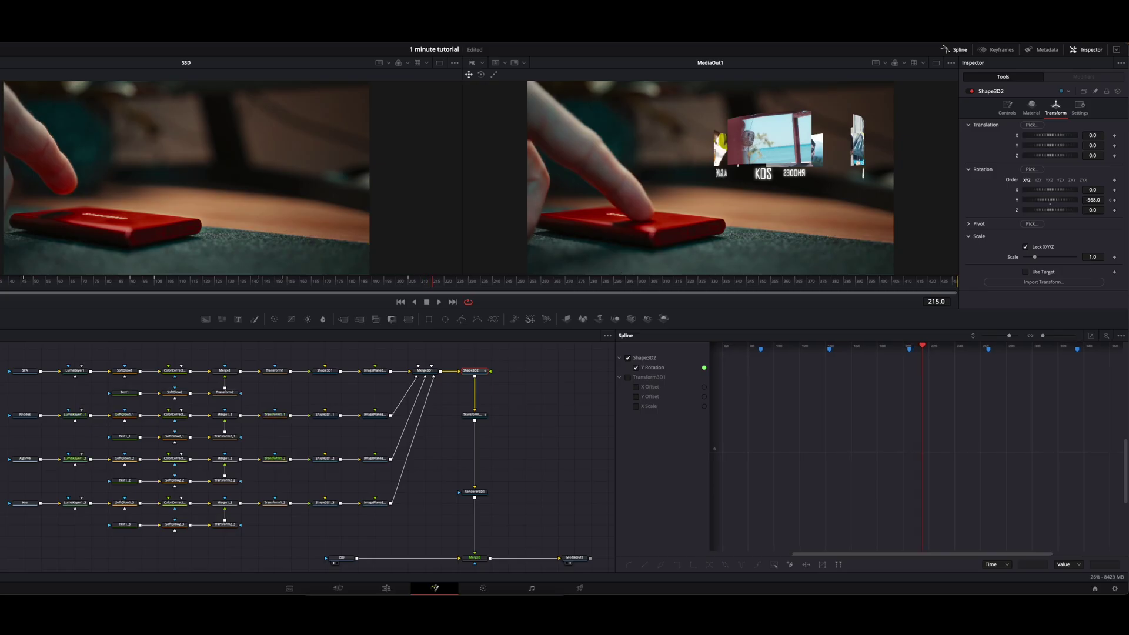
pyautogui.press('Right')
pyautogui.click(1090, 200)
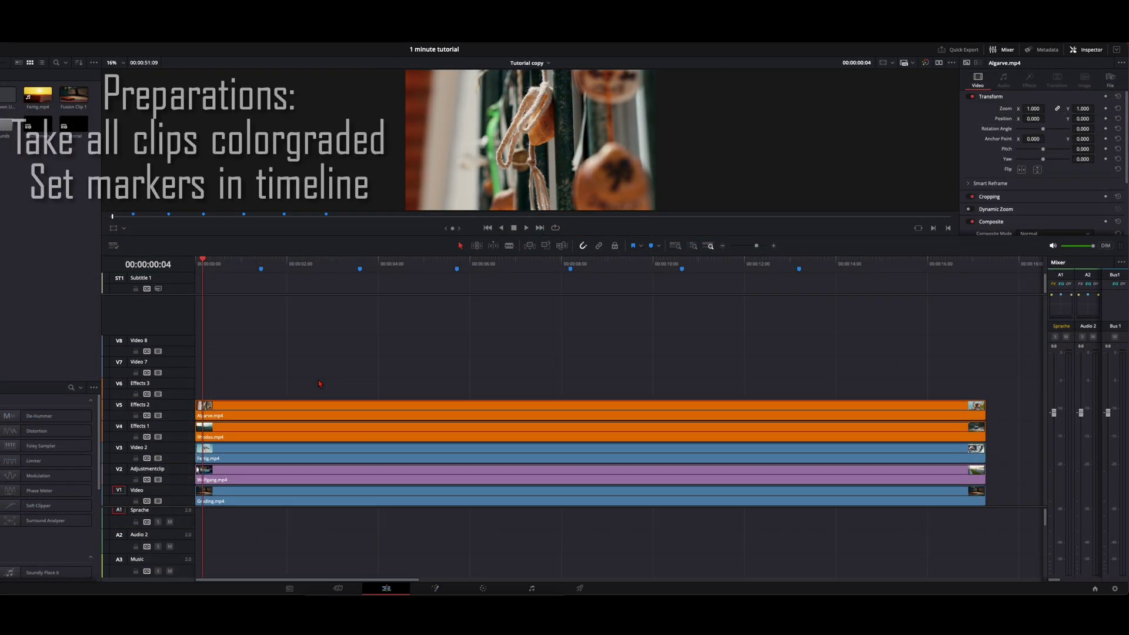
# - Disable the four clips on tracks V2 to V5 and move the playhead to 00:00:01:03
pyautogui.moveTo(292, 373); pyautogui.dragTo(307, 482)
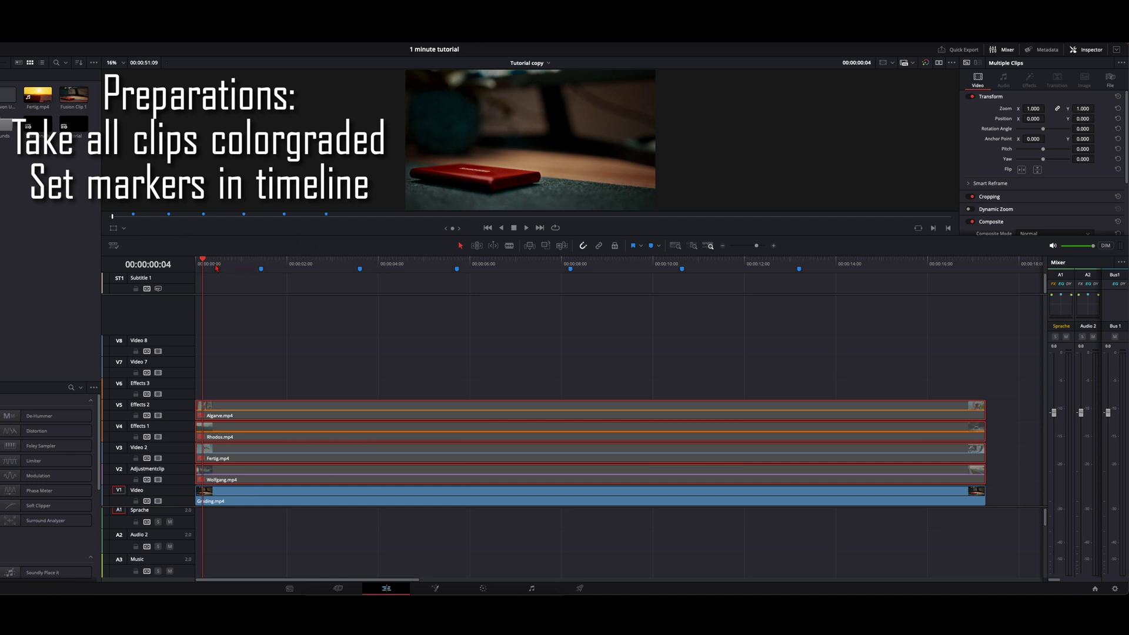
pyautogui.moveTo(212, 260); pyautogui.dragTo(246, 259)
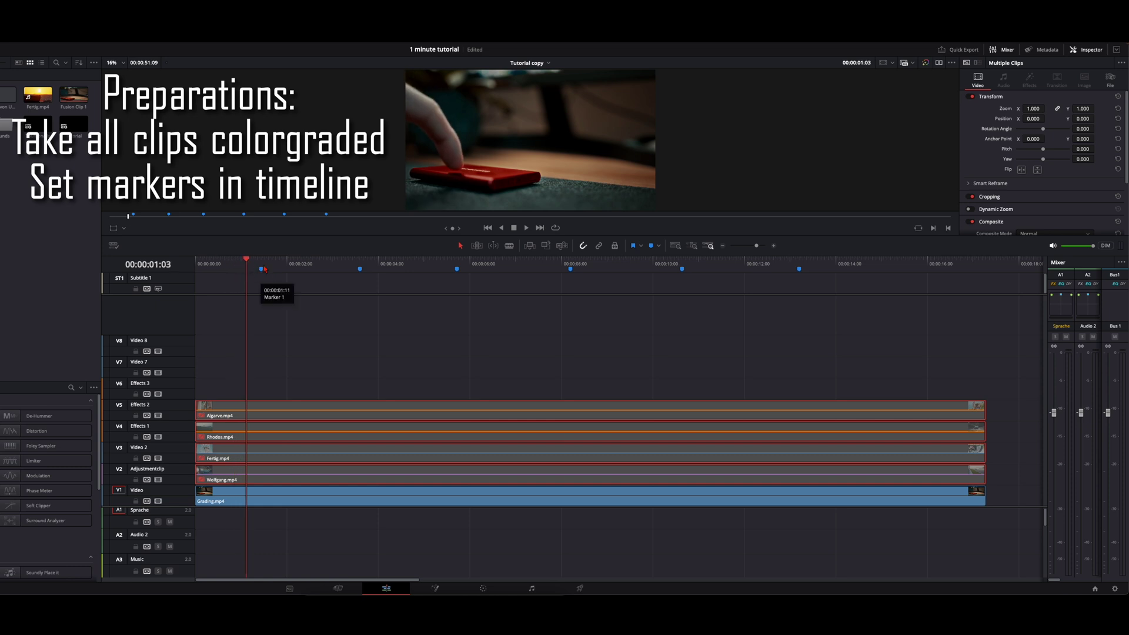
pyautogui.click(283, 288)
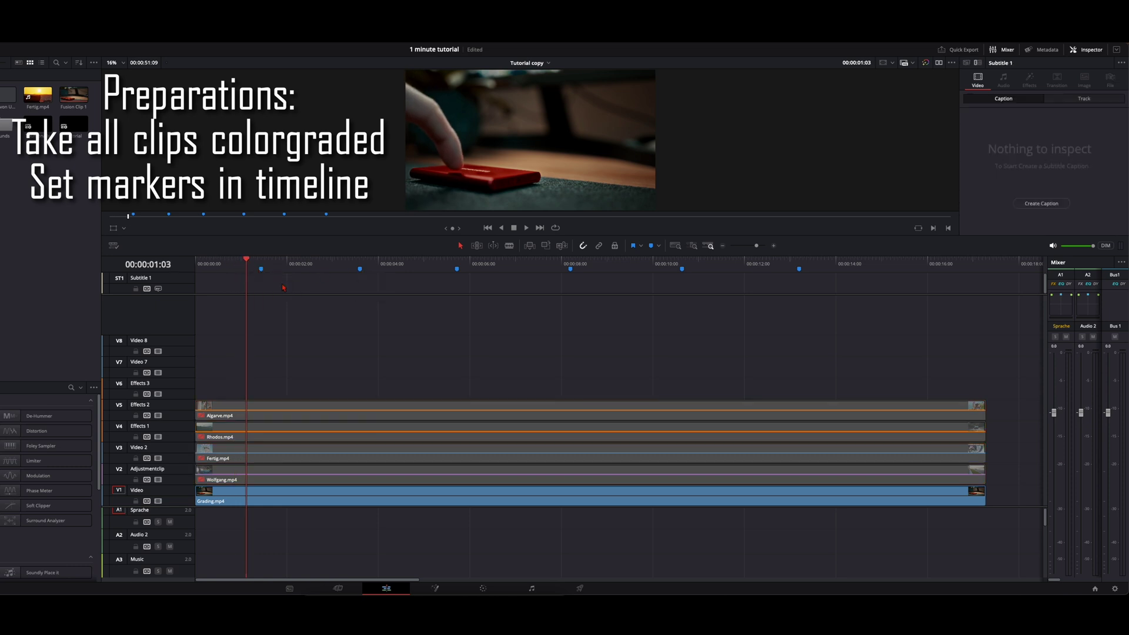
# - Try adding a timeline marker at 00:00:01:03, undo it and save the project
pyautogui.click(321, 497)
pyautogui.click(652, 247)
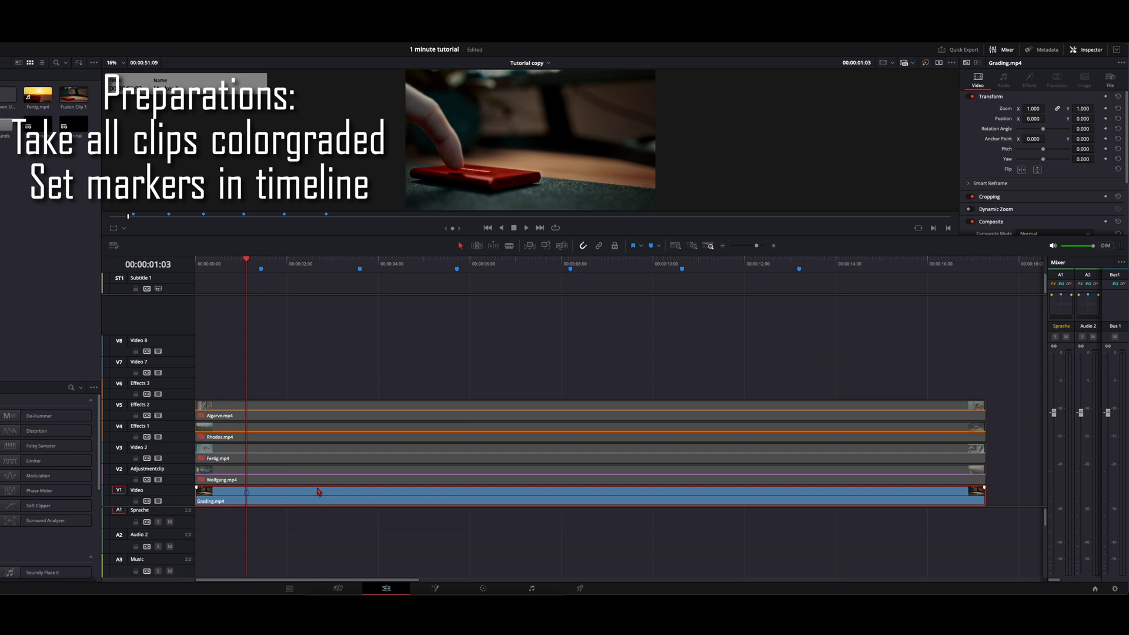
pyautogui.click(277, 389)
pyautogui.hotkey('ctrl', 's')
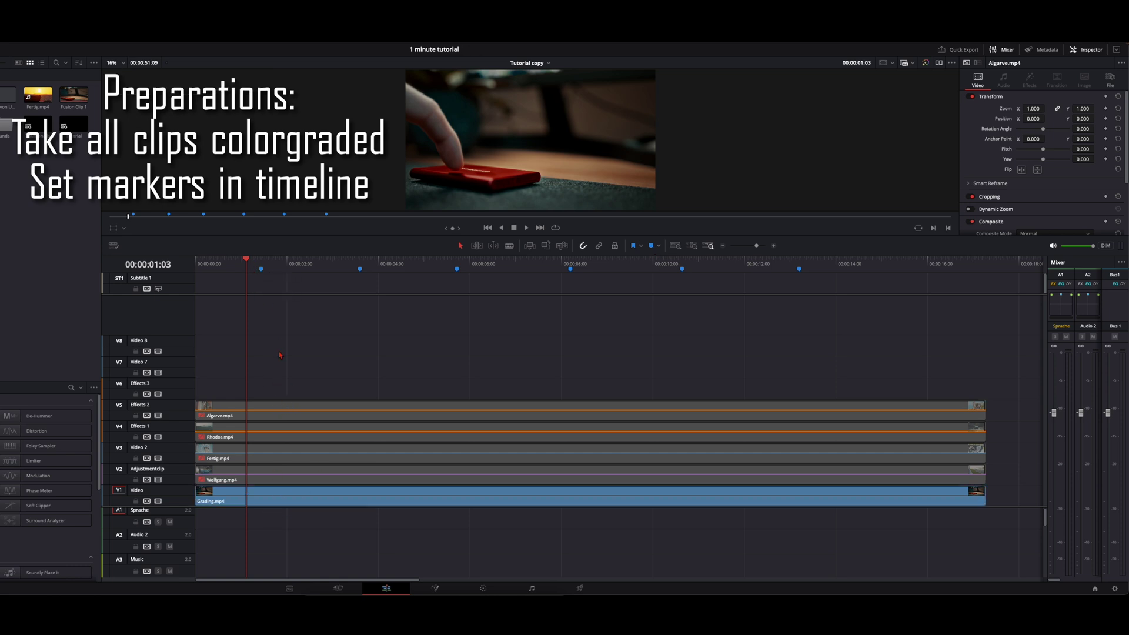
pyautogui.click(652, 247)
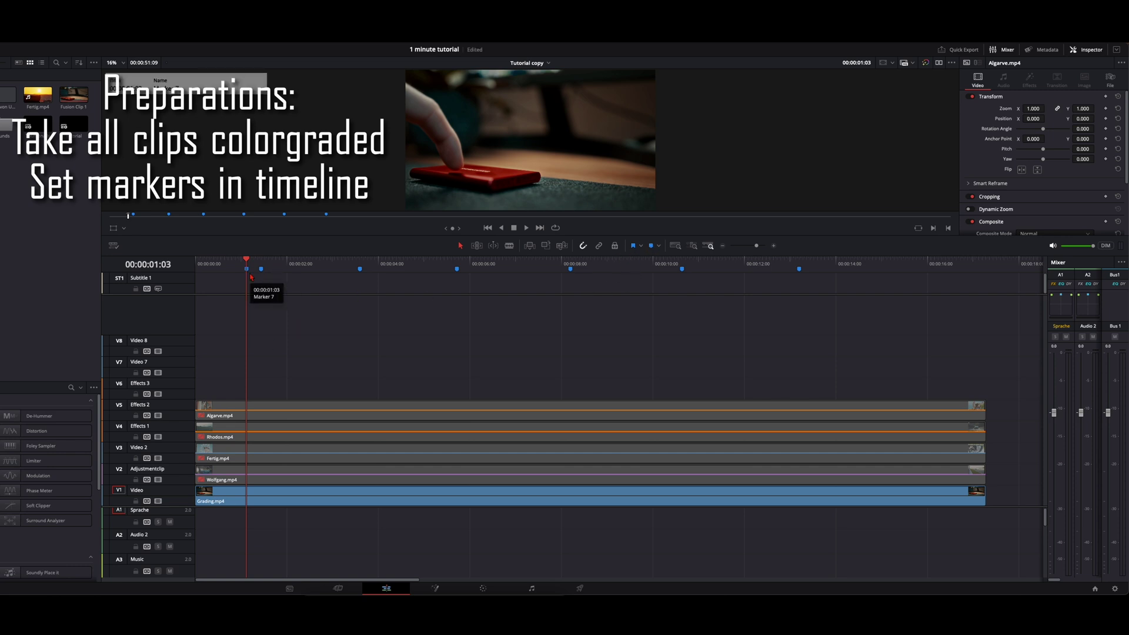
pyautogui.hotkey('ctrl', 'z')
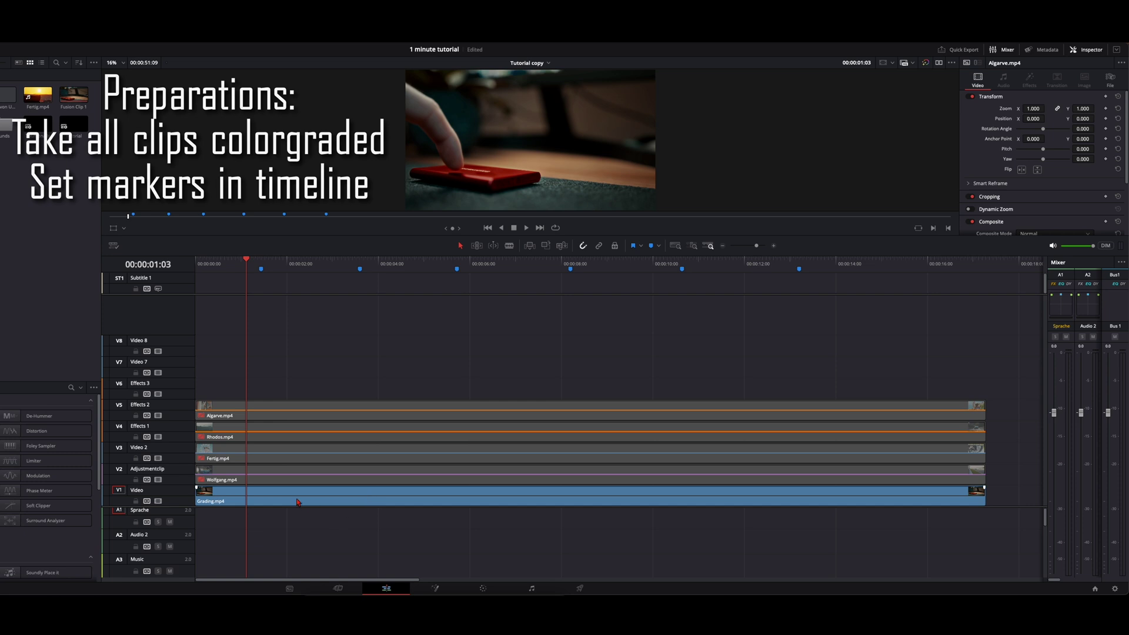
pyautogui.hotkey('ctrl', 's')
# - Move the playhead back to 00:00:00:24 and re-enable the four disabled clips on tracks V2 to V5
pyautogui.moveTo(247, 260)
pyautogui.mouseDown()
pyautogui.moveTo(378, 256)
pyautogui.moveTo(210, 258)
pyautogui.mouseUp()
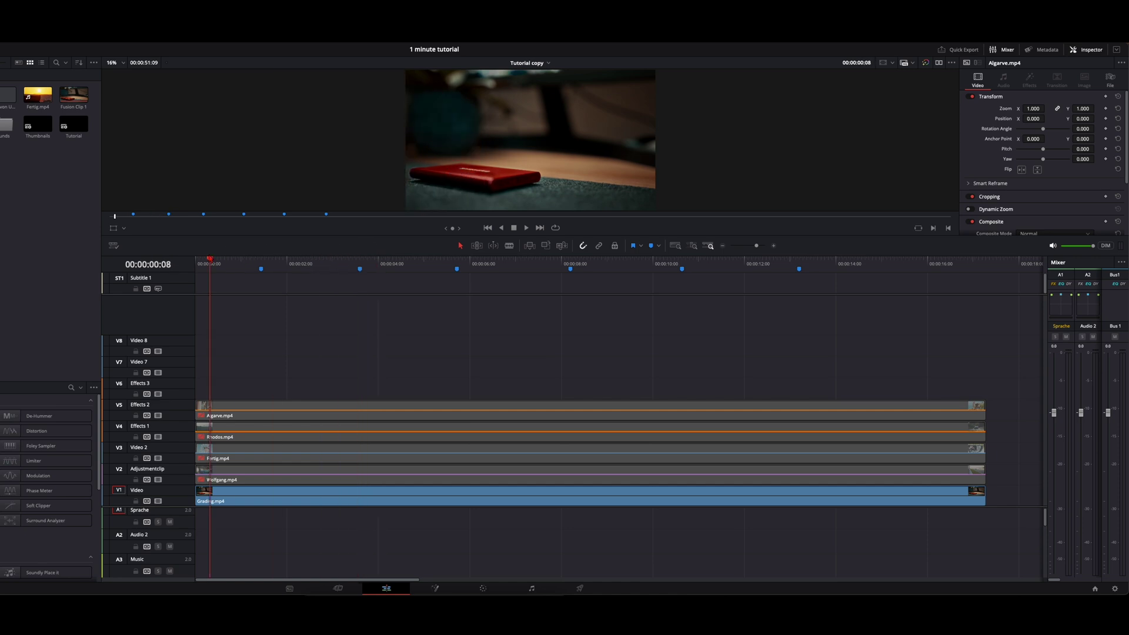
pyautogui.click(268, 482)
pyautogui.moveTo(224, 261)
pyautogui.mouseDown()
pyautogui.moveTo(335, 257)
pyautogui.moveTo(239, 259)
pyautogui.mouseUp()
pyautogui.click(263, 458)
pyautogui.press('d')
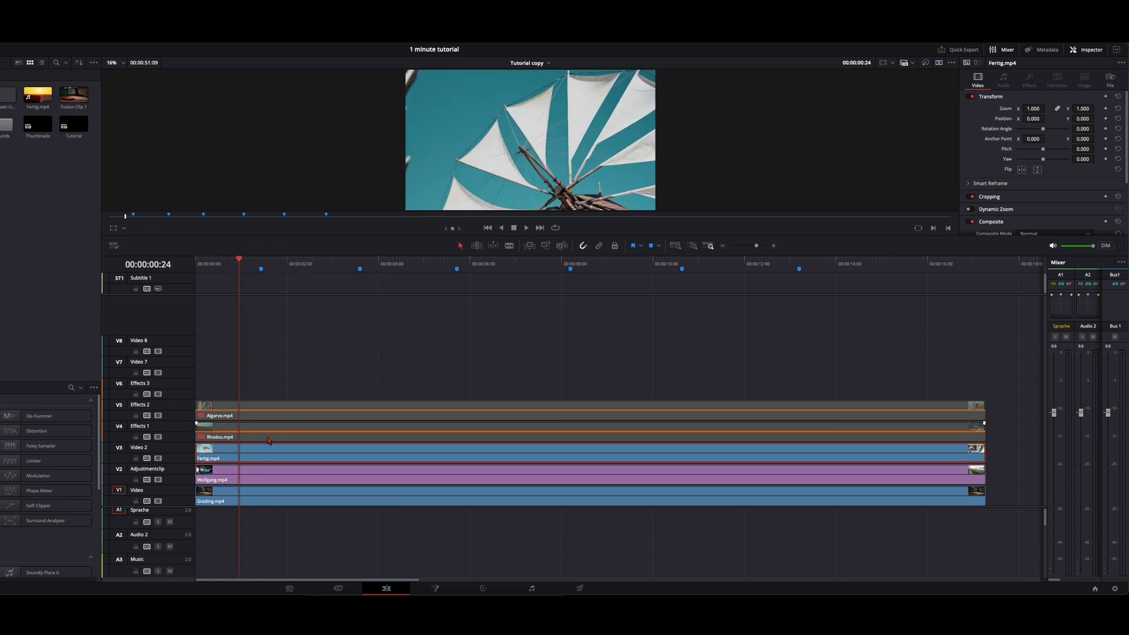
pyautogui.click(272, 408)
pyautogui.press('d')
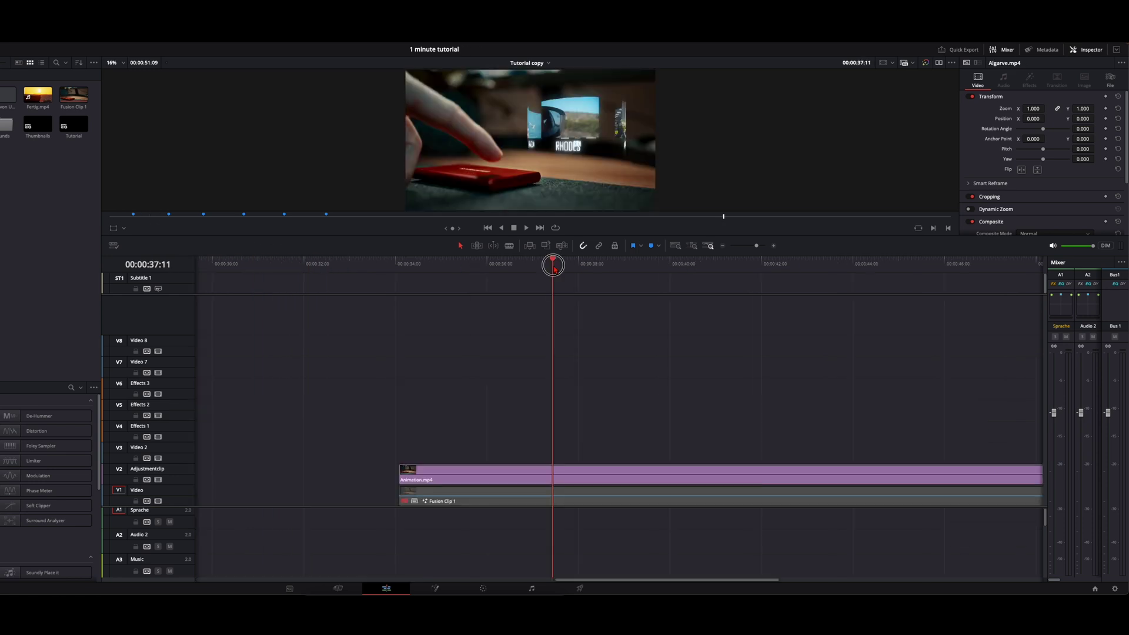
# - Combine the five stacked clips on tracks V1 to V5 into one Fusion clip and open it on the Fusion page
pyautogui.moveTo(557, 265); pyautogui.dragTo(820, 278)
pyautogui.moveTo(285, 335); pyautogui.dragTo(298, 484)
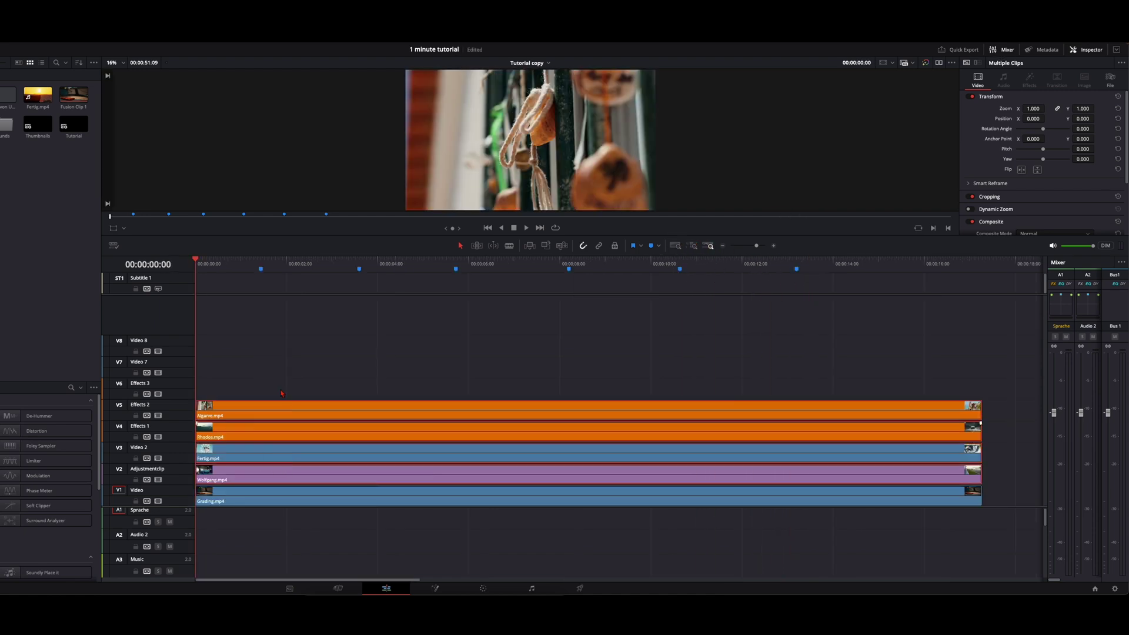
pyautogui.moveTo(281, 393)
pyautogui.mouseDown()
pyautogui.moveTo(281, 352)
pyautogui.moveTo(252, 371)
pyautogui.moveTo(338, 527)
pyautogui.mouseUp()
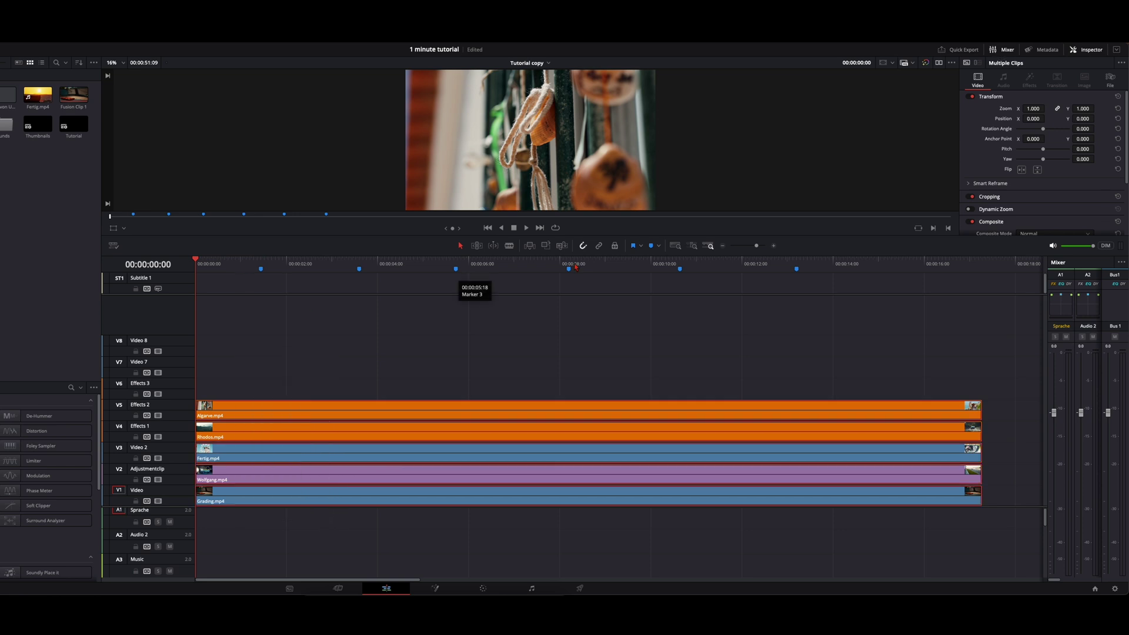
pyautogui.rightClick(285, 502)
pyautogui.click(314, 237)
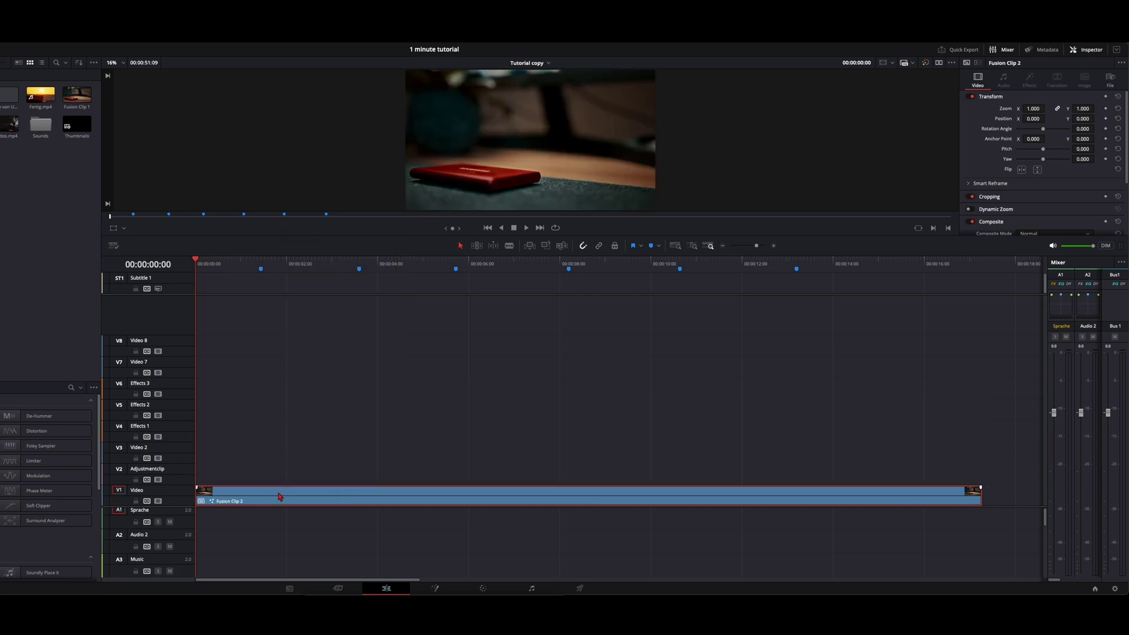
pyautogui.hotkey('shift', '5')
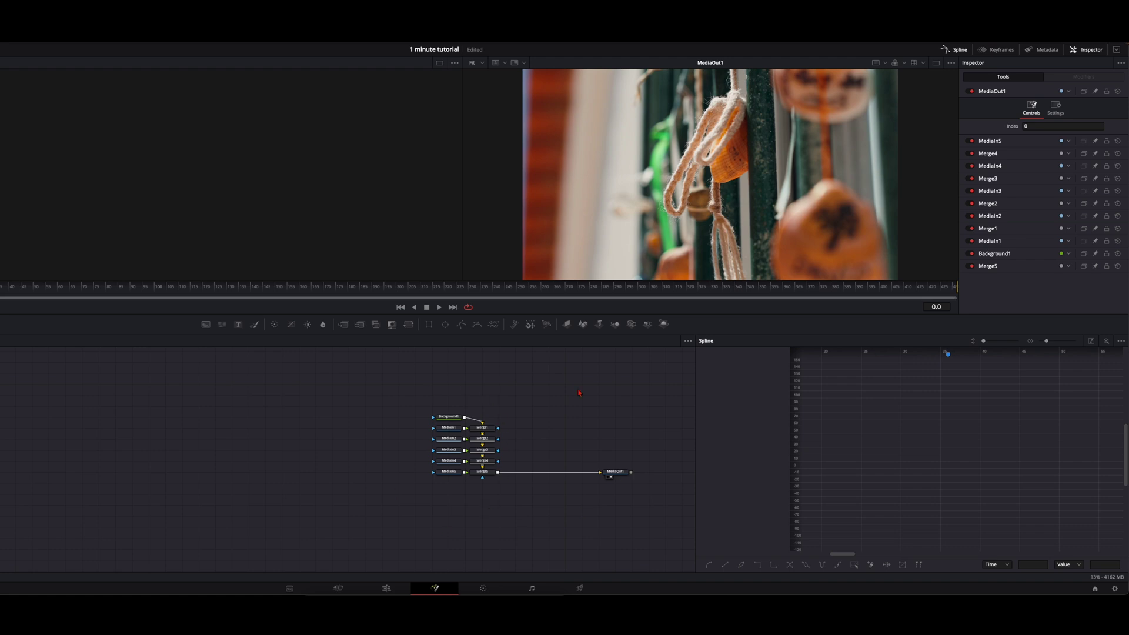
# - Move the five MediaIn nodes away from the merges, and delete Background1 and the merge nodes Merge1 to Merge4
pyautogui.moveTo(416, 437); pyautogui.dragTo(382, 477)
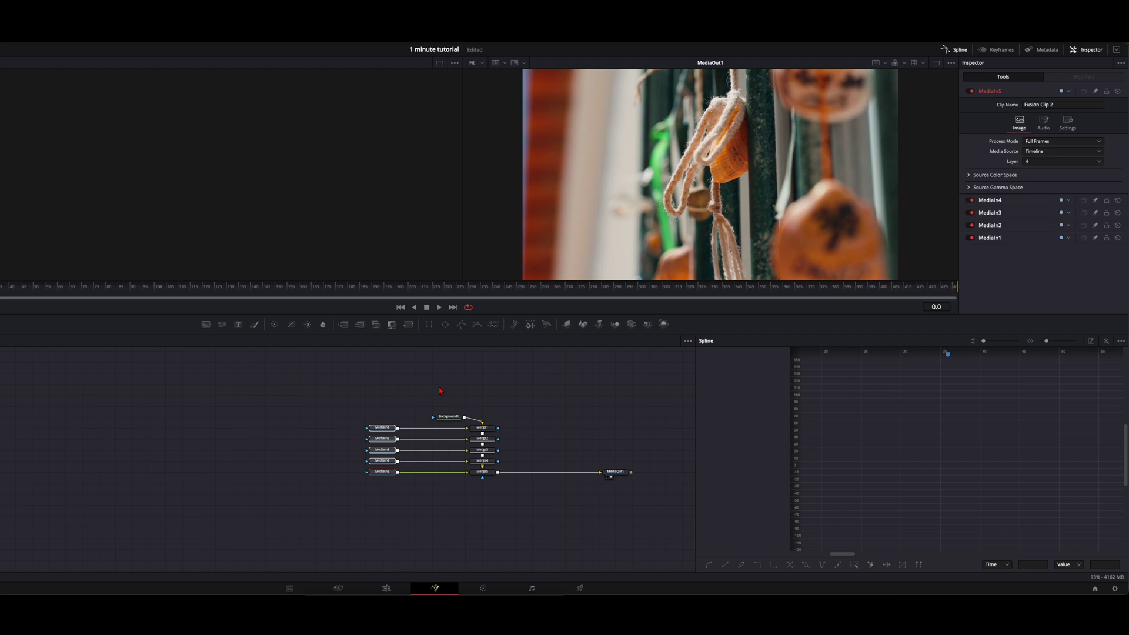
pyautogui.moveTo(432, 405); pyautogui.dragTo(506, 481)
pyautogui.moveTo(451, 398); pyautogui.dragTo(496, 465)
pyautogui.press('Delete')
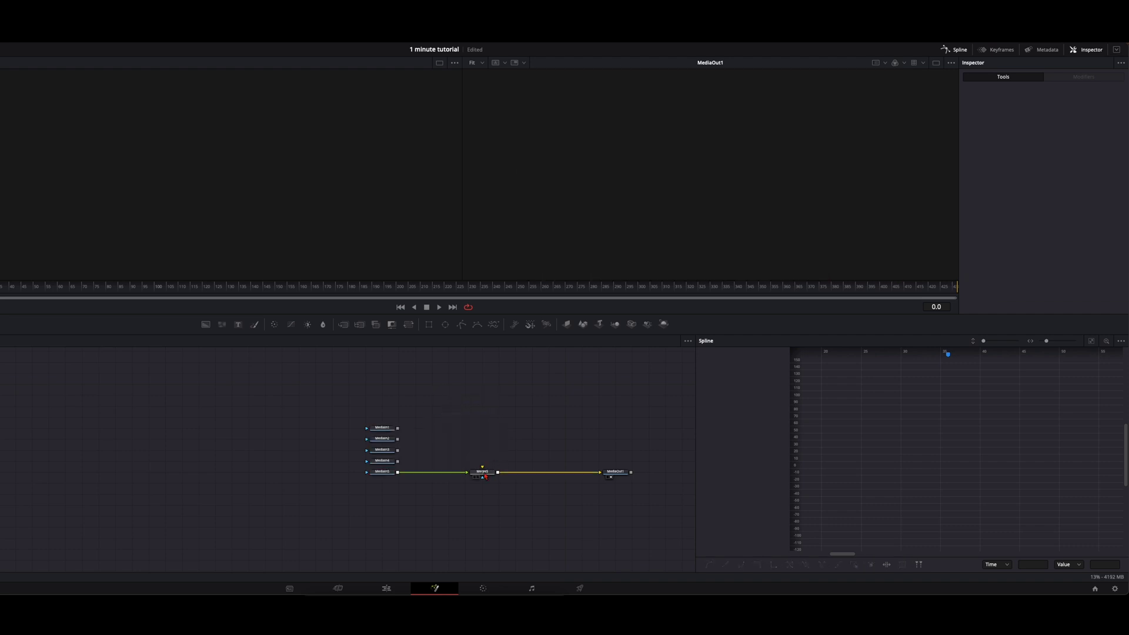
# - Rename the MediaIn nodes 1 to 5 after their footage as SSD, SPA, Kos, Rhodos and Algarve
pyautogui.click(375, 477)
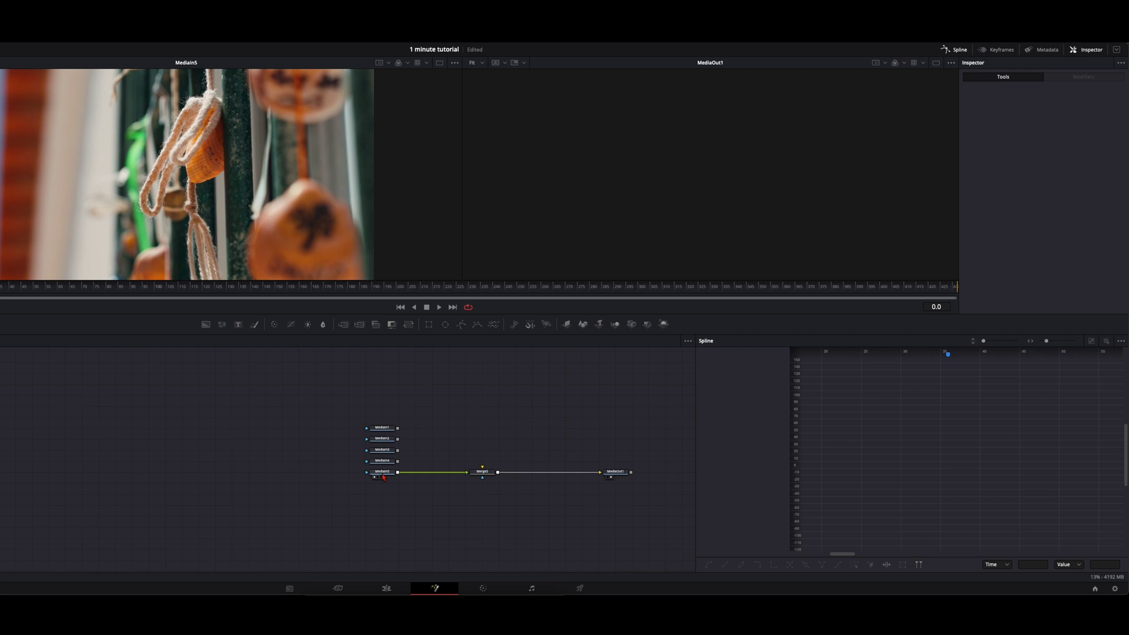
pyautogui.click(382, 472)
pyautogui.rightClick(382, 472)
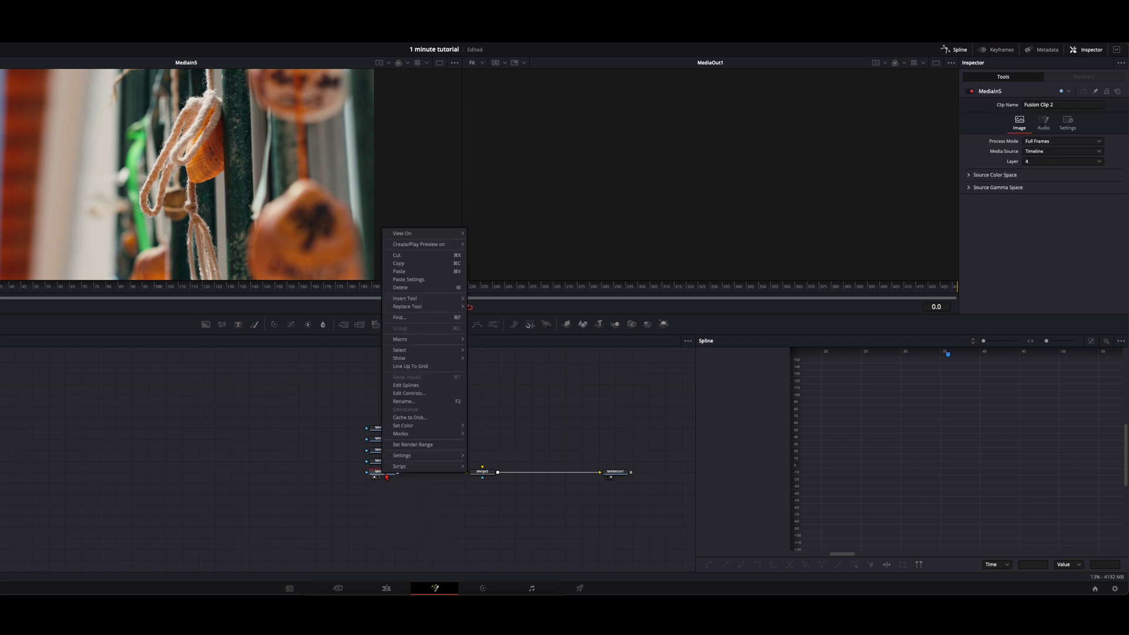
pyautogui.click(404, 401)
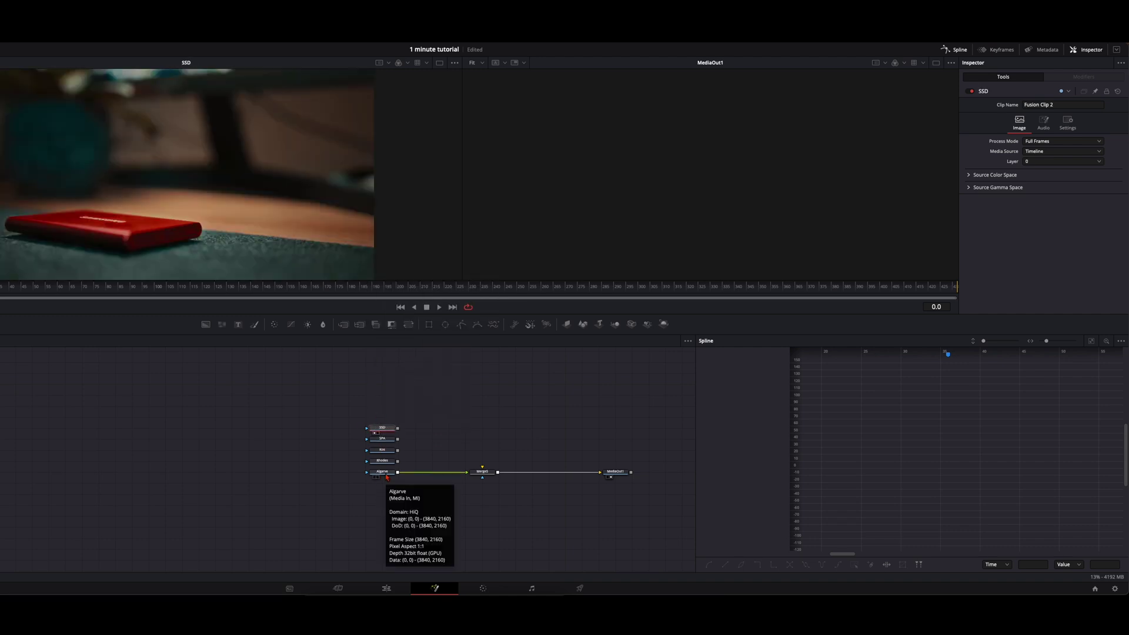
# - Connect the SSD node to the background input of Merge5 and move the Rhodos, Algarve and Kos nodes aside
pyautogui.moveTo(466, 471)
pyautogui.mouseDown()
pyautogui.moveTo(388, 471)
pyautogui.moveTo(380, 414)
pyautogui.moveTo(384, 473)
pyautogui.moveTo(475, 476)
pyautogui.mouseUp()
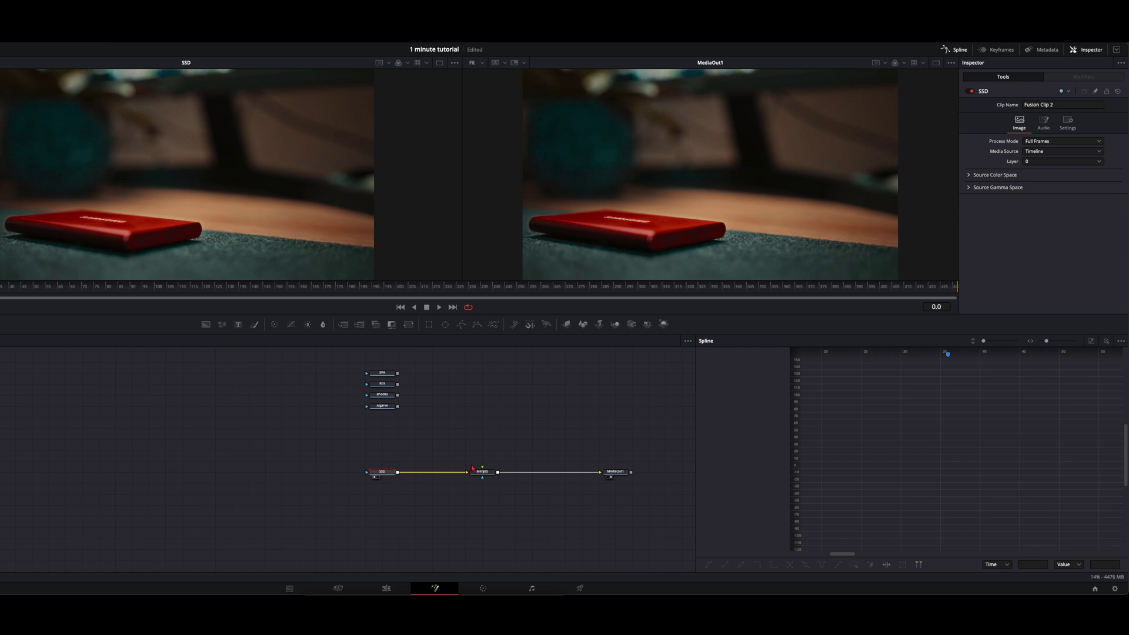
pyautogui.moveTo(478, 471); pyautogui.dragTo(516, 470)
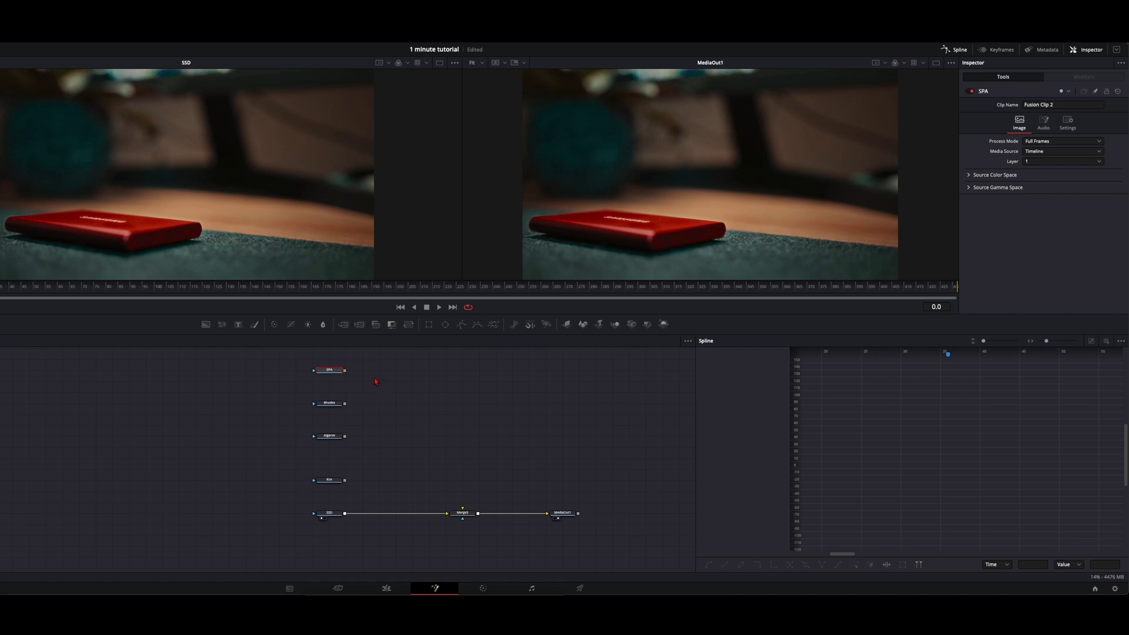
pyautogui.moveTo(331, 486); pyautogui.dragTo(212, 405)
# - Chain Image Plane 3D, Merge 3D and Renderer 3D nodes after SPA and connect the renderer to the foreground input of Merge5
pyautogui.click(330, 374)
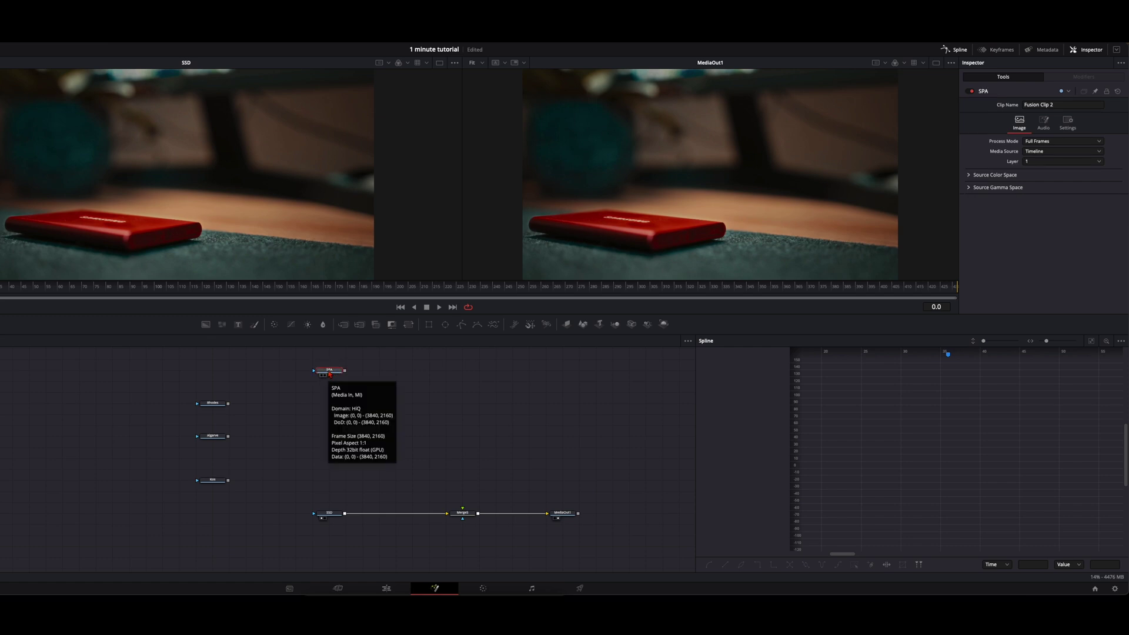
pyautogui.click(566, 324)
pyautogui.moveTo(372, 374); pyautogui.dragTo(394, 374)
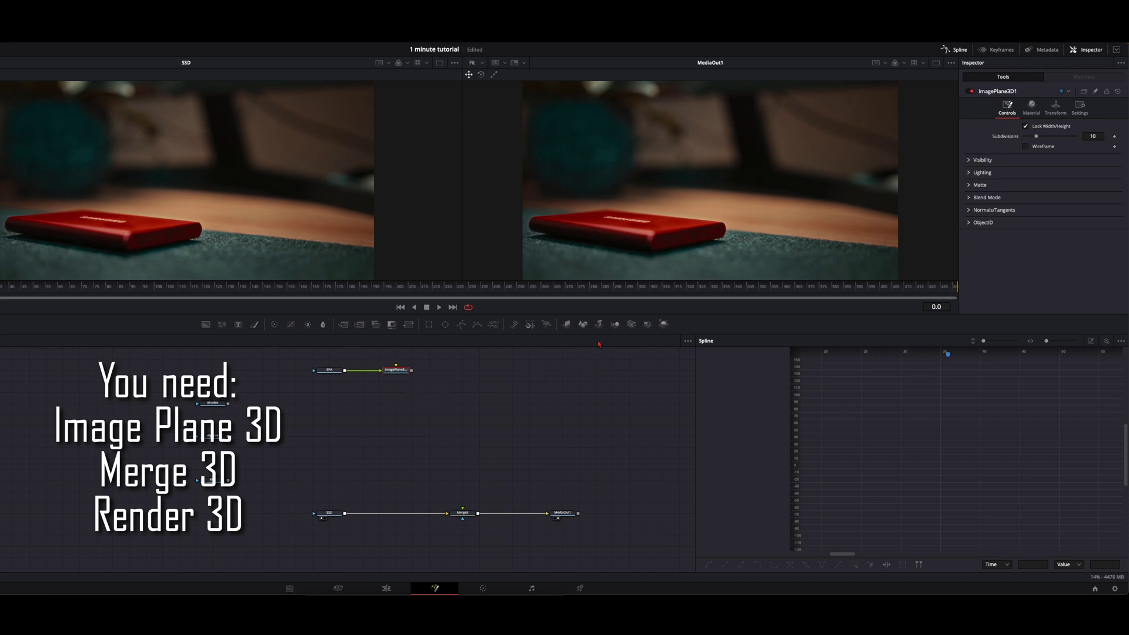
pyautogui.click(615, 324)
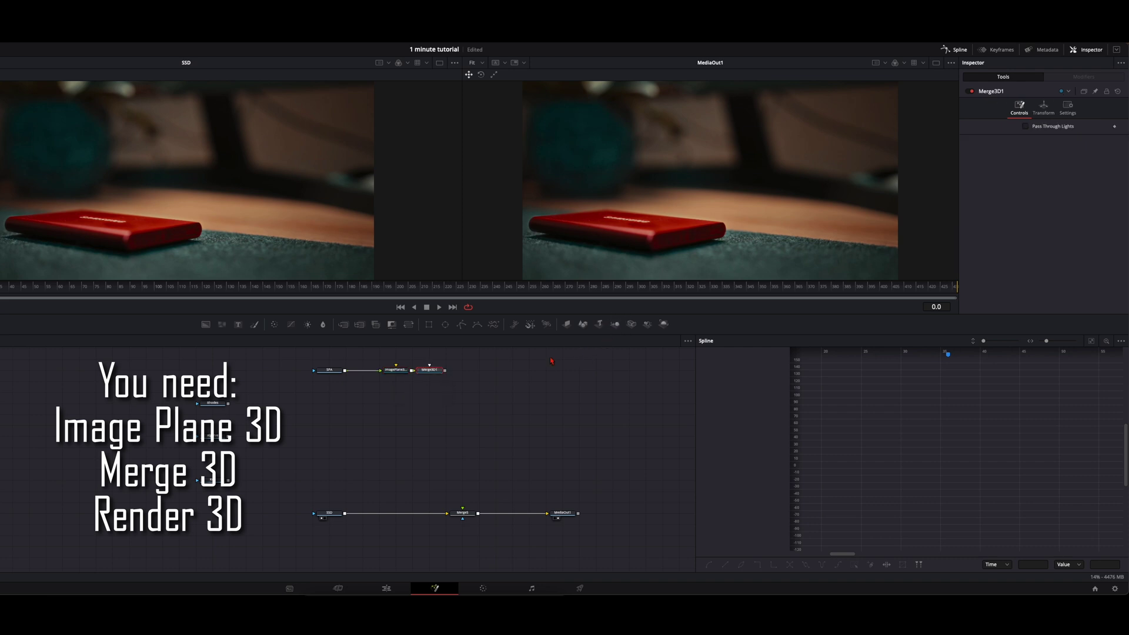
pyautogui.moveTo(431, 375); pyautogui.dragTo(464, 375)
pyautogui.click(664, 324)
pyautogui.moveTo(502, 373); pyautogui.dragTo(466, 515)
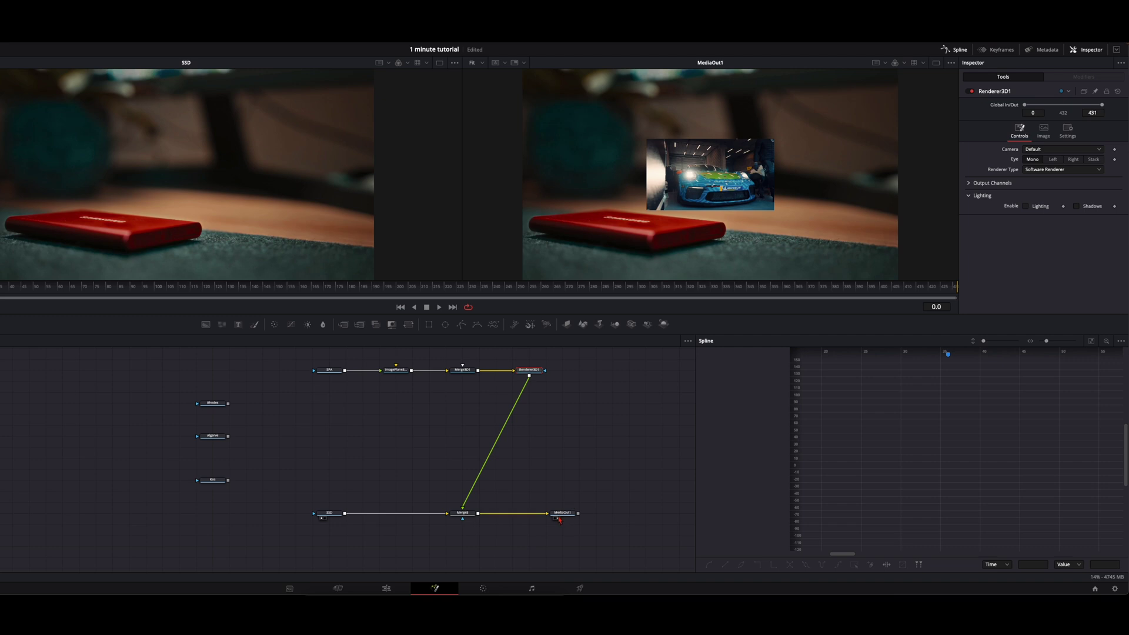
# - Show Merge3D1 in the first viewer and insert a Shape 3D node between SPA and ImagePlane3D1
pyautogui.click(456, 375)
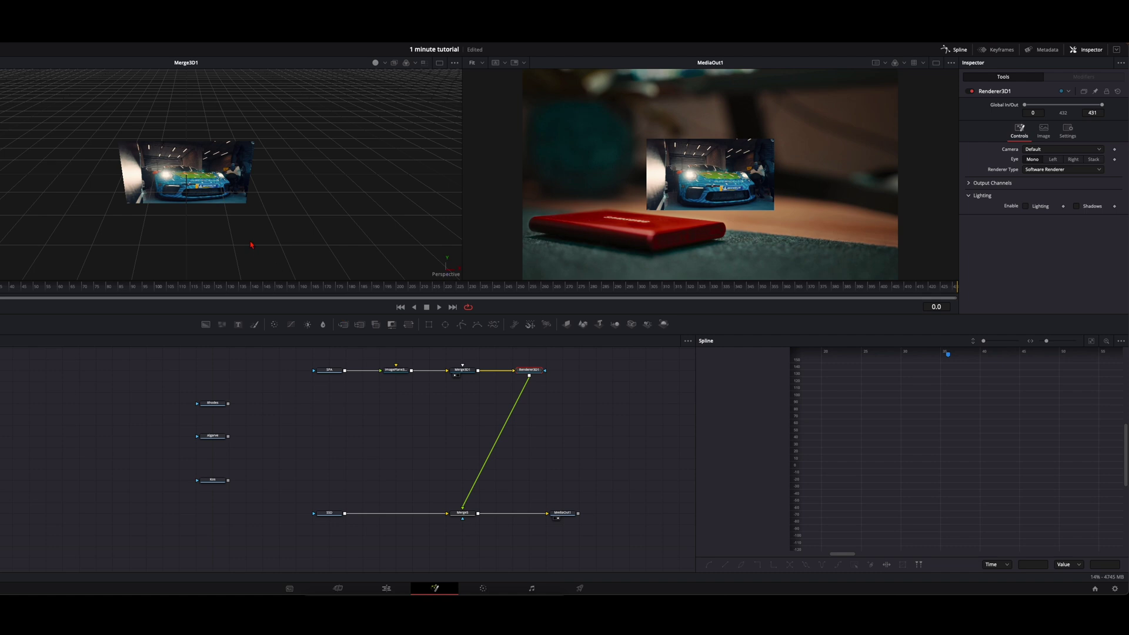
pyautogui.moveTo(239, 231); pyautogui.dragTo(265, 266)
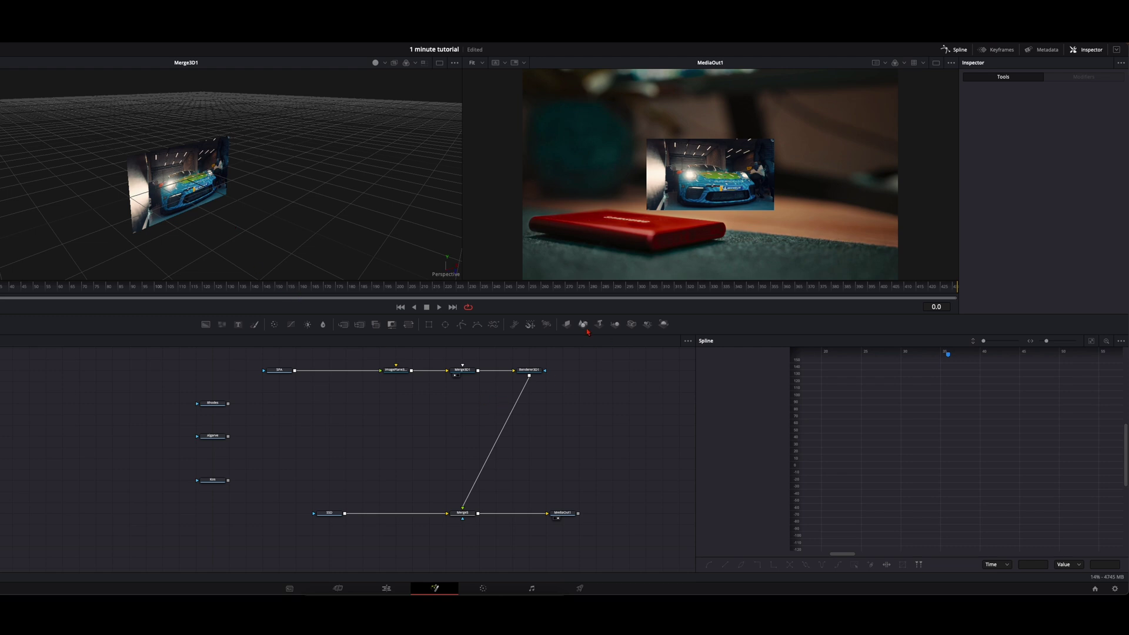
pyautogui.moveTo(583, 330); pyautogui.dragTo(348, 371)
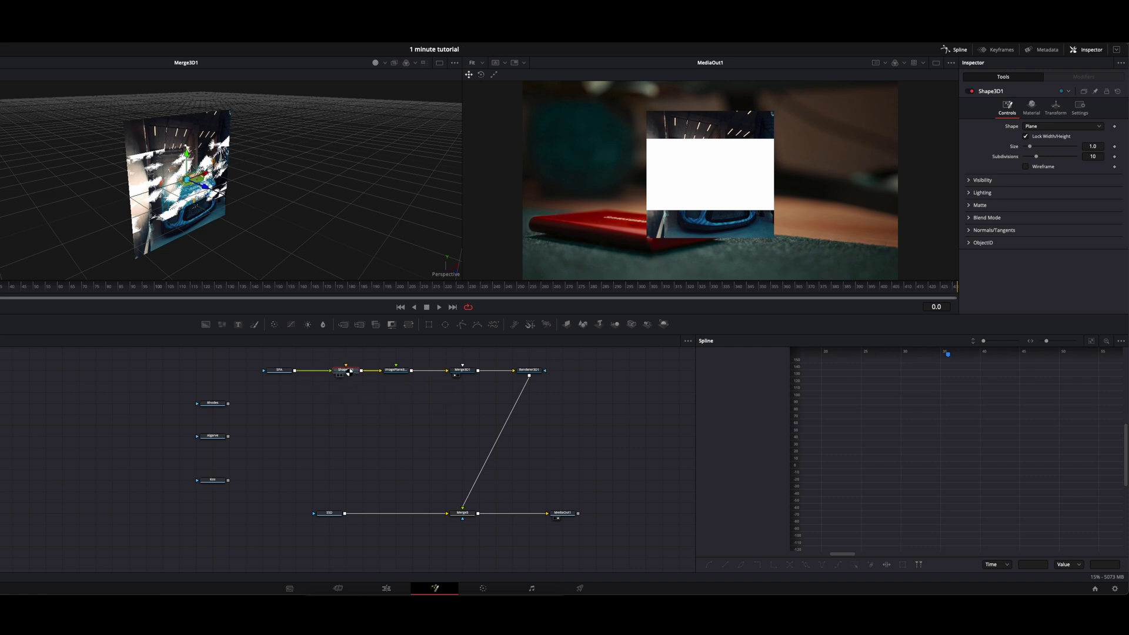
# - Change Shape3D1 to a cylinder with a radius of 0.56 and a height of 0.61
pyautogui.click(1035, 128)
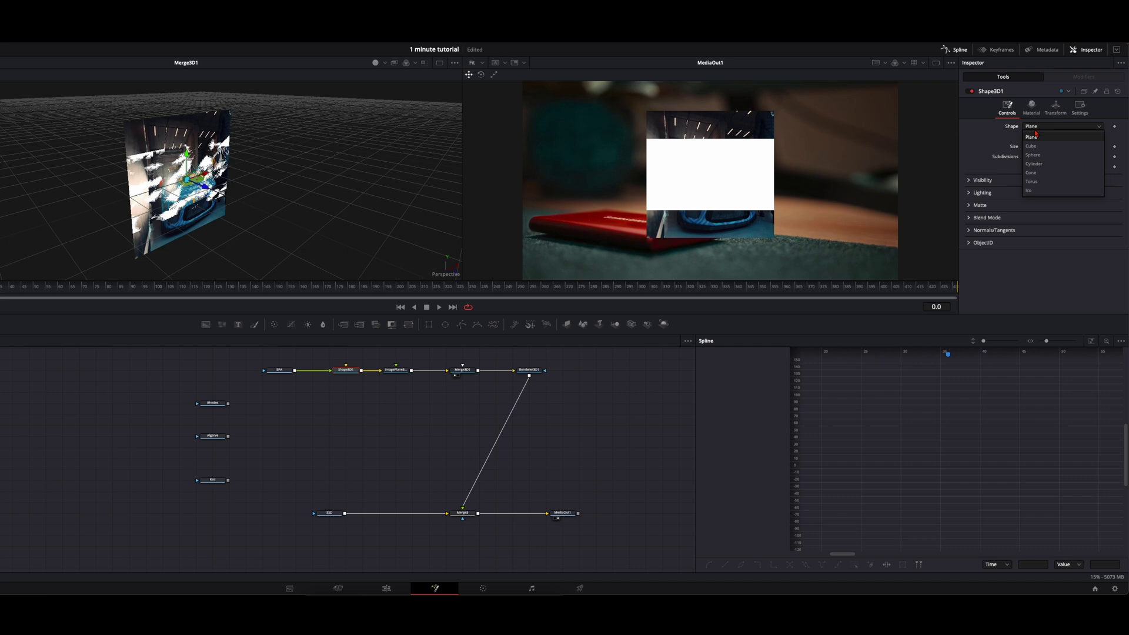
pyautogui.click(1038, 166)
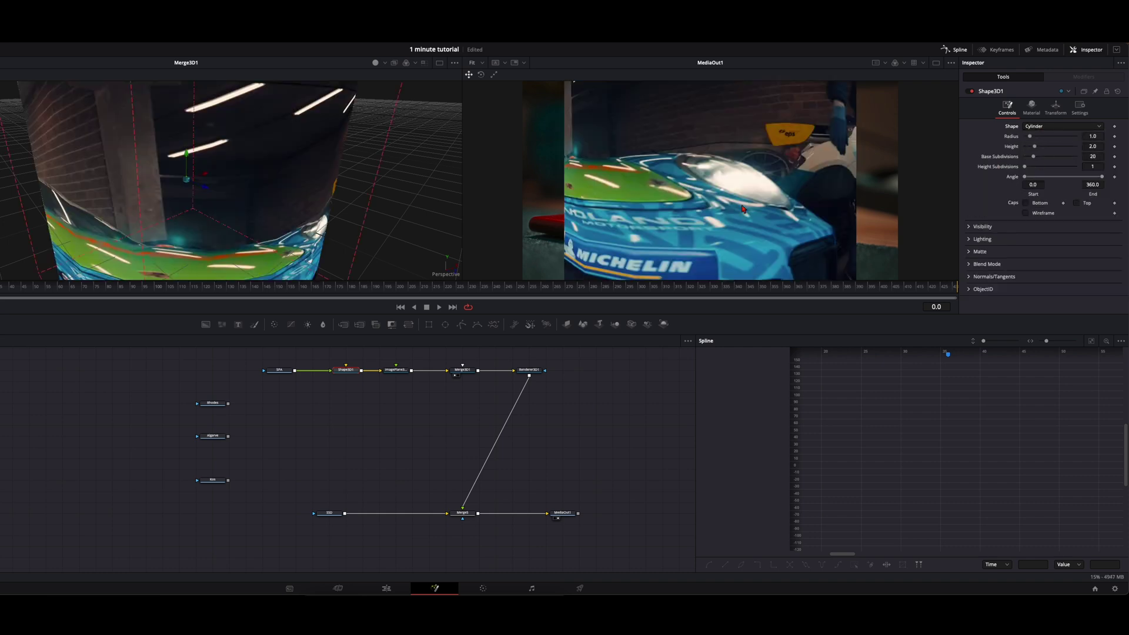
pyautogui.scroll(-5, 321, 207)
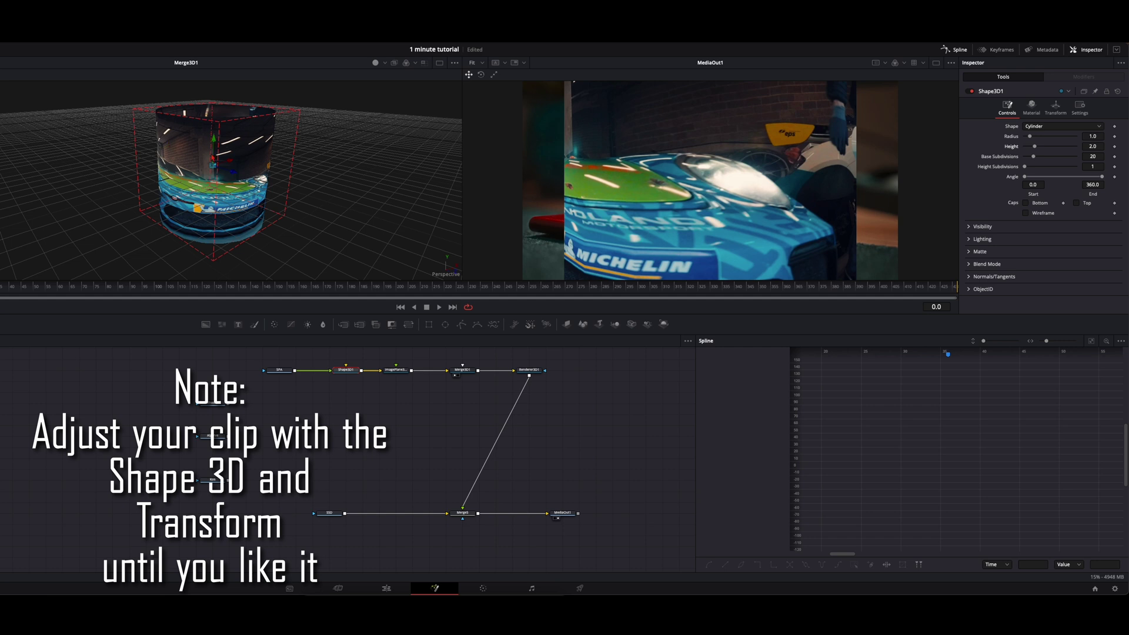
pyautogui.moveTo(1100, 136); pyautogui.dragTo(1081, 137)
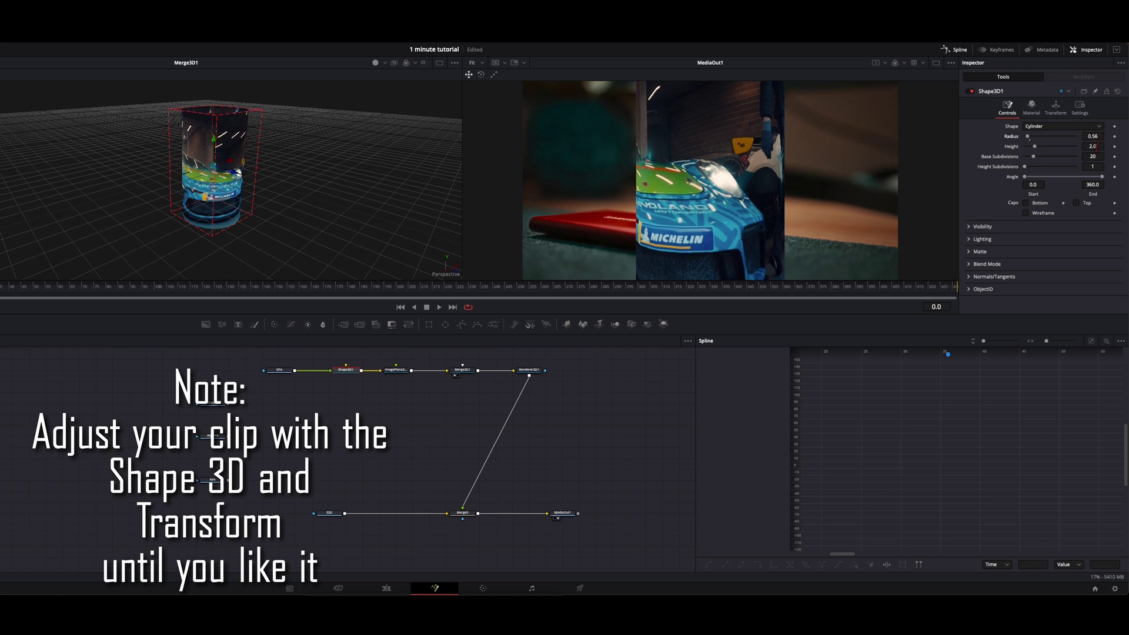
pyautogui.moveTo(1092, 146); pyautogui.dragTo(1034, 150)
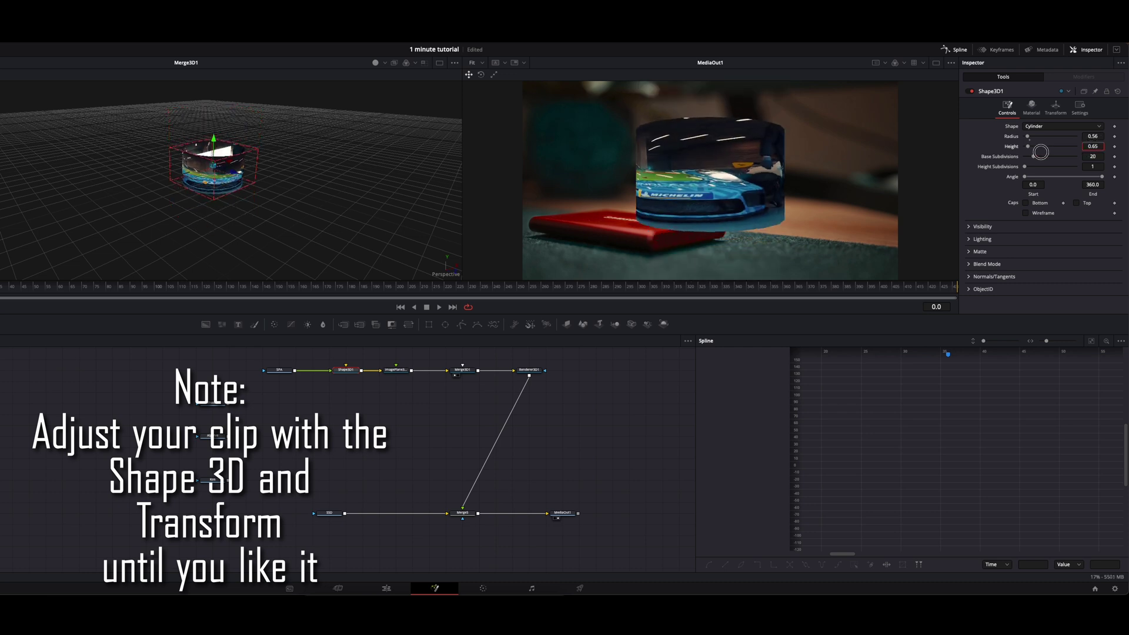
pyautogui.write('1')
pyautogui.press('Return')
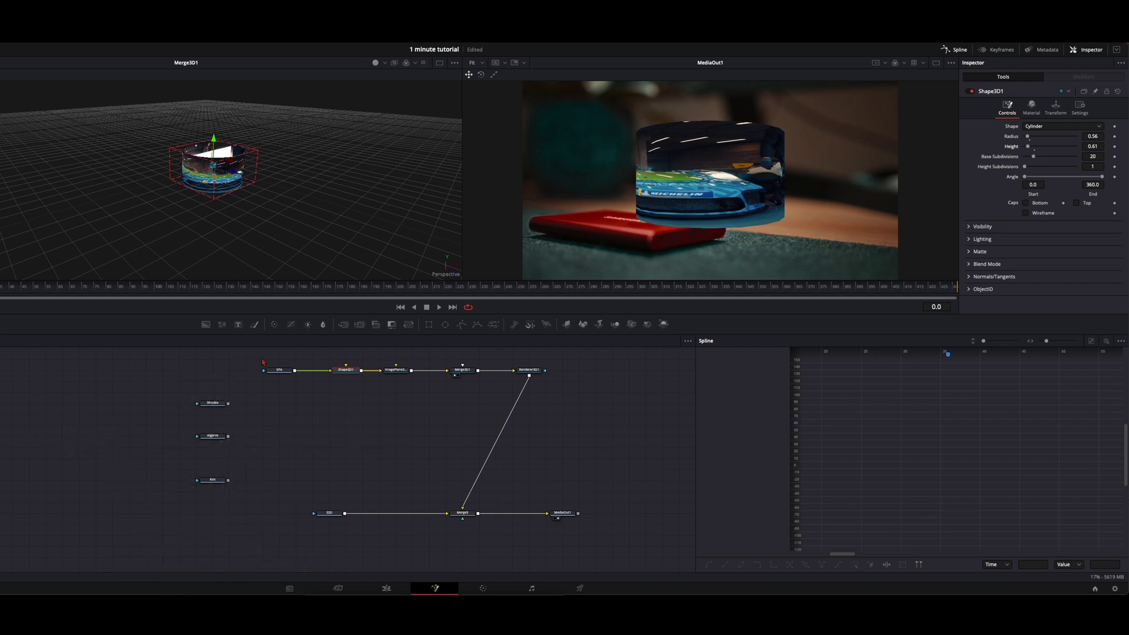
# - Move the SPA node away from Shape3D1 and insert a Transform node between them
pyautogui.moveTo(273, 373); pyautogui.dragTo(227, 376)
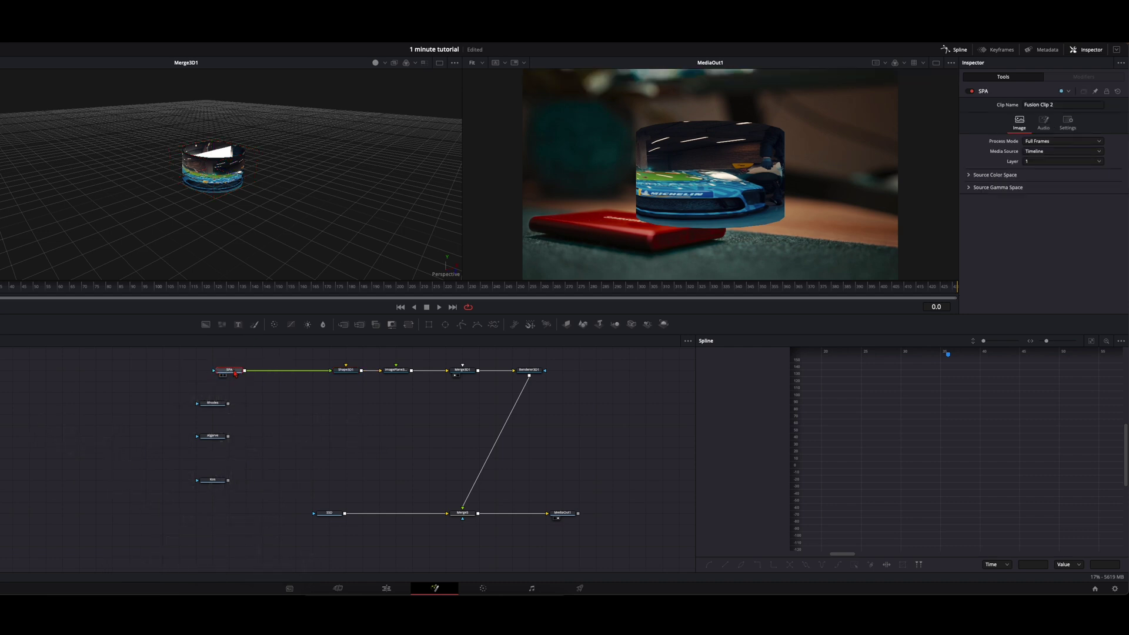
pyautogui.hotkey('shift', 'space')
pyautogui.write('trans')
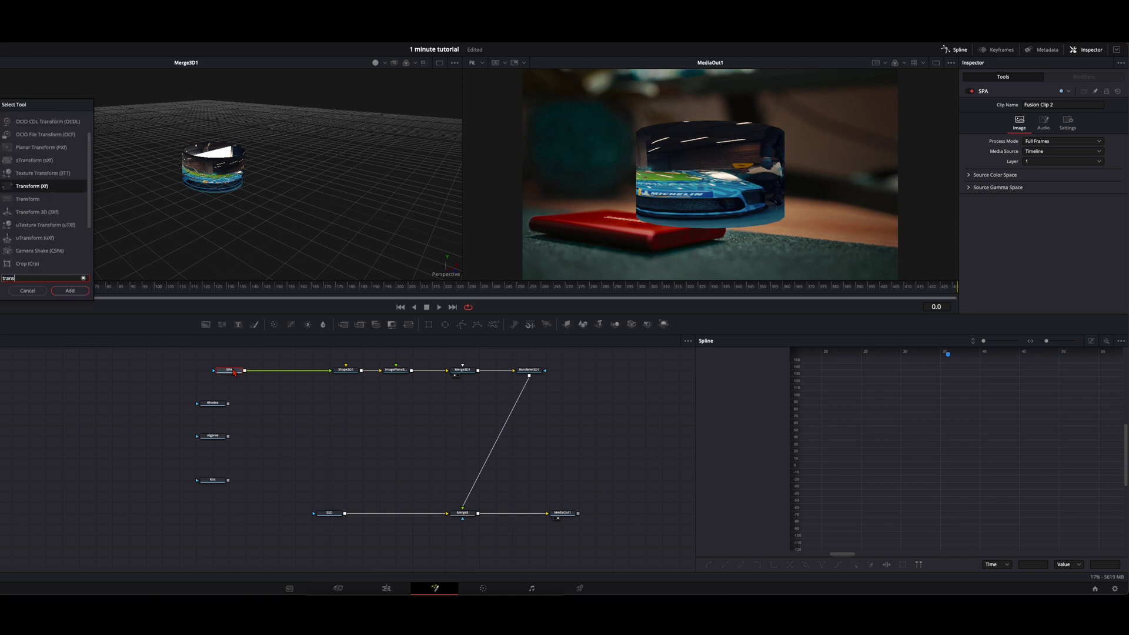
pyautogui.press('Return')
pyautogui.click(292, 371)
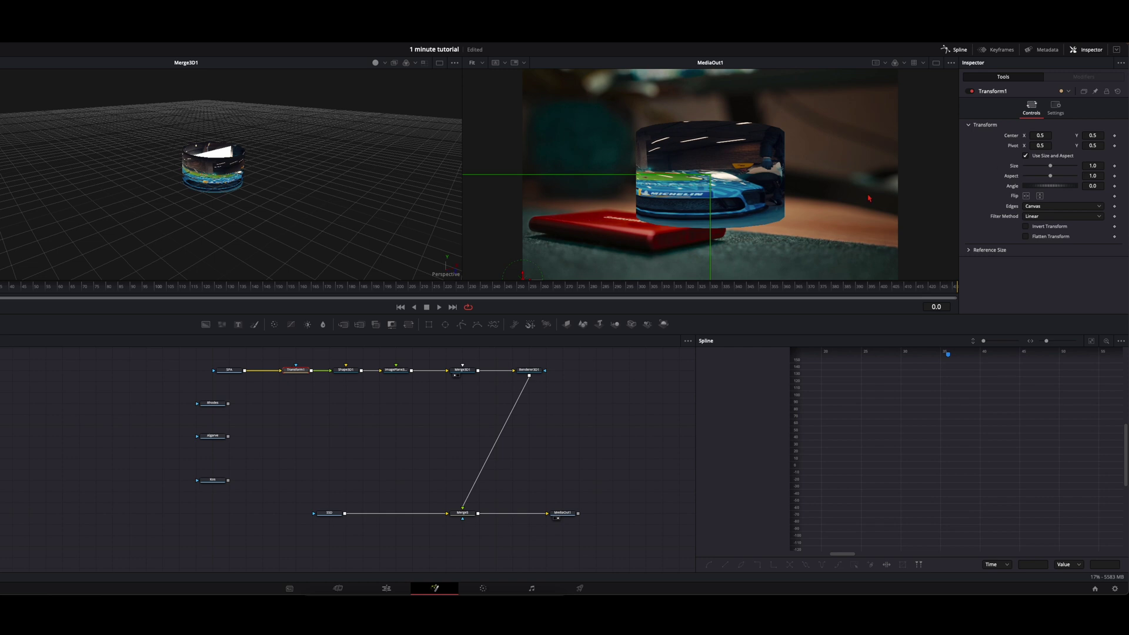
# - Reduce Transform1's size to 0.16
pyautogui.moveTo(1092, 167); pyautogui.dragTo(999, 174)
pyautogui.moveTo(312, 207); pyautogui.dragTo(331, 182)
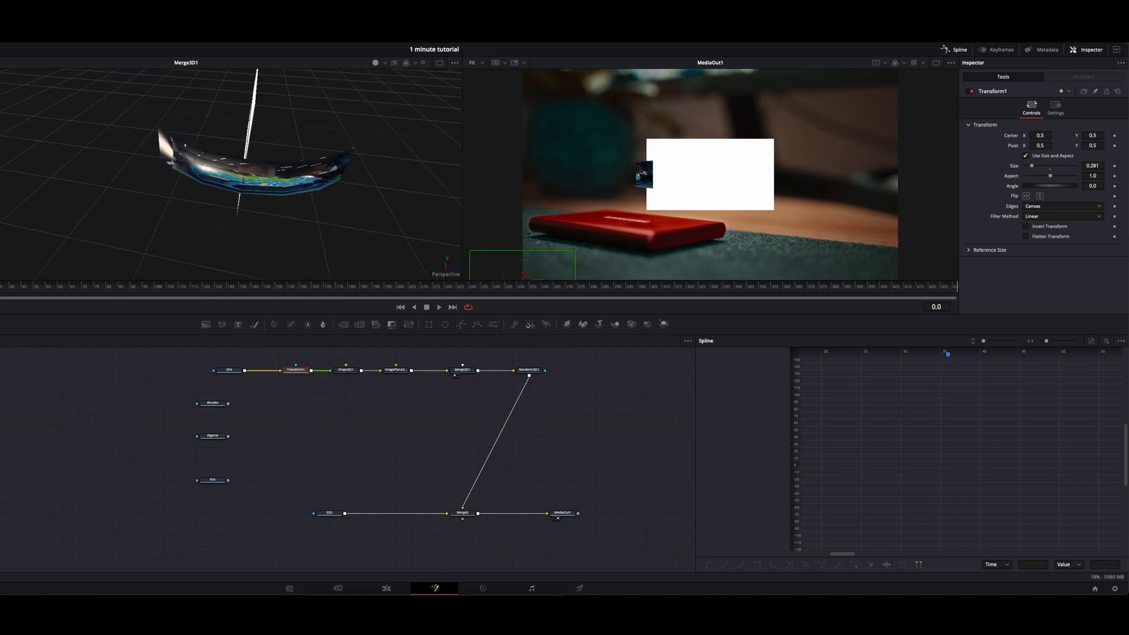
pyautogui.moveTo(1092, 166); pyautogui.dragTo(1043, 168)
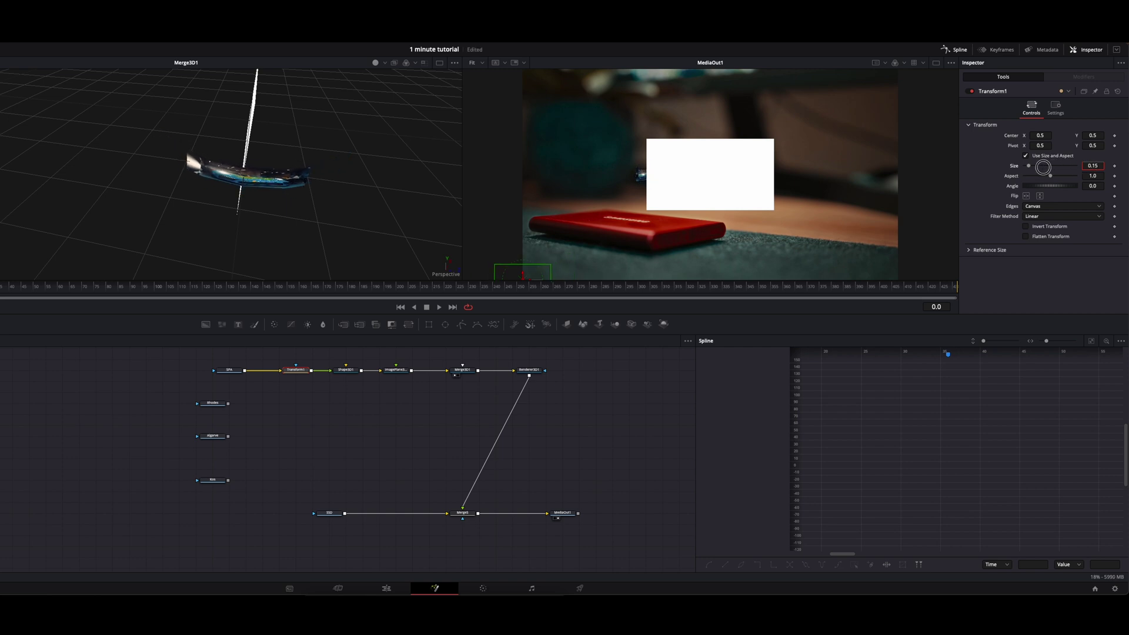
# - Set the height of the Shape3D1 cylinder to 1.77 to correct the clip's stretched proportions
pyautogui.click(344, 370)
pyautogui.moveTo(1088, 145); pyautogui.dragTo(1115, 146)
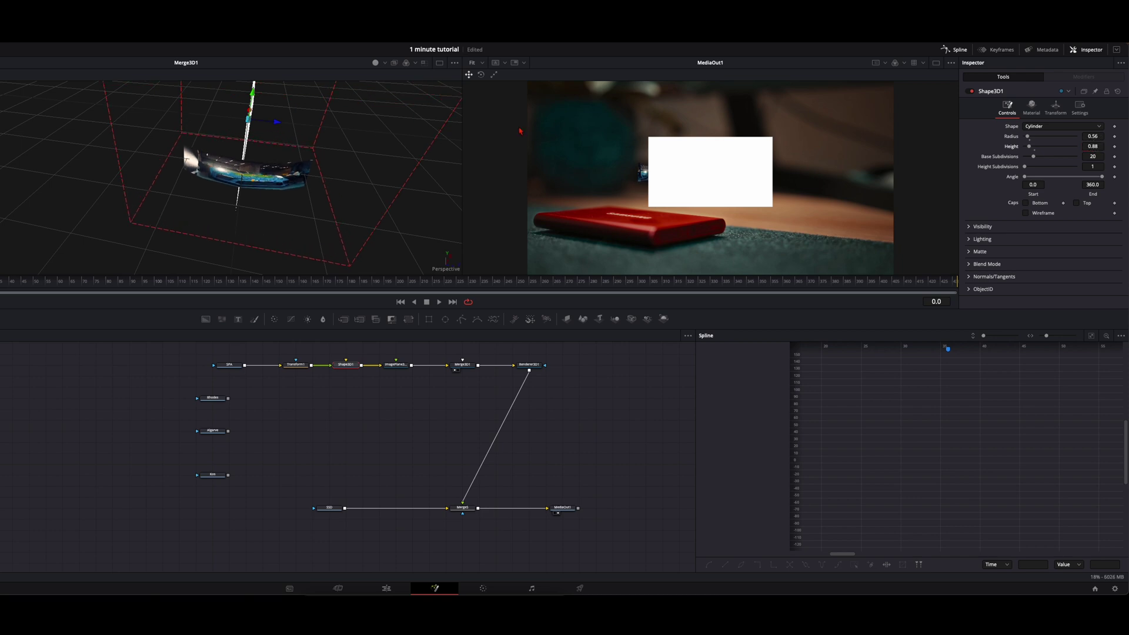
pyautogui.moveTo(412, 208); pyautogui.dragTo(400, 170)
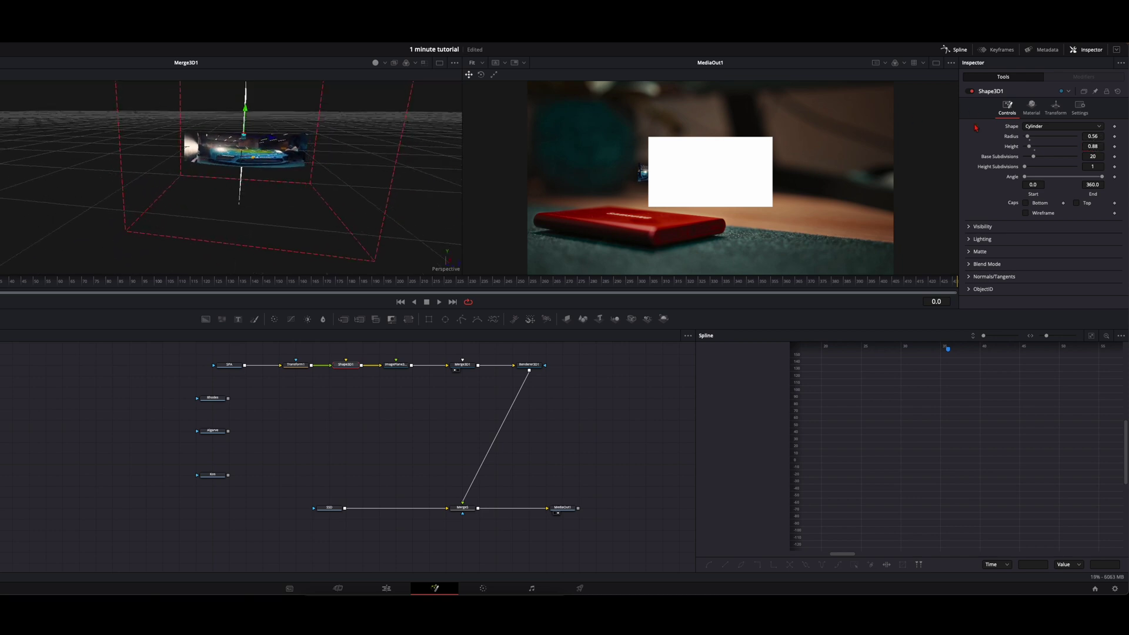
pyautogui.moveTo(1093, 146); pyautogui.dragTo(1124, 145)
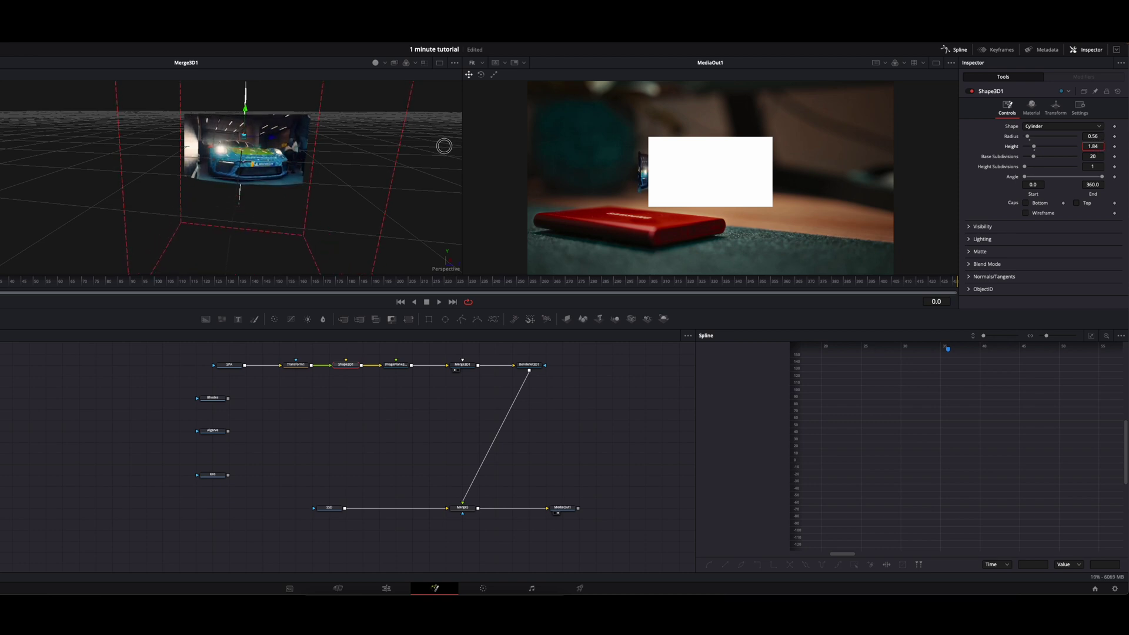
pyautogui.click(219, 228)
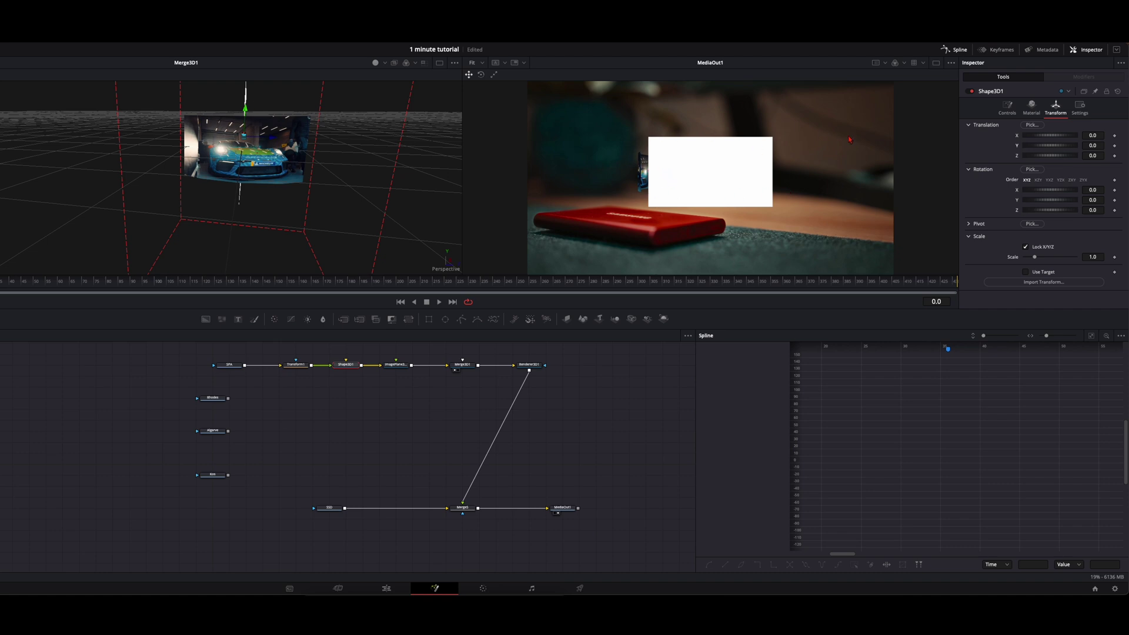
pyautogui.moveTo(346, 372)
pyautogui.click(1007, 107)
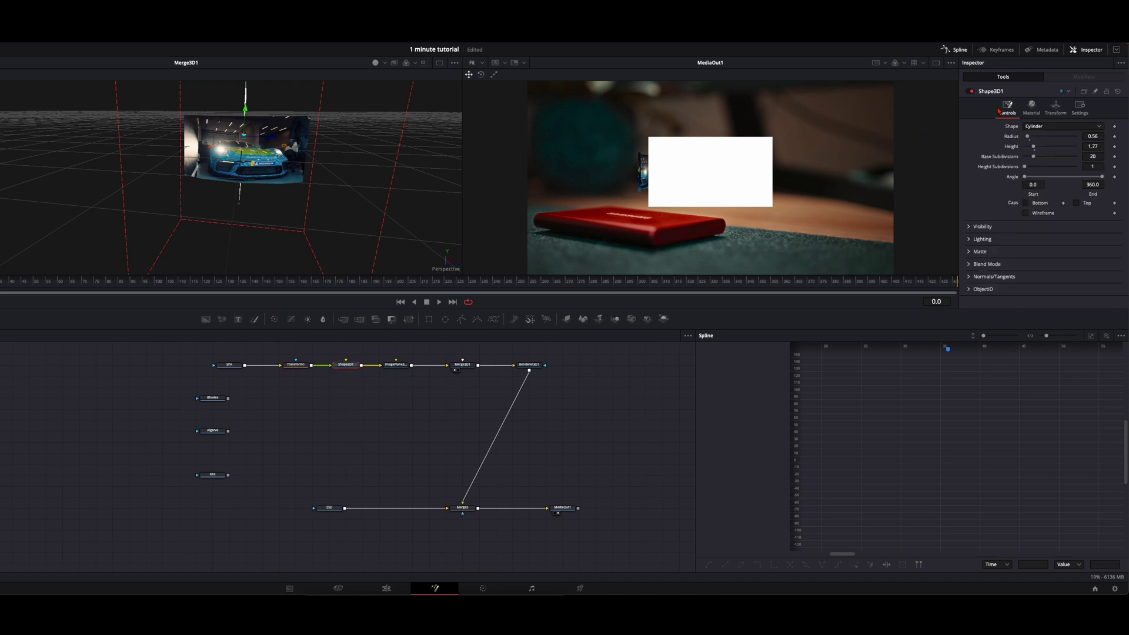
# - Turn Shape3D1 to a Y rotation of 135.7 and set its translation to X 0.58 and Y 0.203
pyautogui.click(1057, 109)
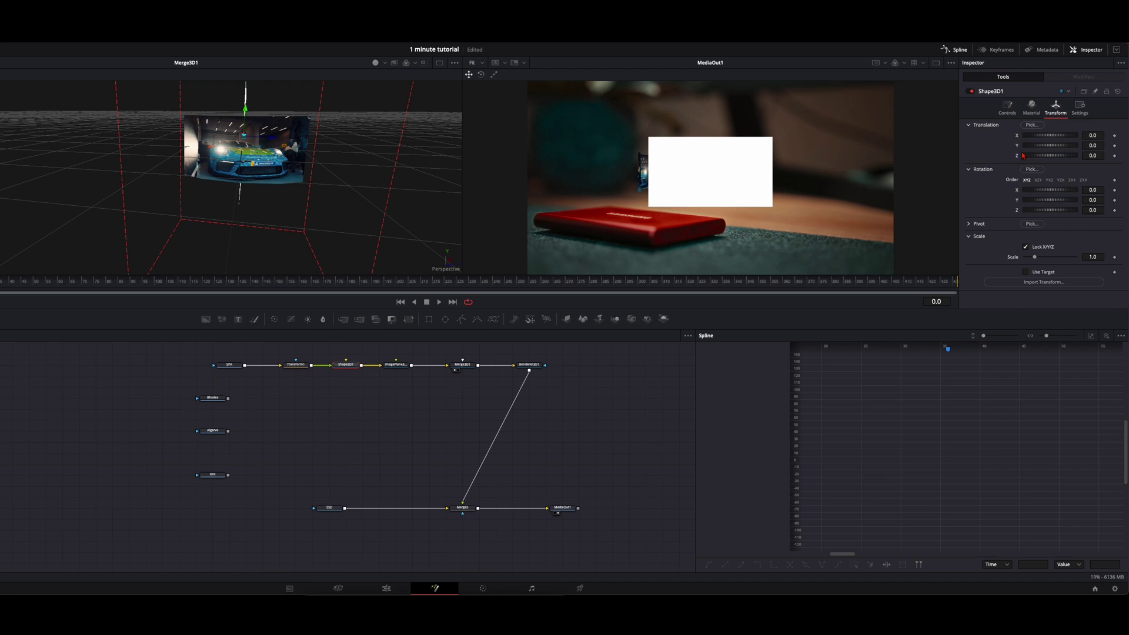
pyautogui.moveTo(1035, 140); pyautogui.dragTo(1048, 147)
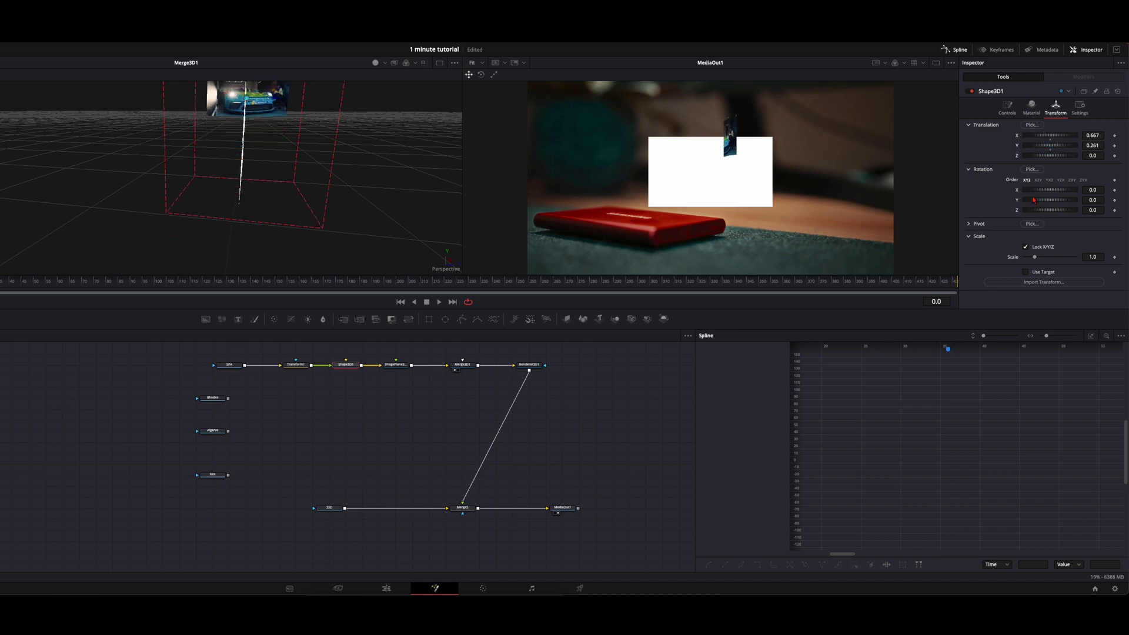
pyautogui.moveTo(1047, 199); pyautogui.dragTo(1060, 203)
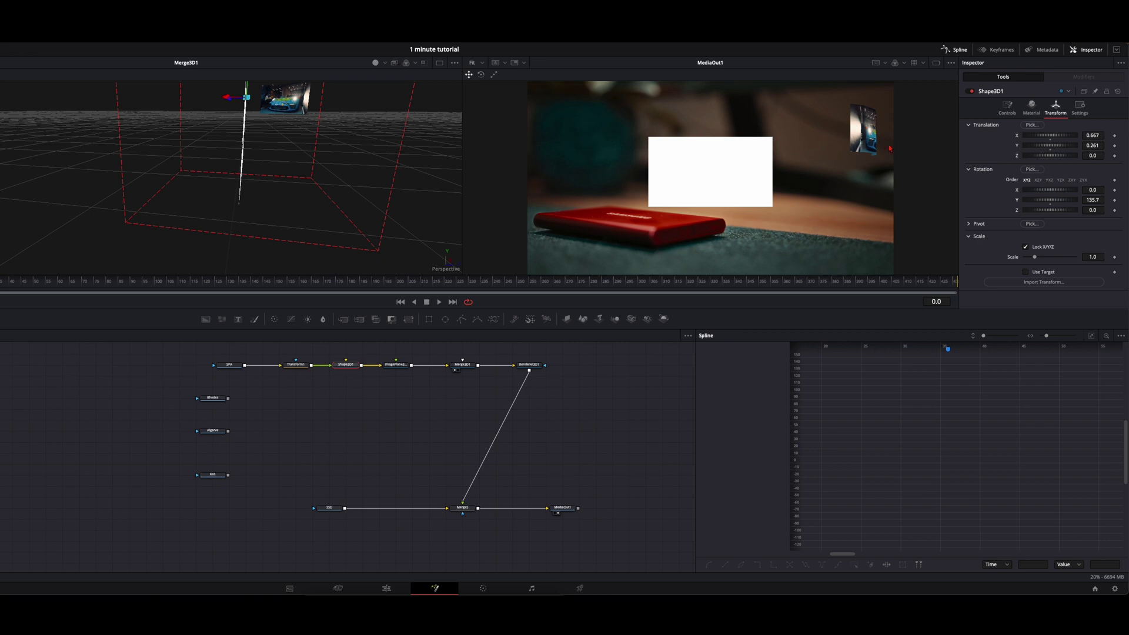
pyautogui.moveTo(1051, 147); pyautogui.dragTo(1047, 137)
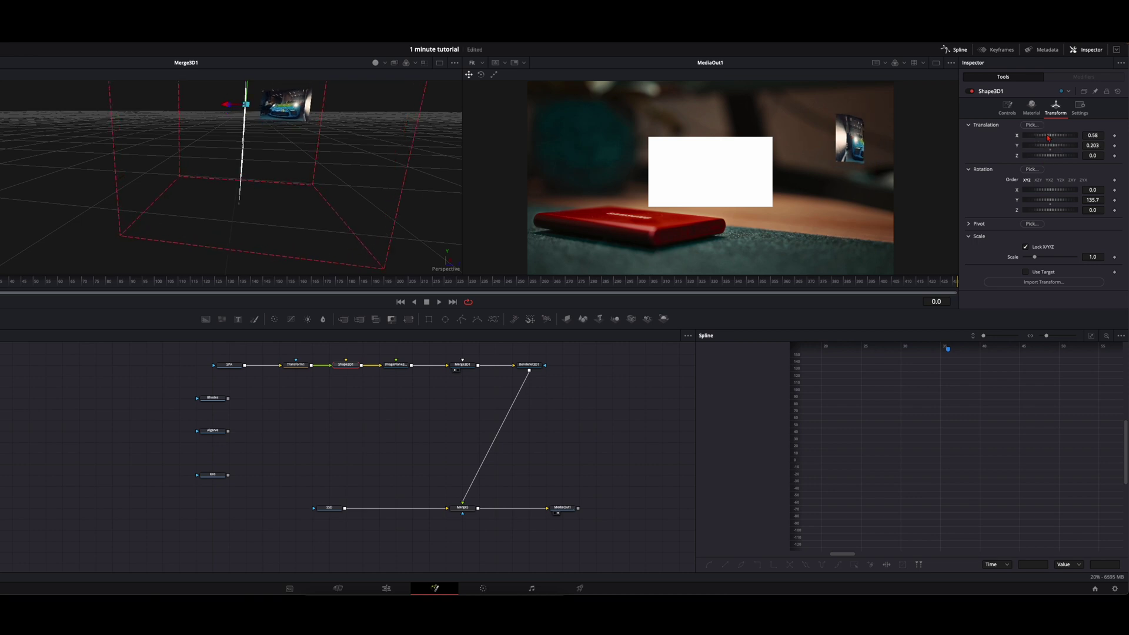
# - Go to frame 135 and set Shape3D1's Y rotation to 65.2 to bring the clip above the SSD
pyautogui.moveTo(1048, 200); pyautogui.dragTo(940, 194)
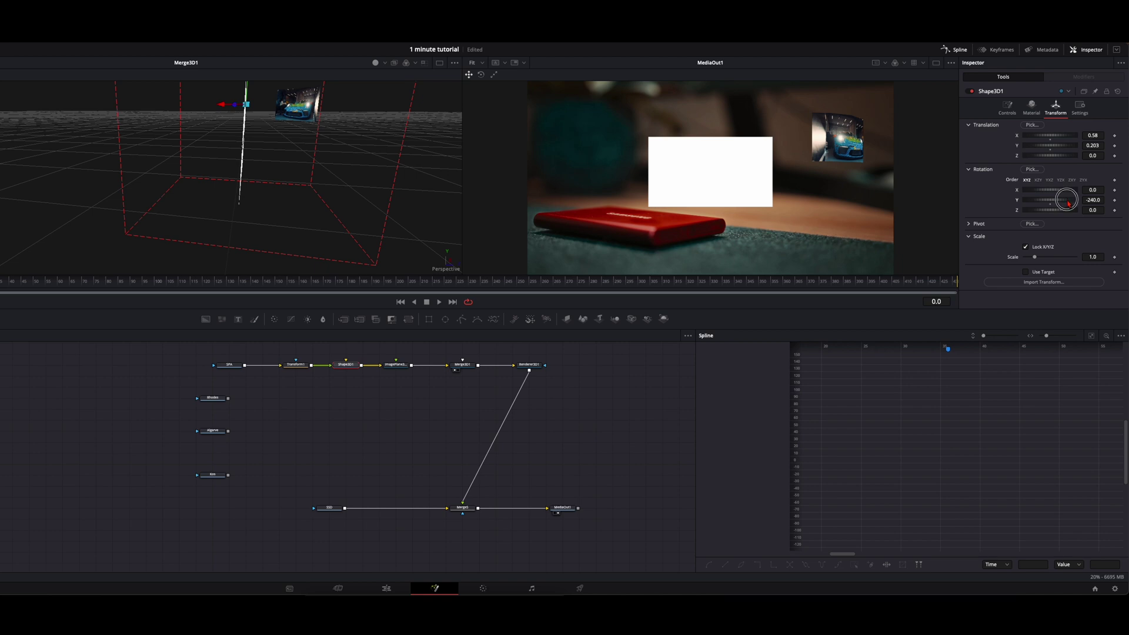
pyautogui.moveTo(1071, 200); pyautogui.dragTo(1064, 200)
pyautogui.click(1005, 108)
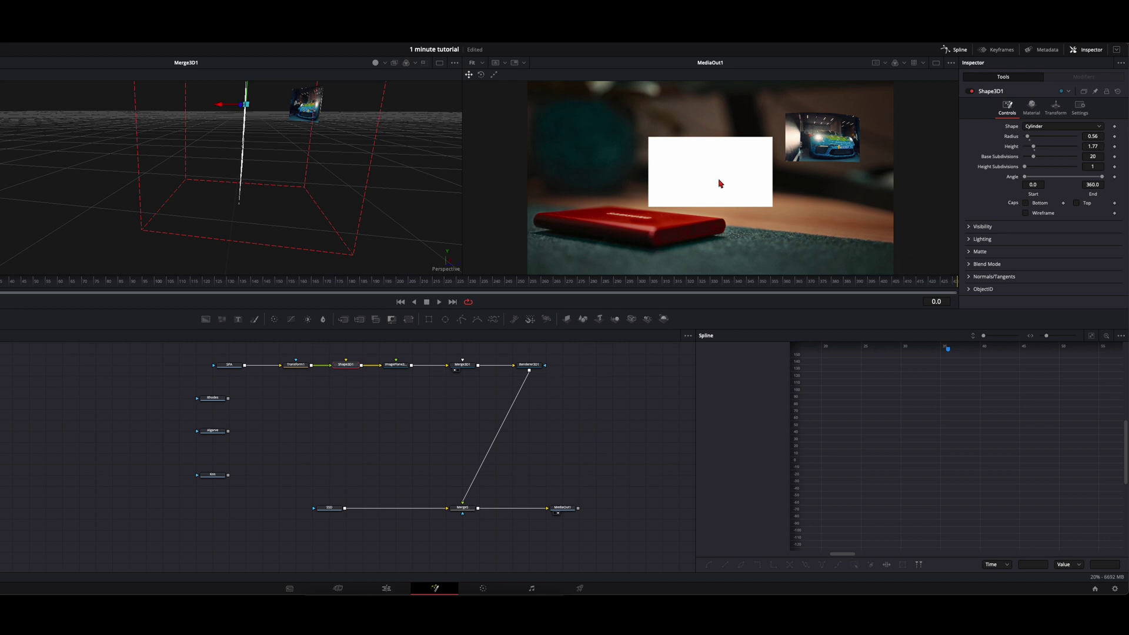
pyautogui.click(277, 282)
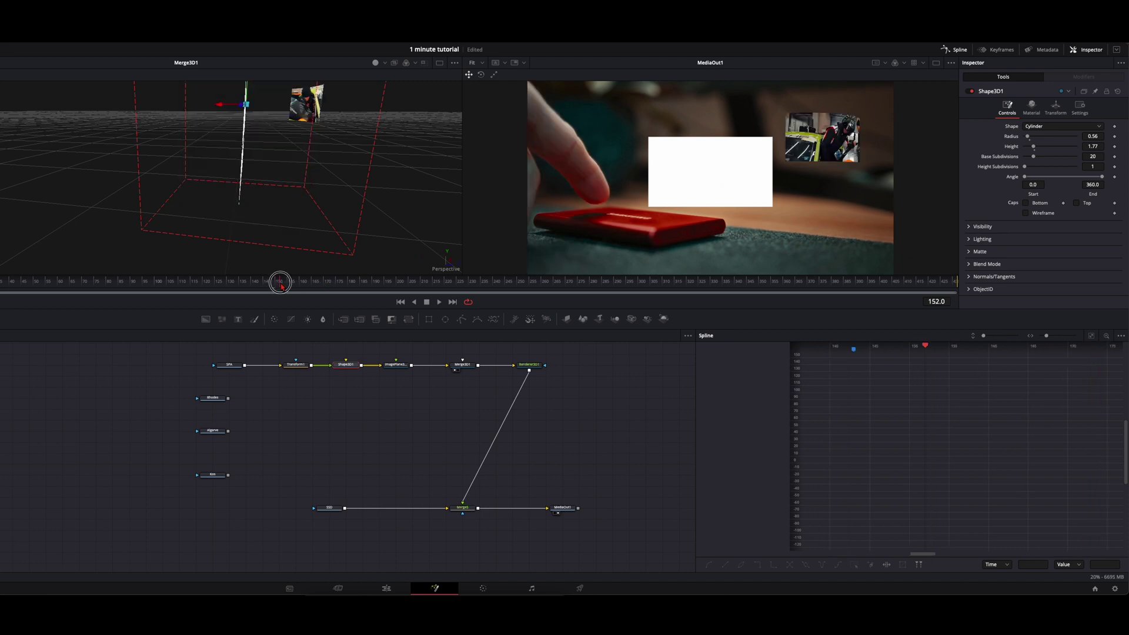
pyautogui.moveTo(274, 287); pyautogui.dragTo(240, 281)
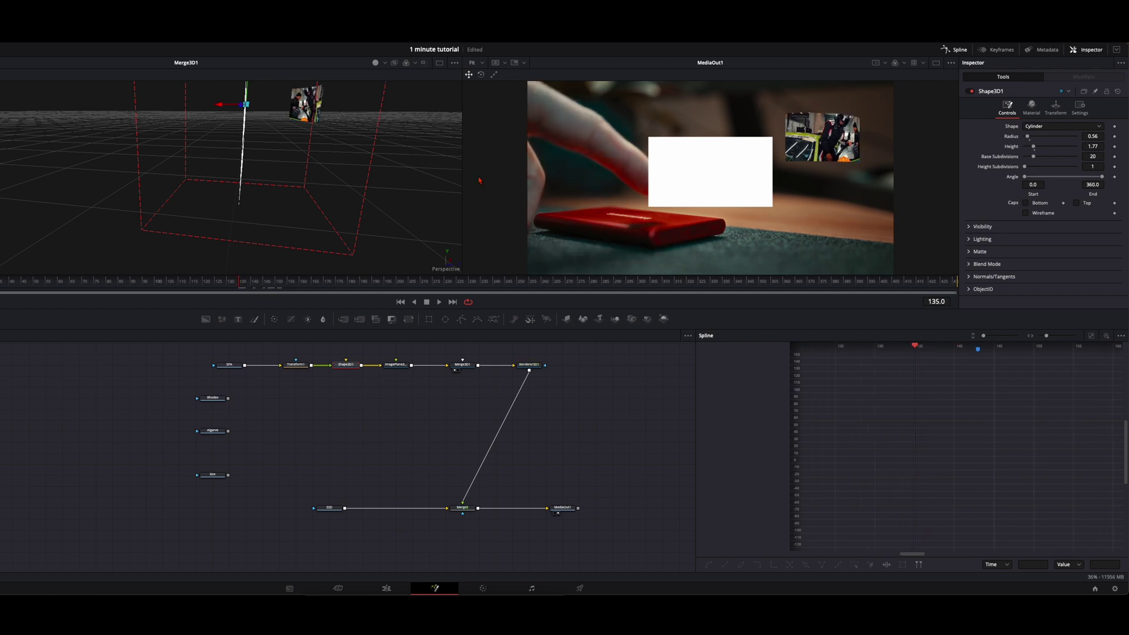
pyautogui.click(1056, 107)
pyautogui.moveTo(1050, 200); pyautogui.dragTo(1047, 202)
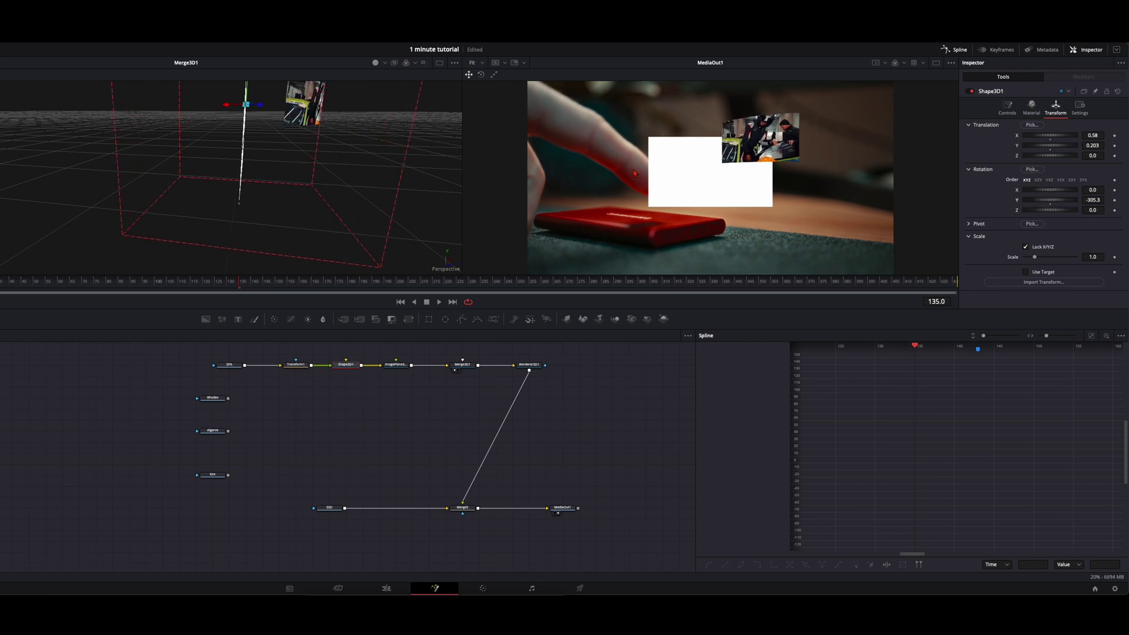
pyautogui.moveTo(1056, 196)
pyautogui.mouseDown()
pyautogui.moveTo(1036, 202)
pyautogui.moveTo(1047, 202)
pyautogui.mouseUp()
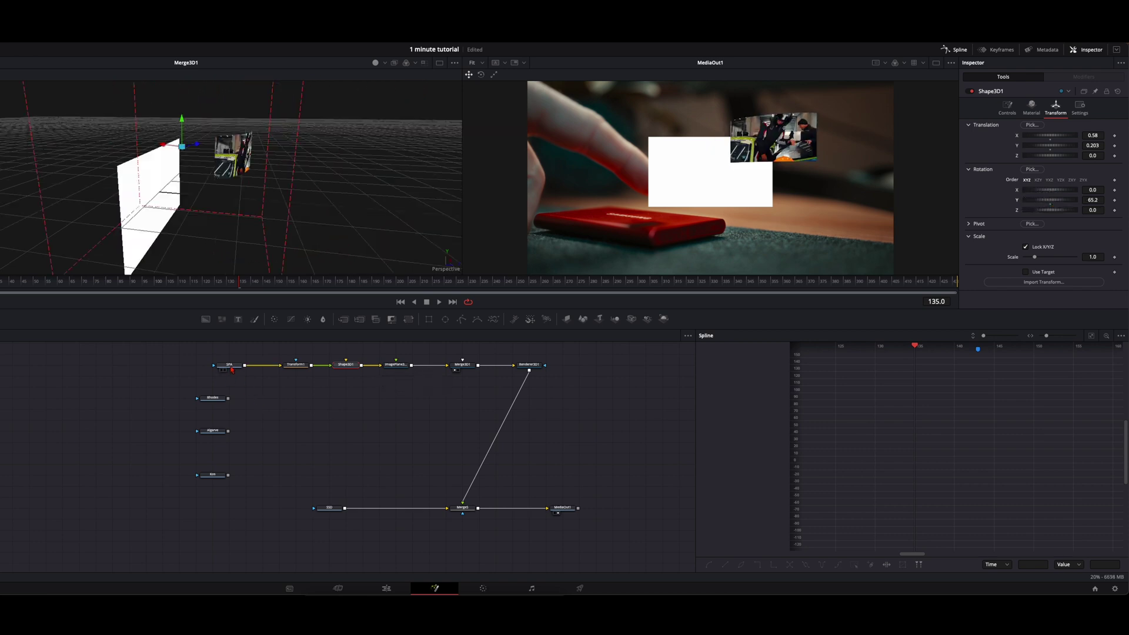
# - Move the SPA node farther away from Transform1 to make room for more nodes
pyautogui.click(231, 367)
pyautogui.click(299, 366)
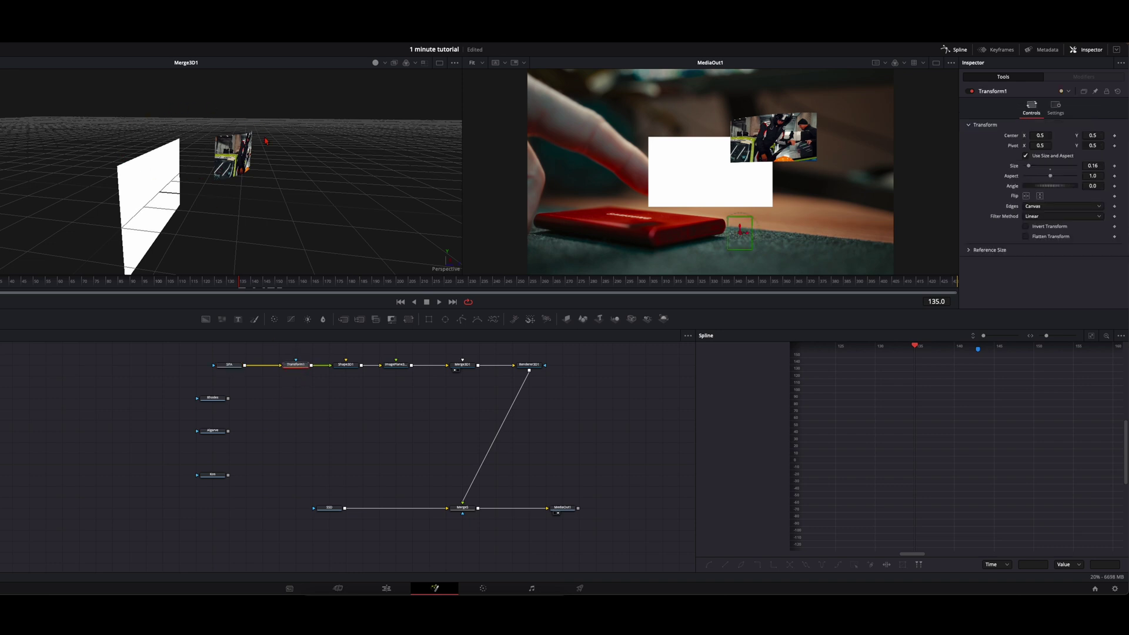
pyautogui.click(346, 365)
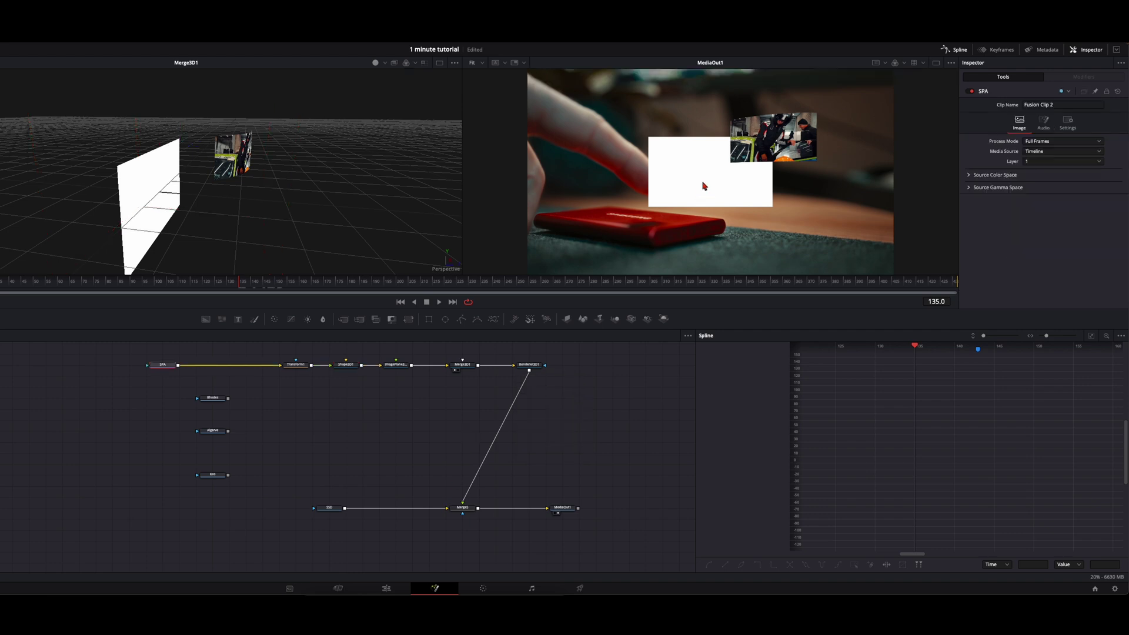
# - Make the white plane of ImagePlane3D1 unseen by cameras in its visibility settings
pyautogui.click(395, 365)
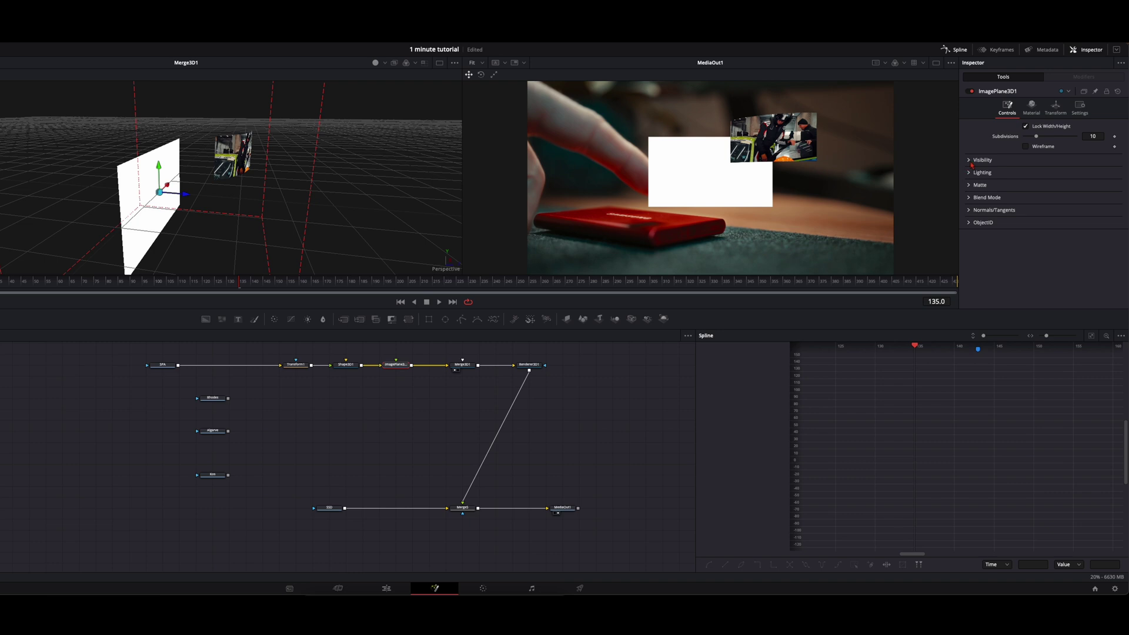
pyautogui.click(972, 162)
pyautogui.click(1026, 180)
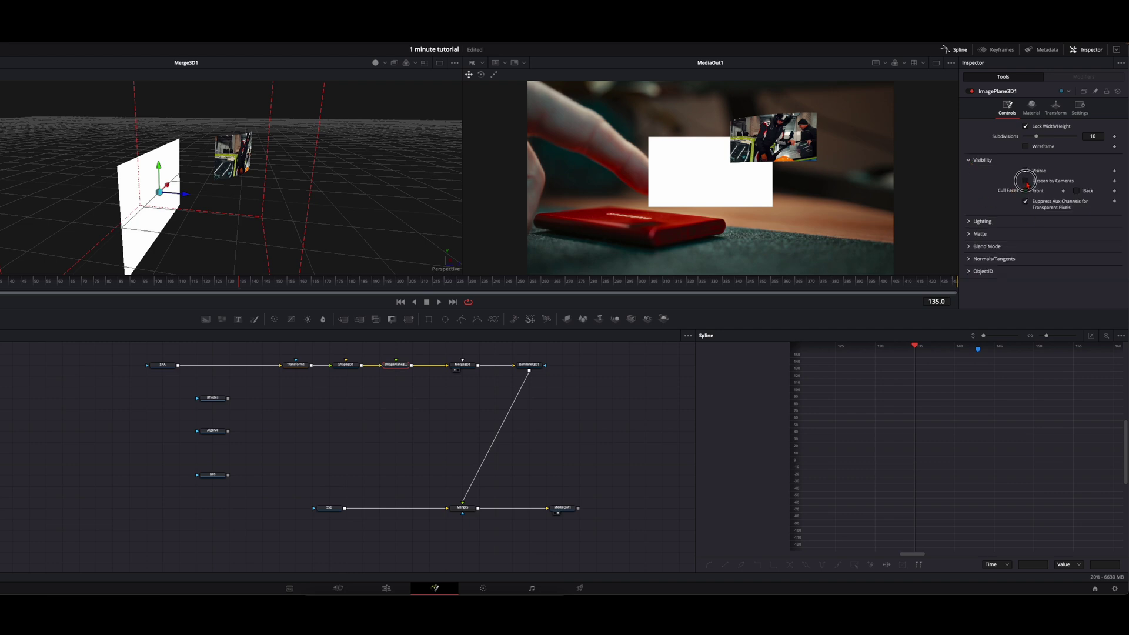
pyautogui.click(1026, 181)
pyautogui.click(1026, 181)
pyautogui.click(1027, 181)
pyautogui.click(1026, 181)
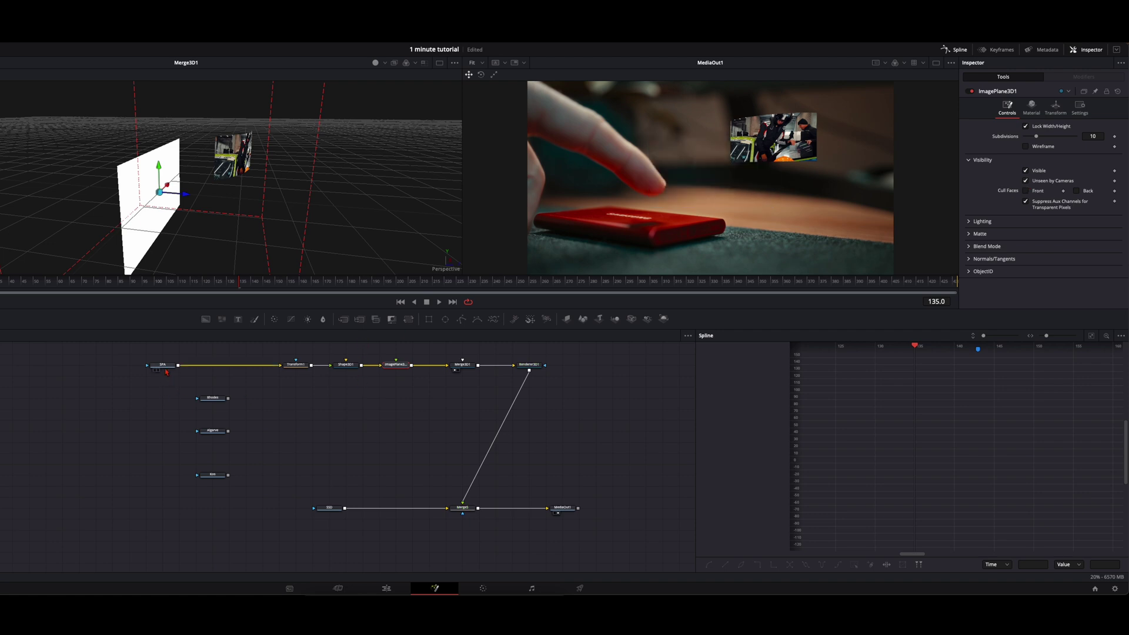
pyautogui.click(164, 366)
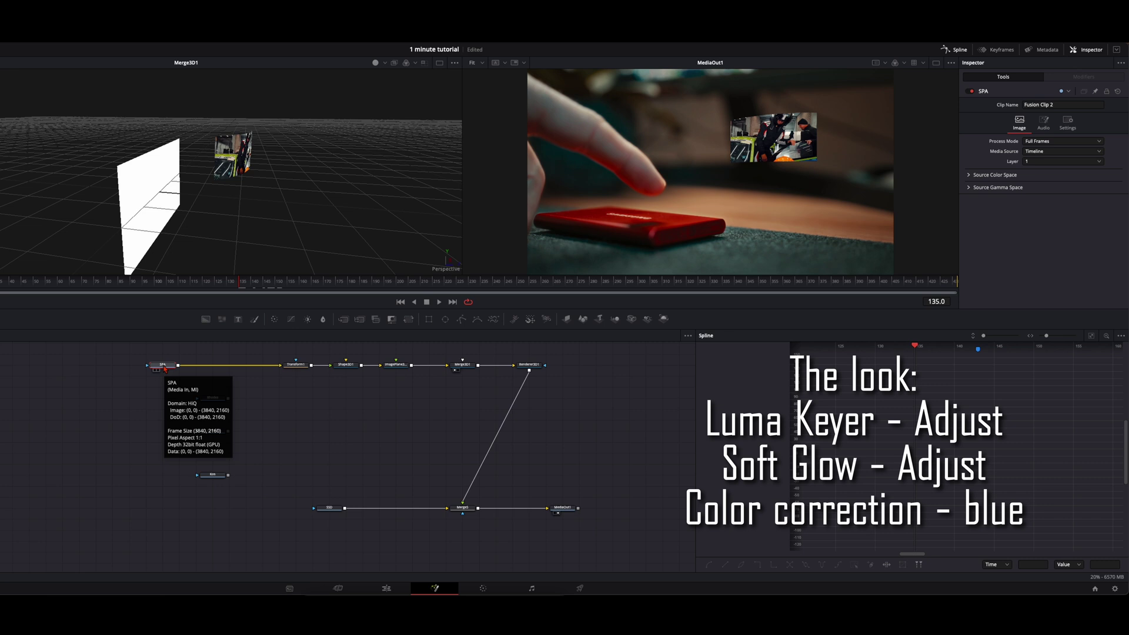
pyautogui.hotkey('shift', 'space')
pyautogui.write('luma')
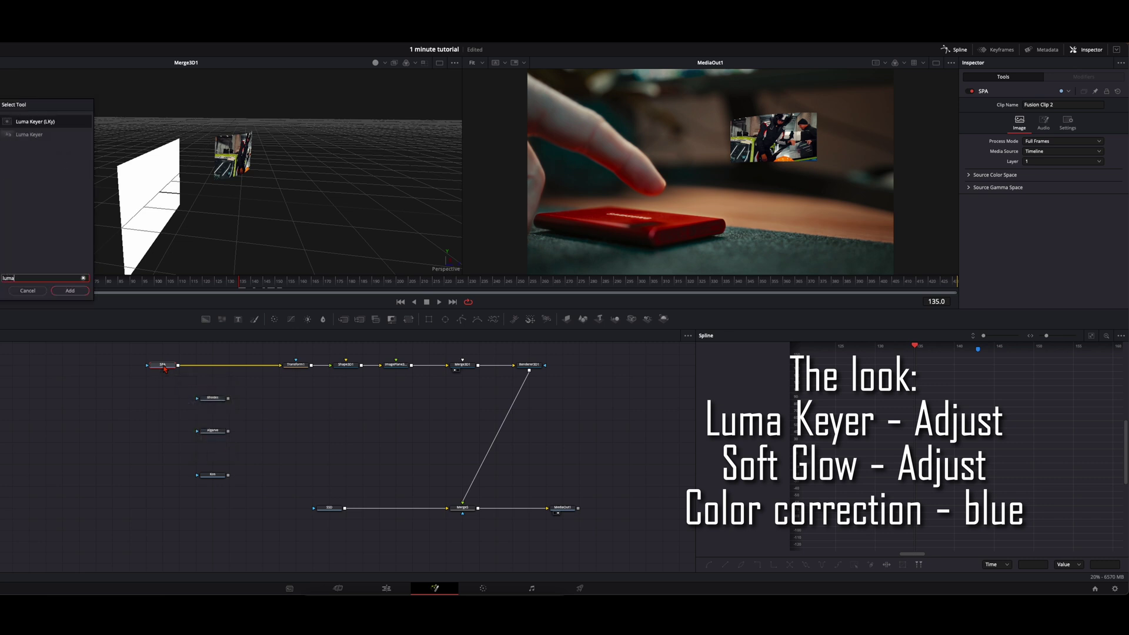
pyautogui.press('Return')
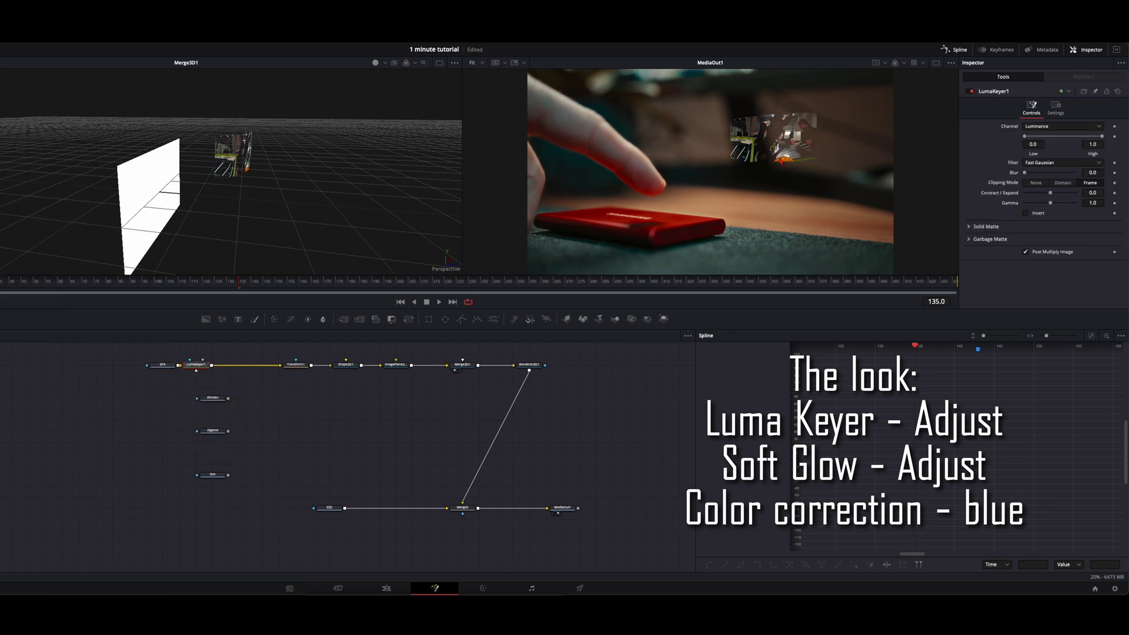
pyautogui.hotkey('ctrl', 'z')
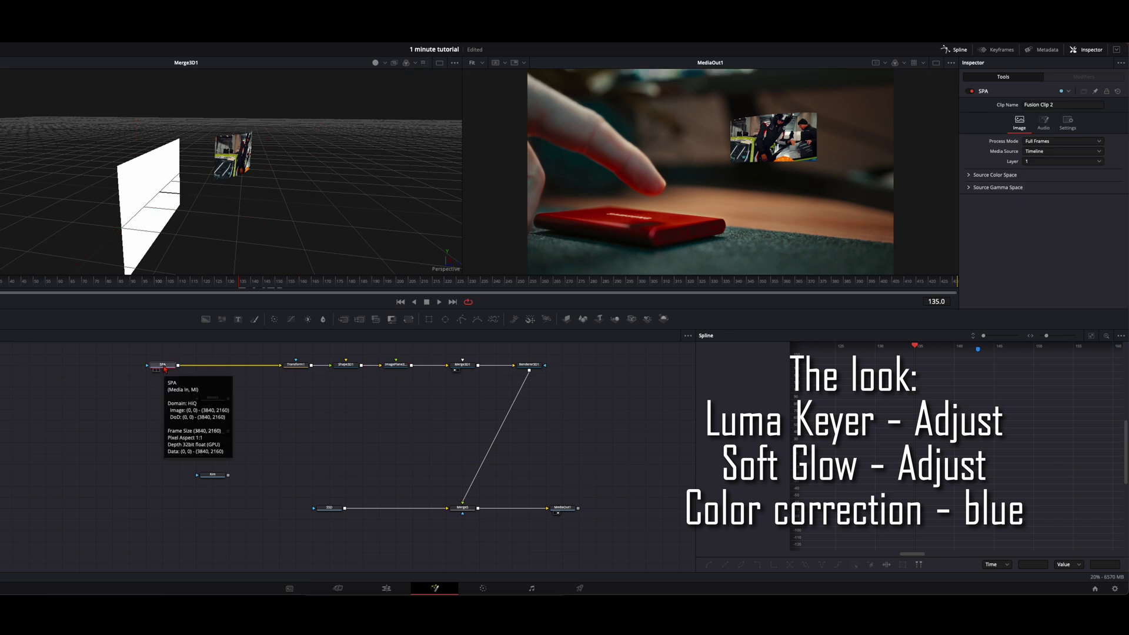
# - Insert a Luma Keyer node after SPA with Contract/Expand at 0.62 and Gamma at 2.24
pyautogui.hotkey('shift', 'space')
pyautogui.write('luma')
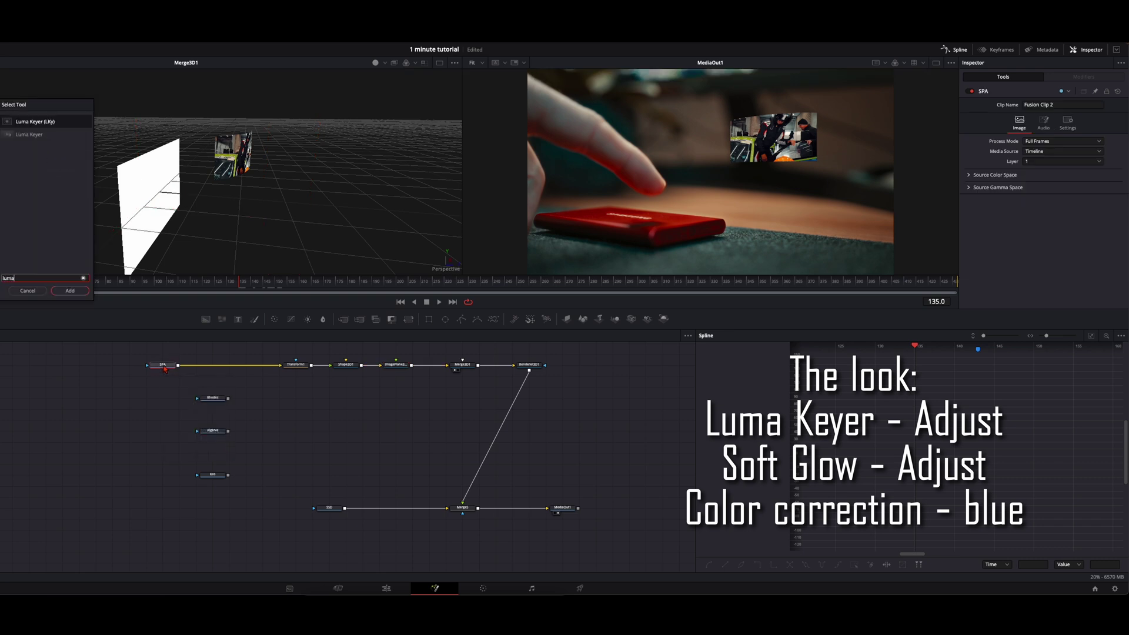
pyautogui.press('Return')
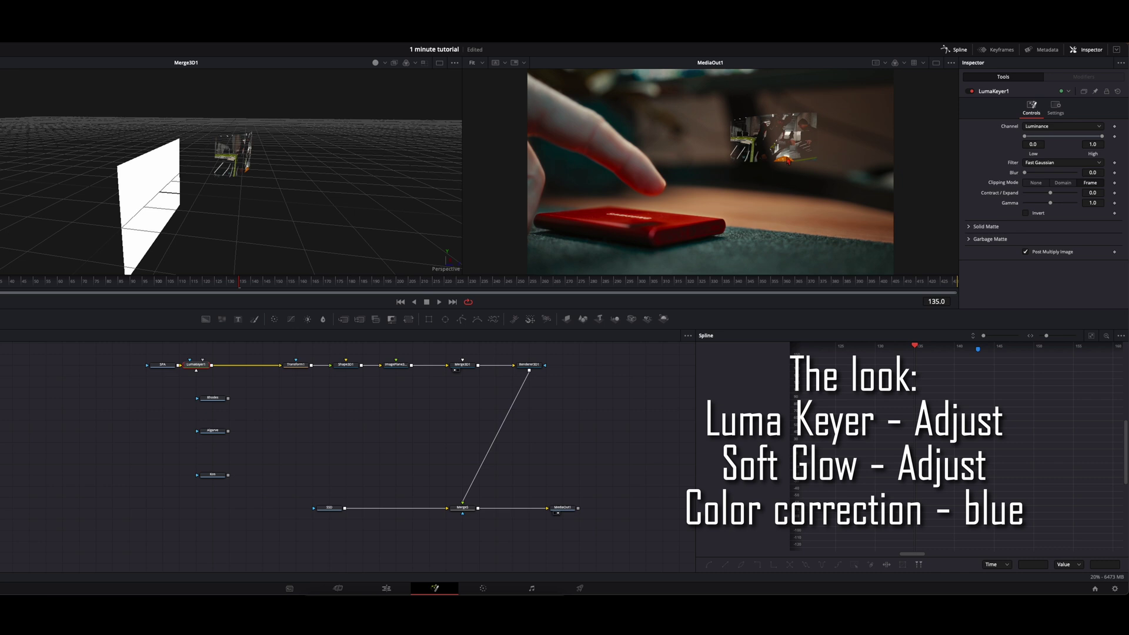
pyautogui.moveTo(1050, 193); pyautogui.dragTo(1066, 203)
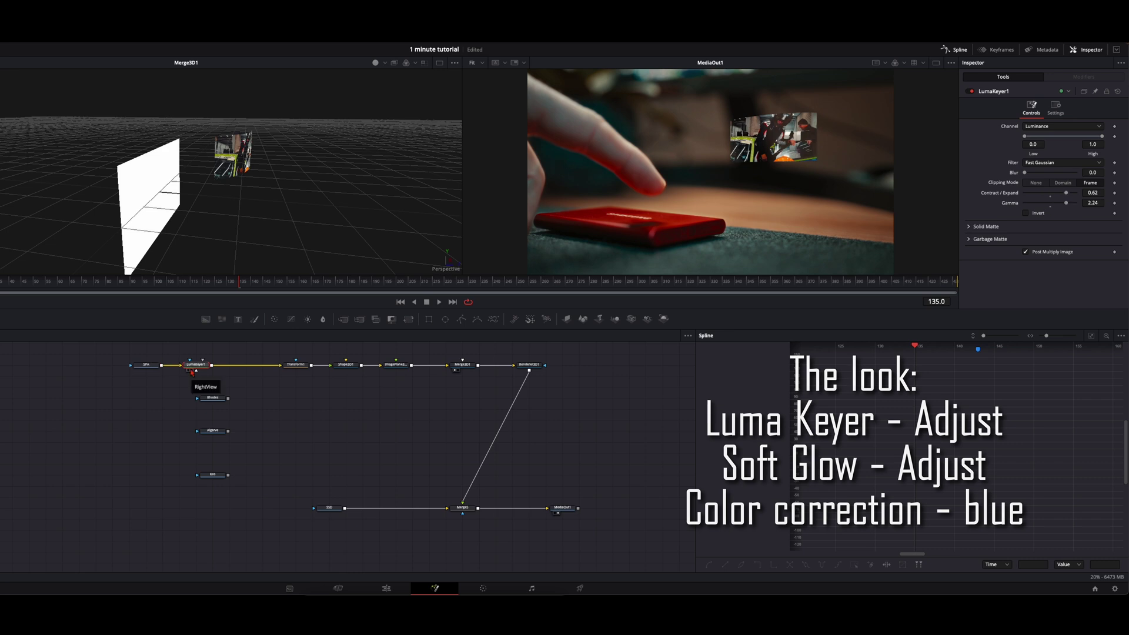
# - Insert a Soft Glow node after LumaKeyer1 with a gain of 0.63 and a glow size of 18.9
pyautogui.hotkey('shift', 'space')
pyautogui.write('sof')
pyautogui.press('Return')
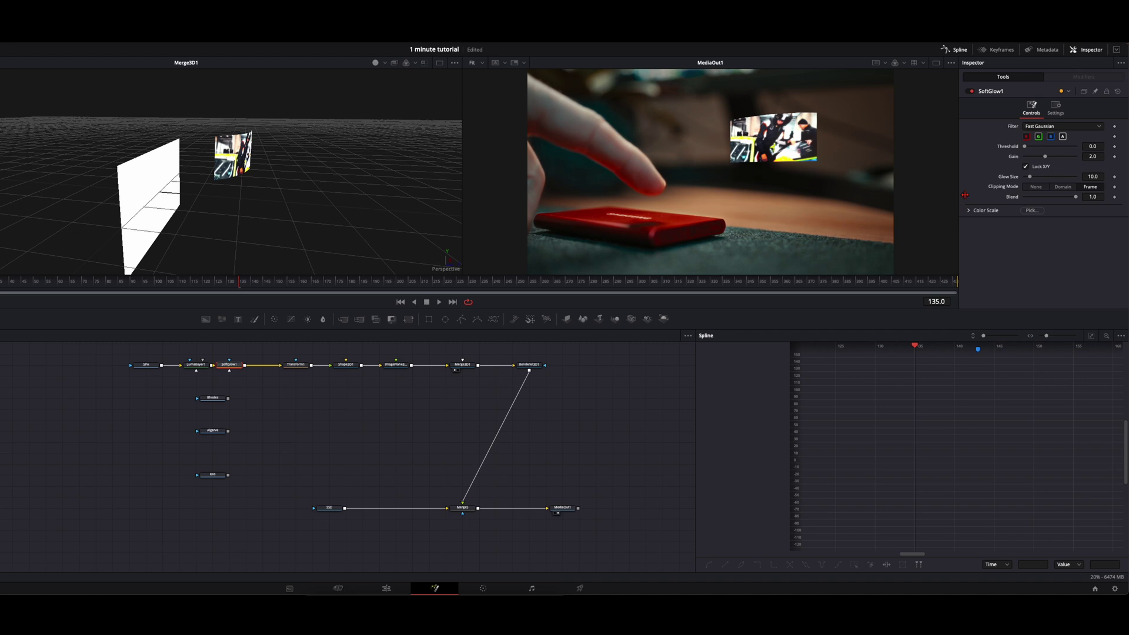
pyautogui.moveTo(1045, 157); pyautogui.dragTo(1033, 176)
# - Shift the SPA, Luma Keyer and Soft Glow nodes away from Transform1 and insert a Color Corrector after SoftGlow1
pyautogui.moveTo(240, 373); pyautogui.dragTo(223, 373)
pyautogui.hotkey('shift', 'space')
pyautogui.write('sof')
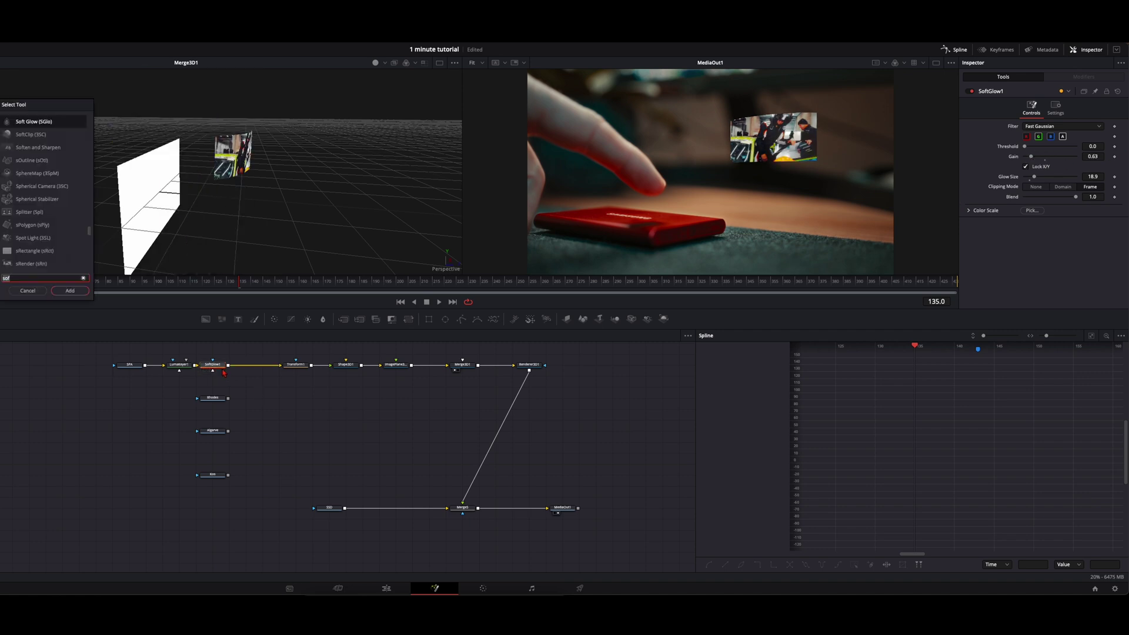
pyautogui.press('BackSpace')
pyautogui.press('BackSpace')
pyautogui.press('BackSpace')
pyautogui.write('col')
pyautogui.press('Return')
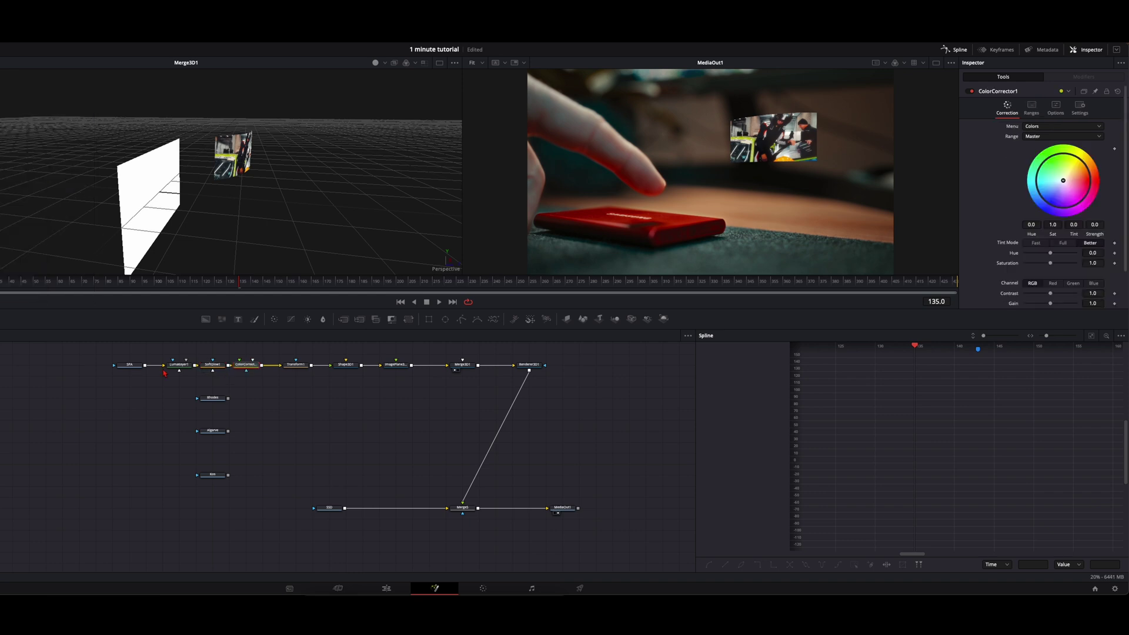
# - Tint ColorCorrector1 towards blue with a tint of -0.4047 and strength of 0.1653, comparing the image with the correction bypassed
pyautogui.click(1062, 183)
pyautogui.moveTo(1063, 185); pyautogui.dragTo(1056, 190)
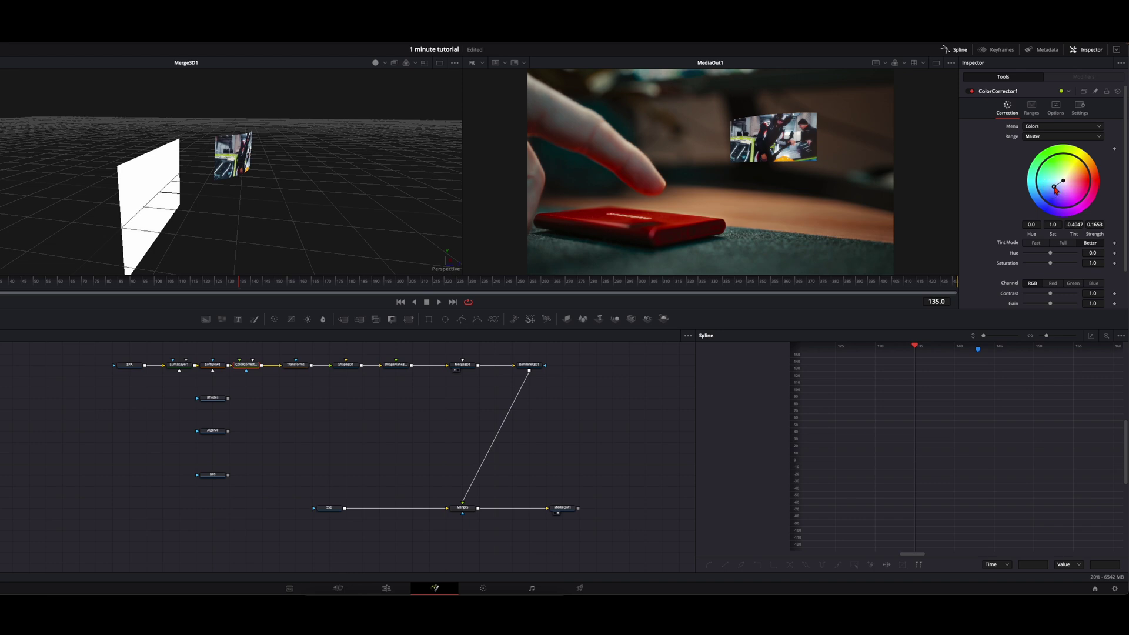
pyautogui.click(969, 92)
pyautogui.click(970, 93)
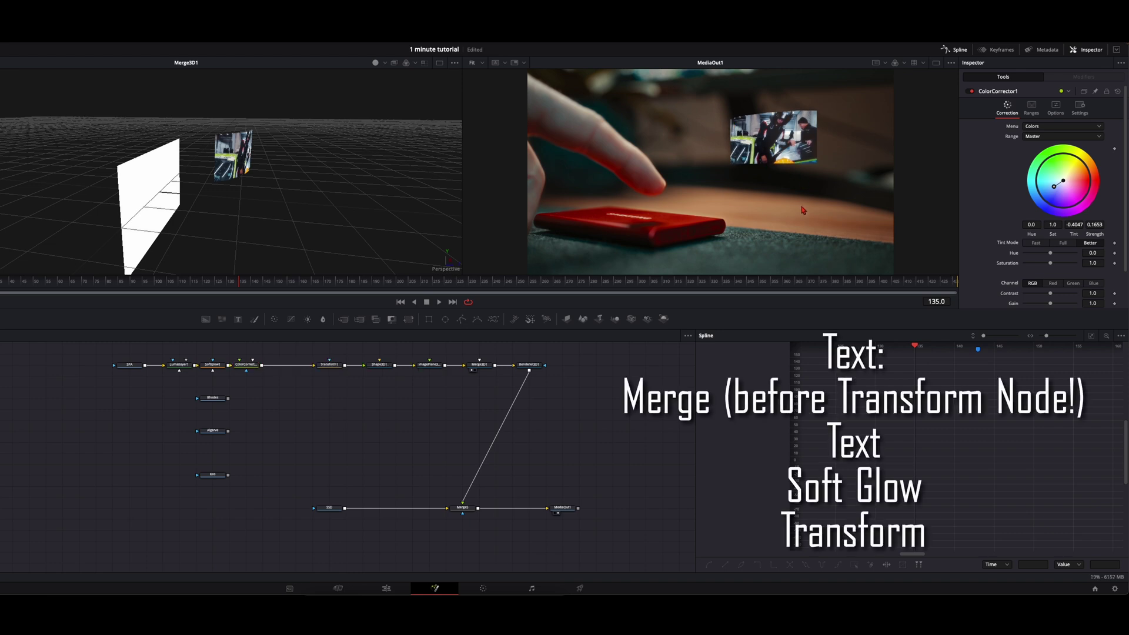
# - Insert a Merge node between ColorCorrector1 and Transform1, keeping it in line with the chain
pyautogui.moveTo(343, 319); pyautogui.dragTo(288, 372)
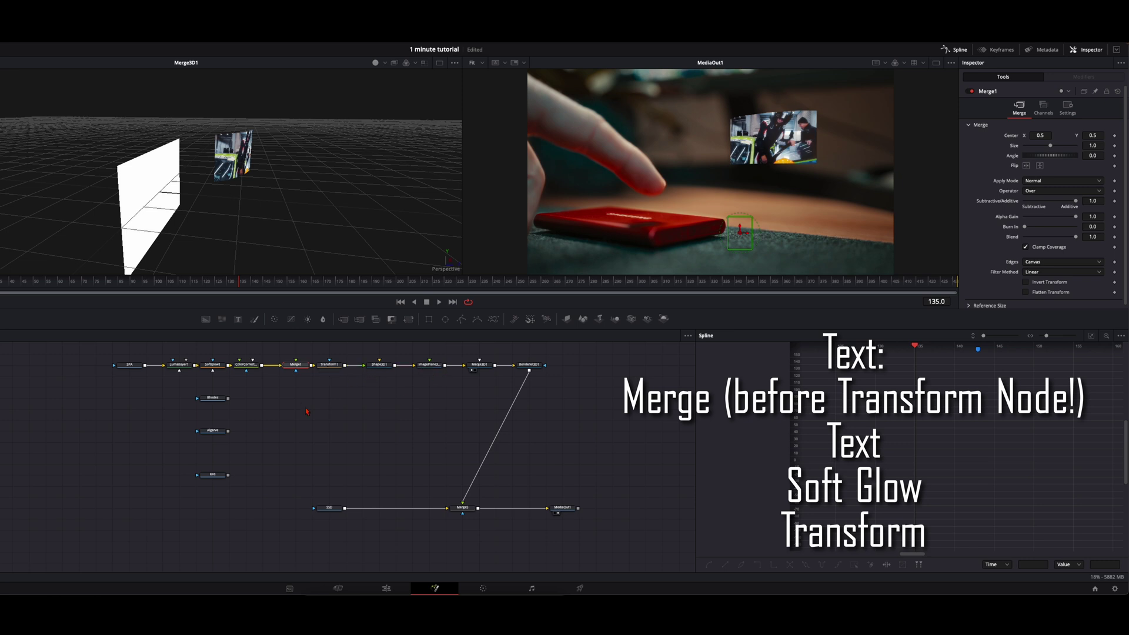
pyautogui.moveTo(295, 365); pyautogui.dragTo(295, 398)
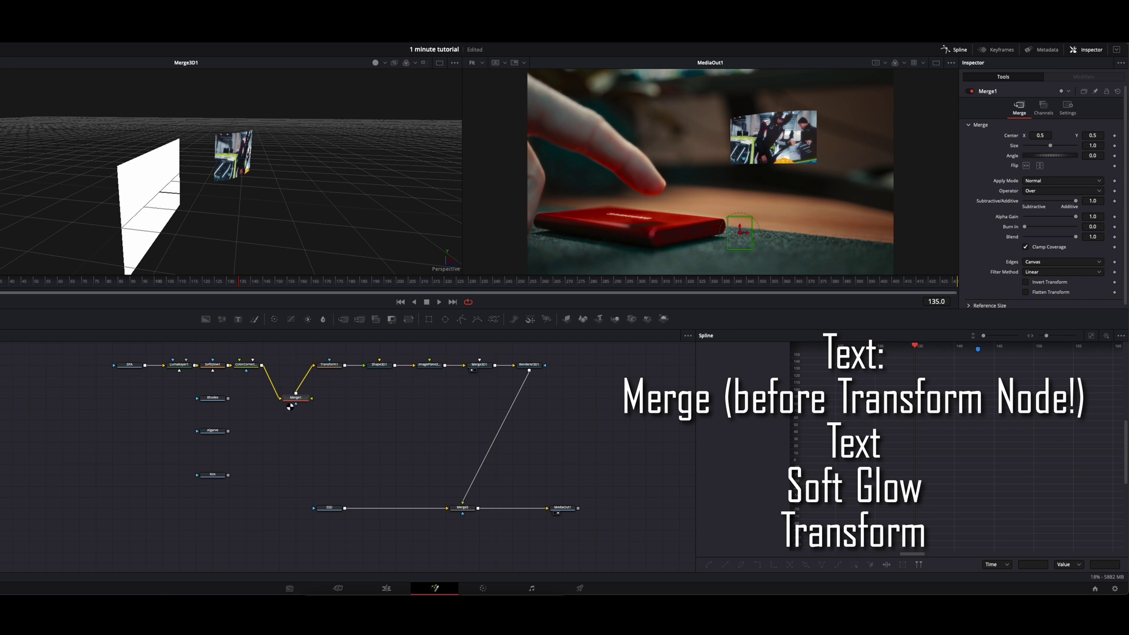
pyautogui.moveTo(298, 400); pyautogui.dragTo(282, 366)
# - Add a Text node reading "SPA" in Bureau Agency FB and connect it to the foreground of Merge1
pyautogui.moveTo(238, 319); pyautogui.dragTo(143, 390)
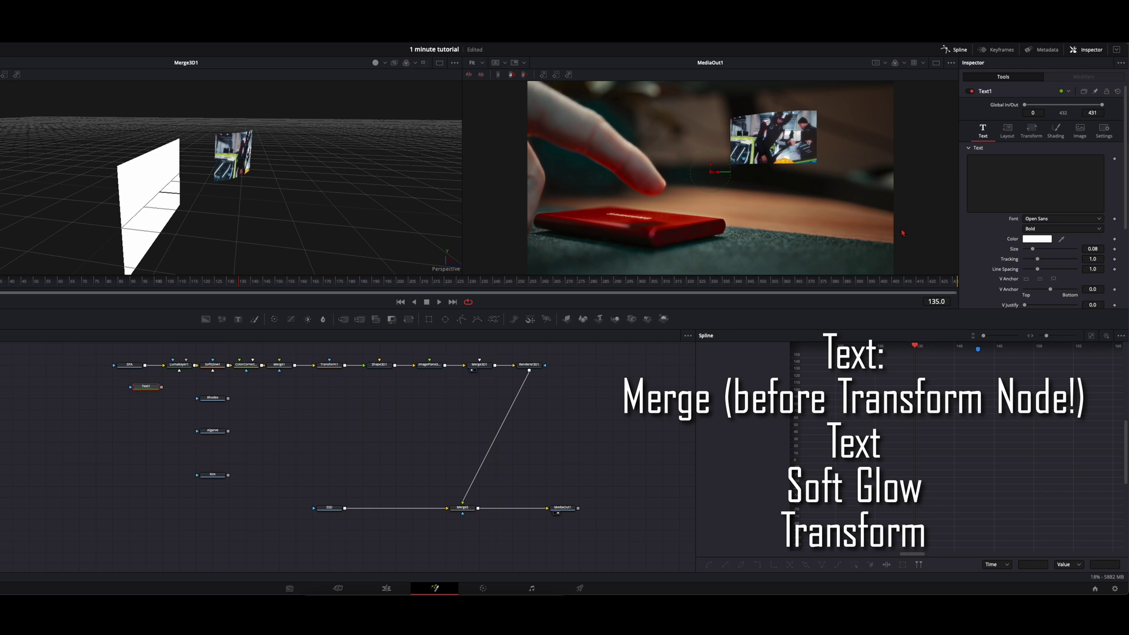
pyautogui.click(1010, 169)
pyautogui.write('SPA')
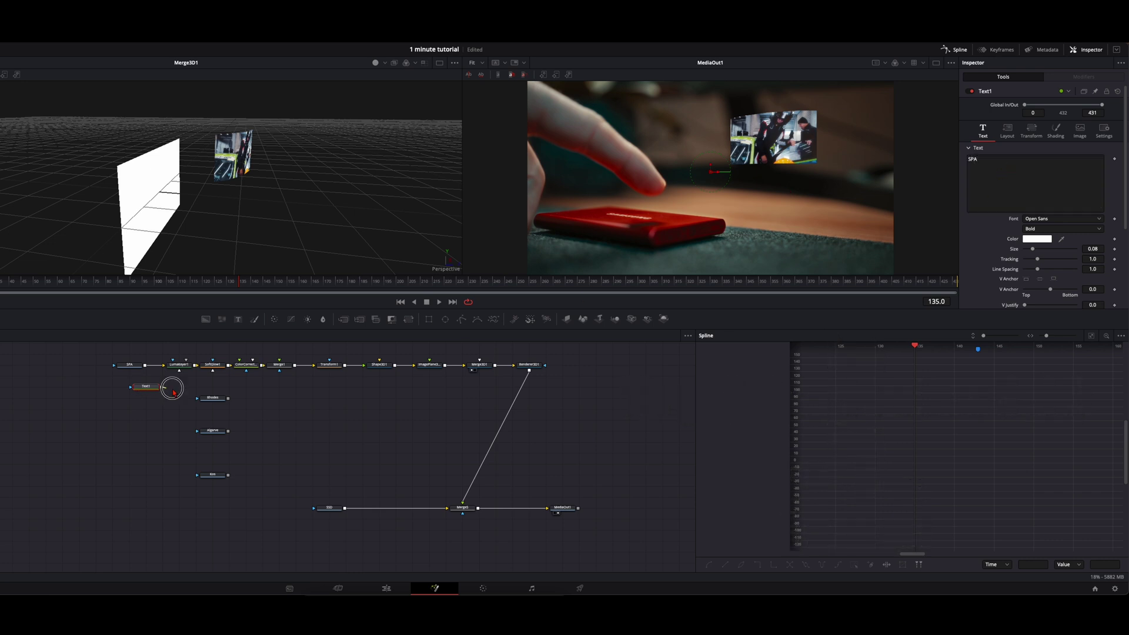
pyautogui.moveTo(161, 386); pyautogui.dragTo(280, 371)
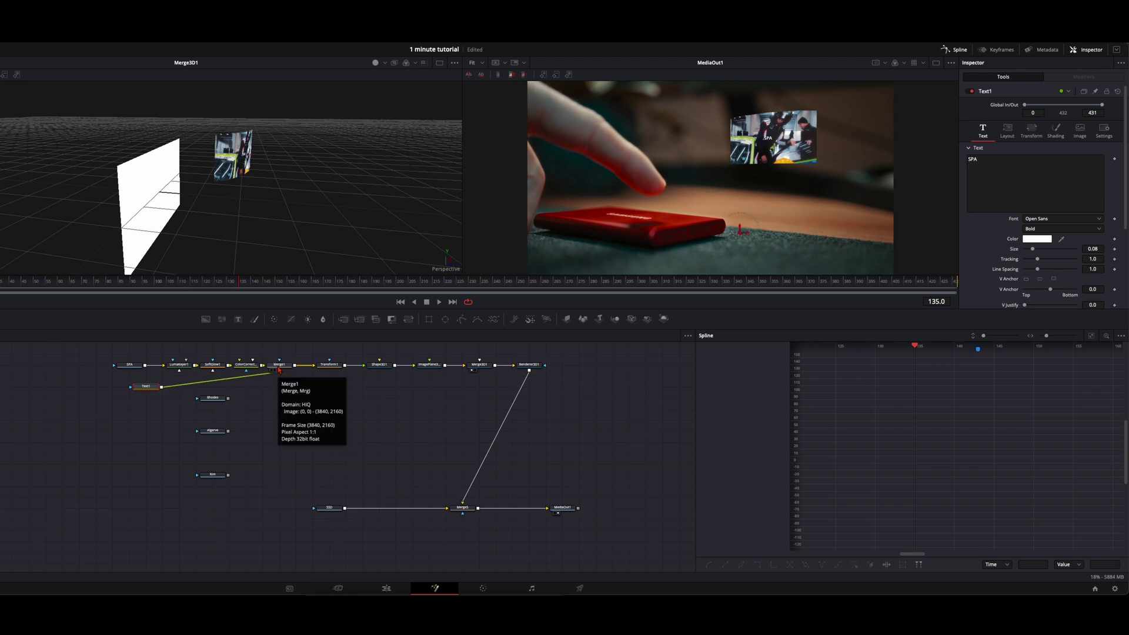
# - Insert a Soft Glow node after Text1 with a gain of 1.457 and a glow size of 25.2
pyautogui.hotkey('shift', 'space')
pyautogui.write('sof')
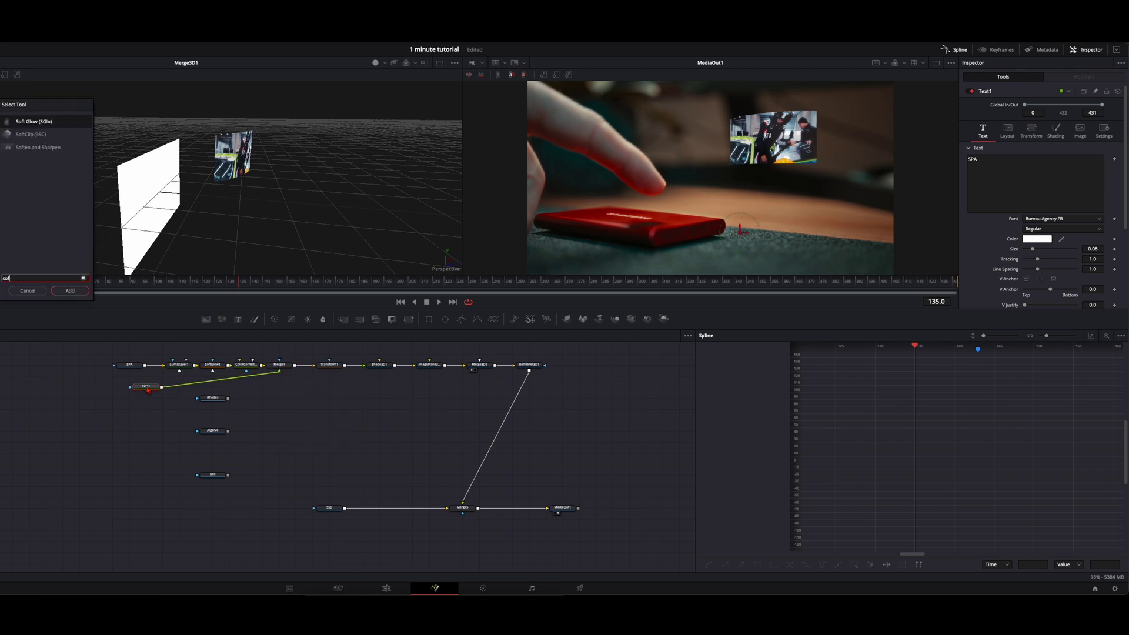
pyautogui.press('Return')
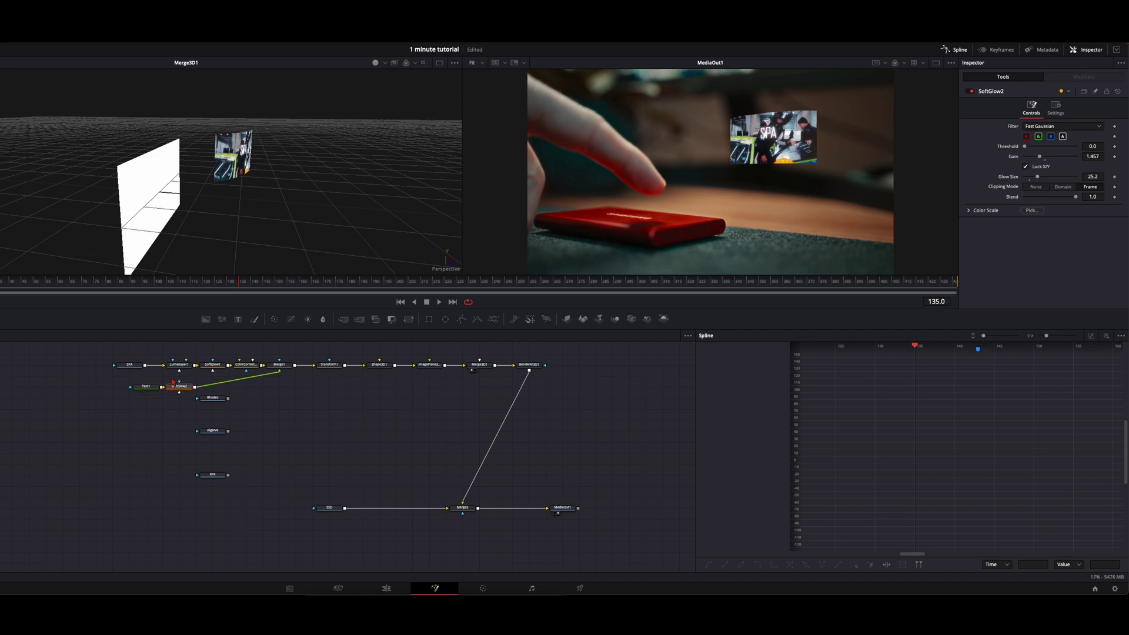
# - Insert a Transform node after SoftGlow2 and set its Center Y to -0.299, placing the title below the clip
pyautogui.hotkey('shift', 'space')
pyautogui.write('trans')
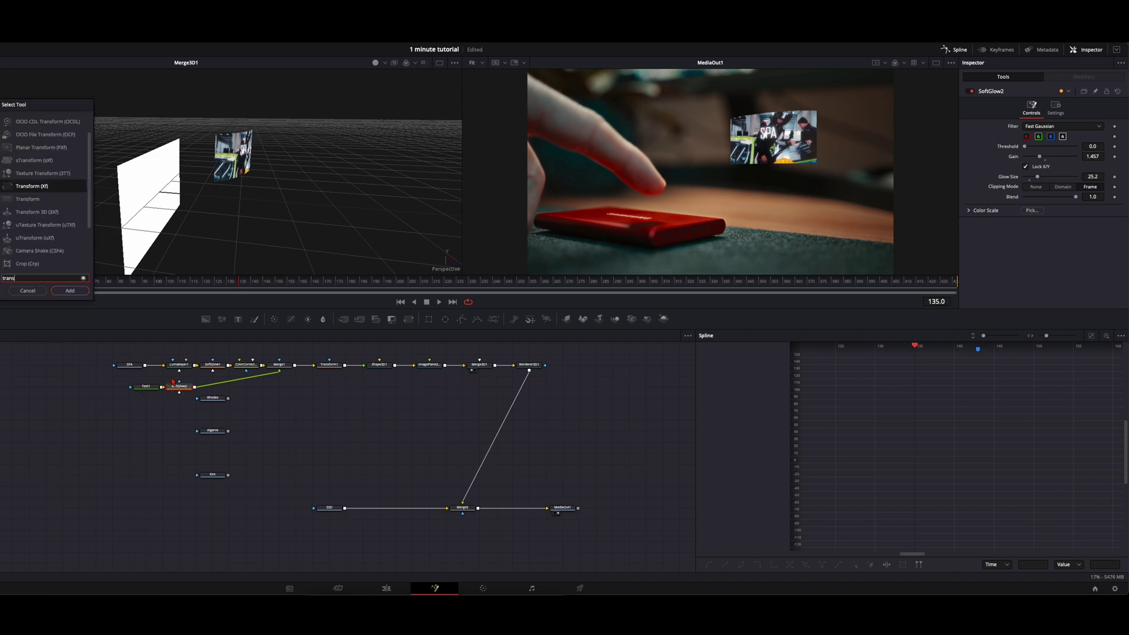
pyautogui.press('Return')
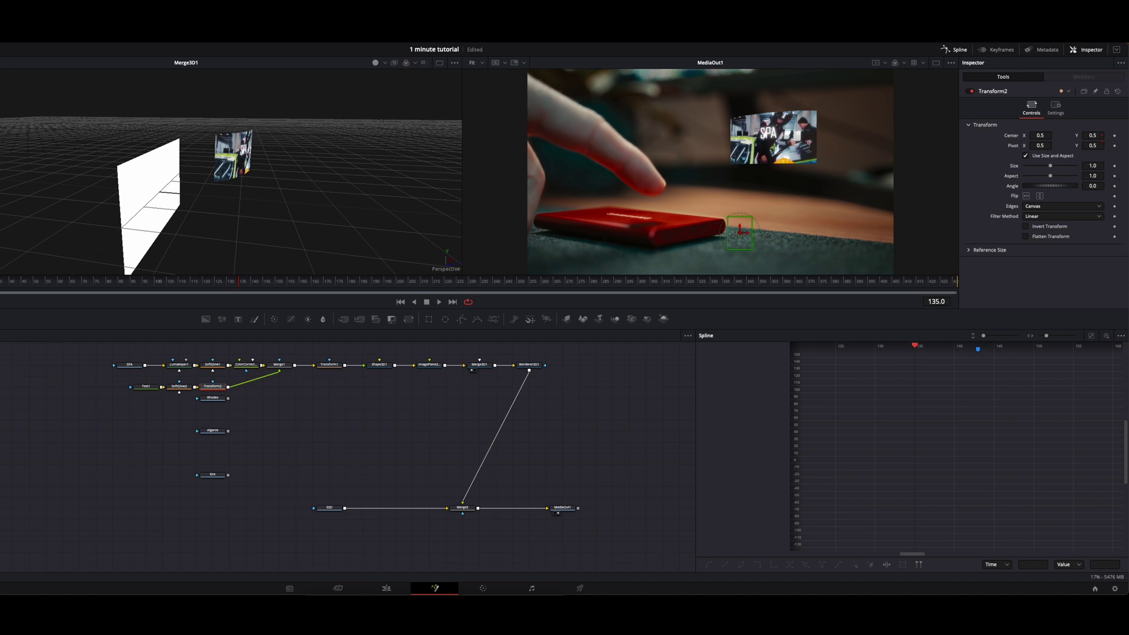
pyautogui.moveTo(1093, 135); pyautogui.dragTo(775, 180)
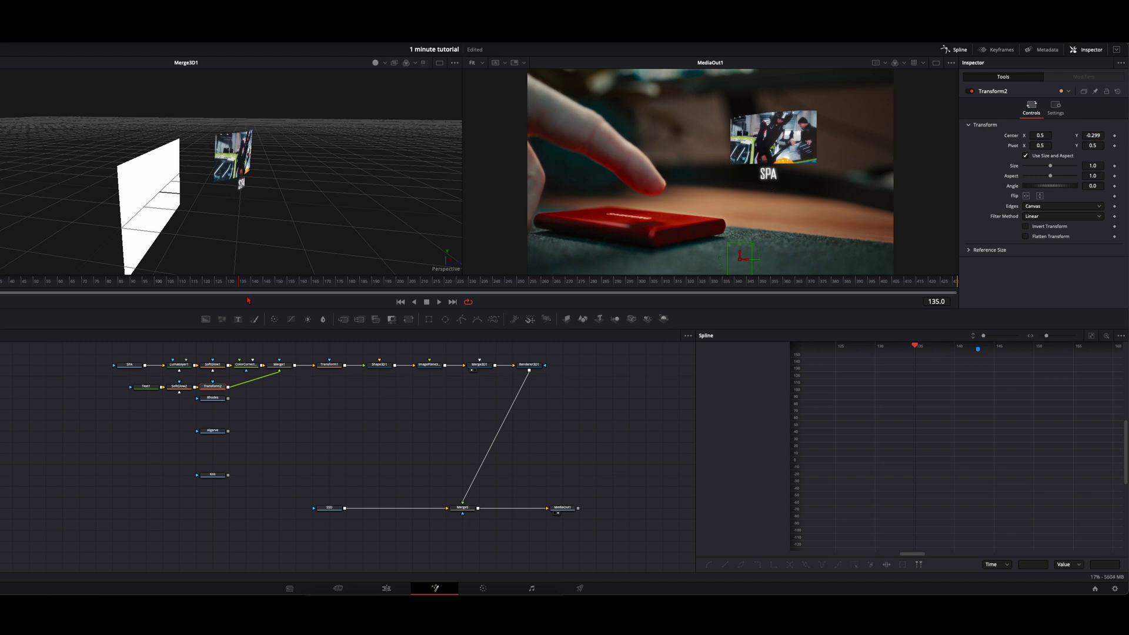
# - Set the Y rotation of Shape3D1 to 60 in its transform settings
pyautogui.click(375, 366)
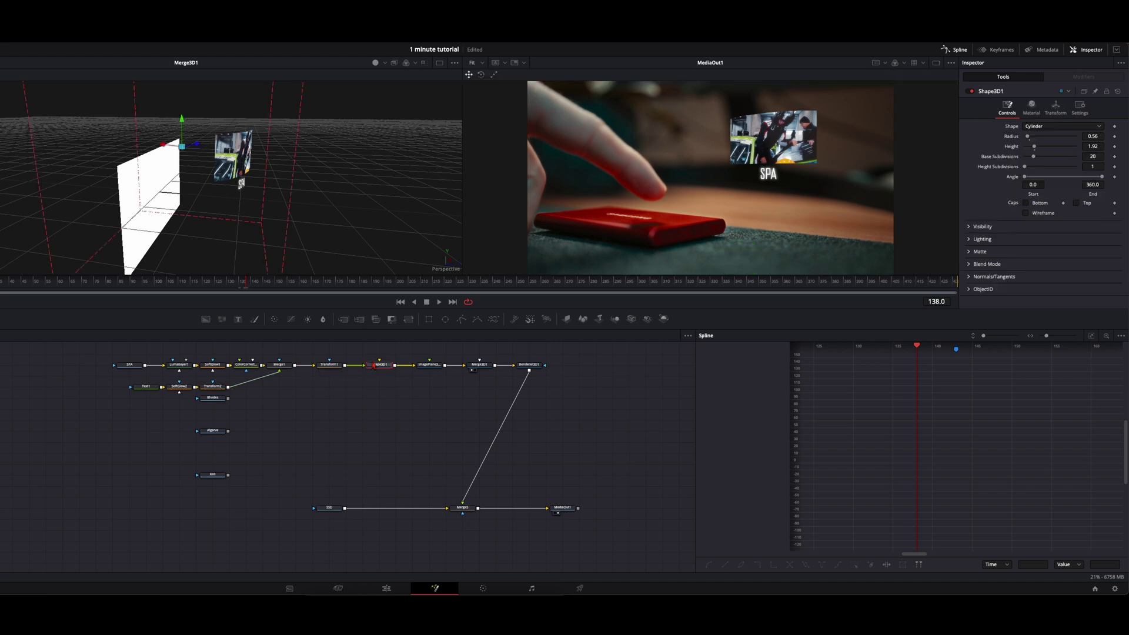
pyautogui.click(1056, 107)
pyautogui.moveTo(1048, 200); pyautogui.dragTo(1039, 201)
# - Spread out the node chain and line up the Rhodes, Algarve and Kos clip nodes beneath SPA
pyautogui.moveTo(289, 366)
pyautogui.mouseDown()
pyautogui.moveTo(289, 389)
pyautogui.moveTo(280, 366)
pyautogui.mouseUp()
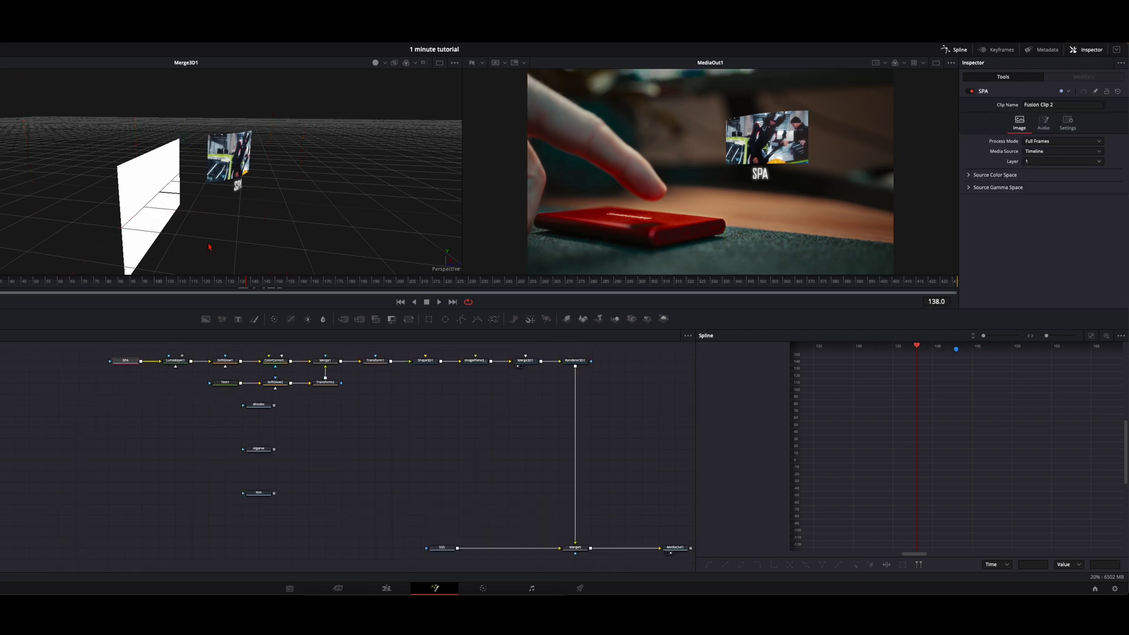
pyautogui.moveTo(285, 541); pyautogui.dragTo(129, 413)
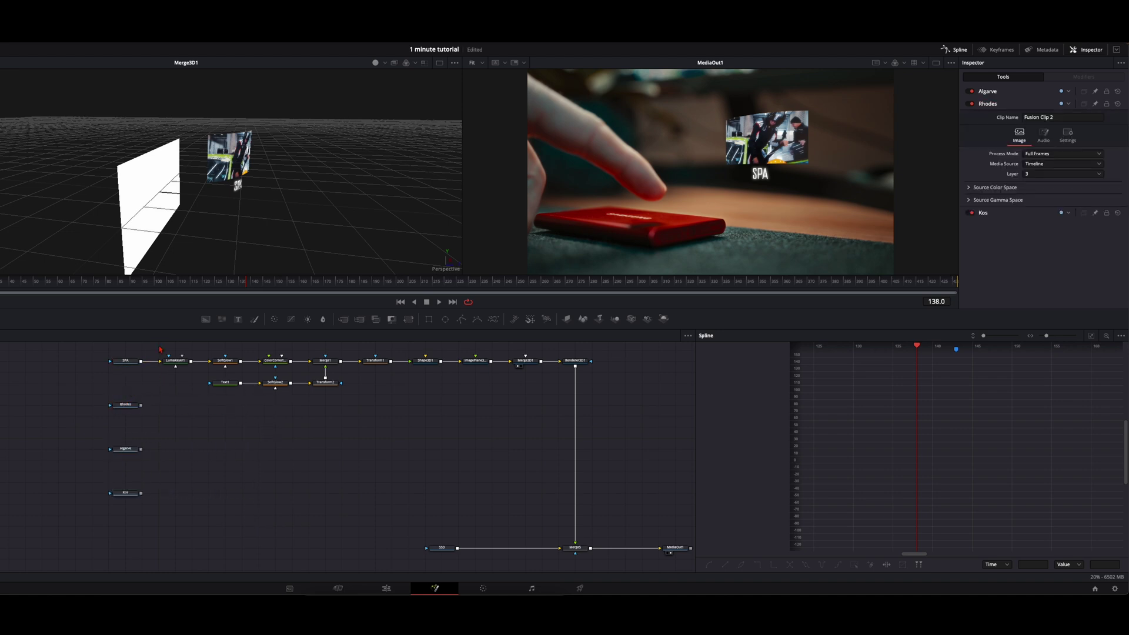
# - Duplicate SPA's effect nodes from LumaKeyer1 to ImagePlane3D1 onto the Rhodes clip and connect that chain to Merge3D1
pyautogui.moveTo(159, 344); pyautogui.dragTo(483, 401)
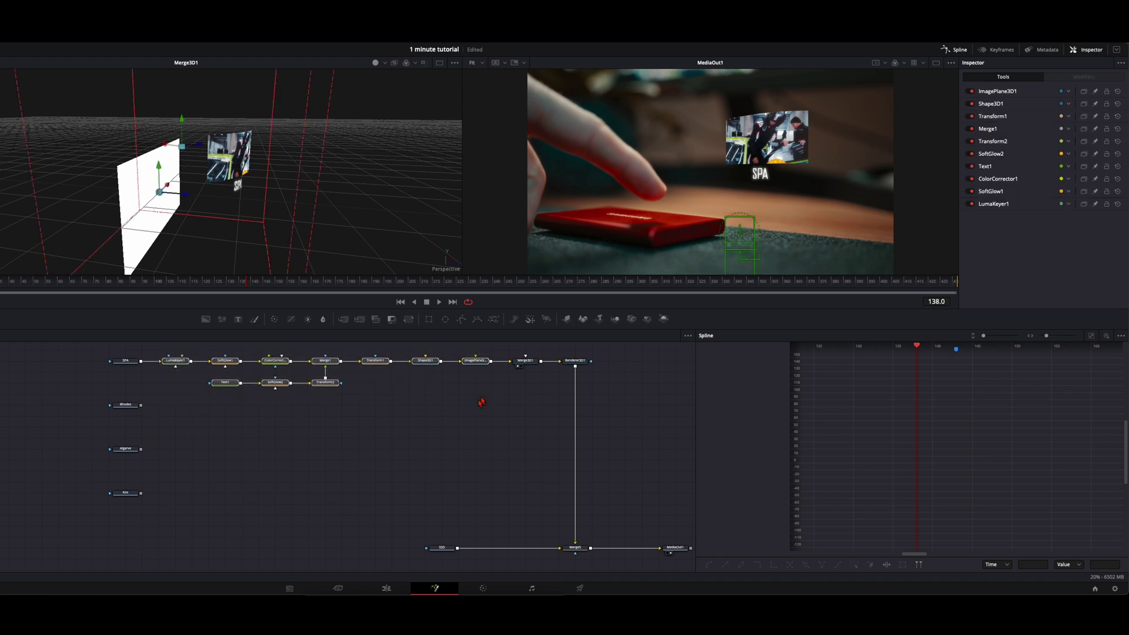
pyautogui.click(166, 411)
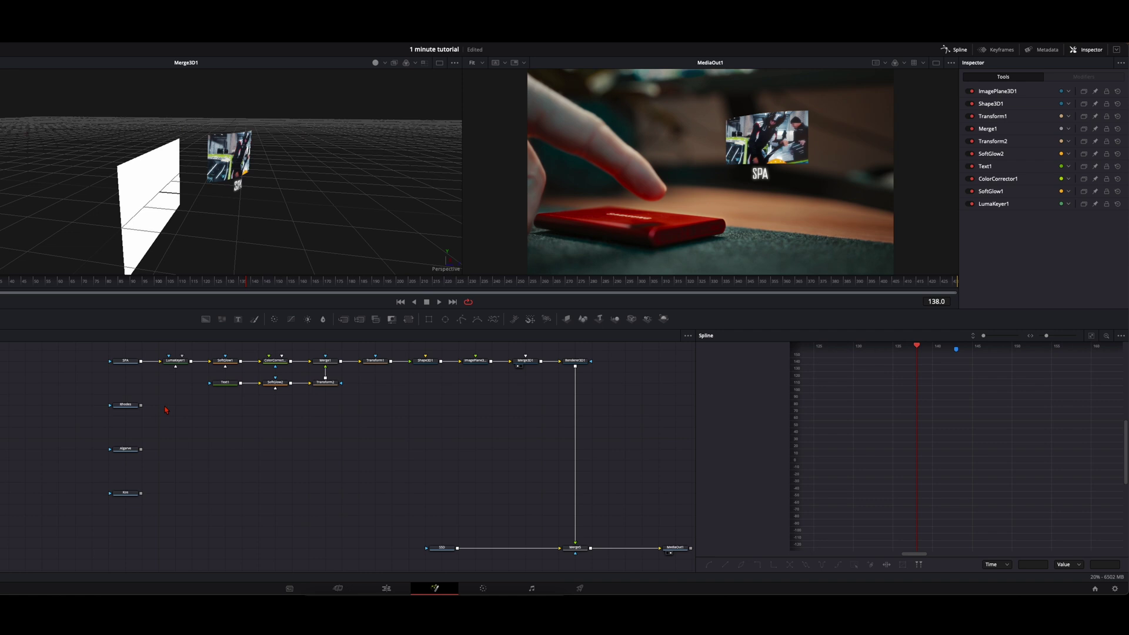
pyautogui.hotkey('ctrl', 'v')
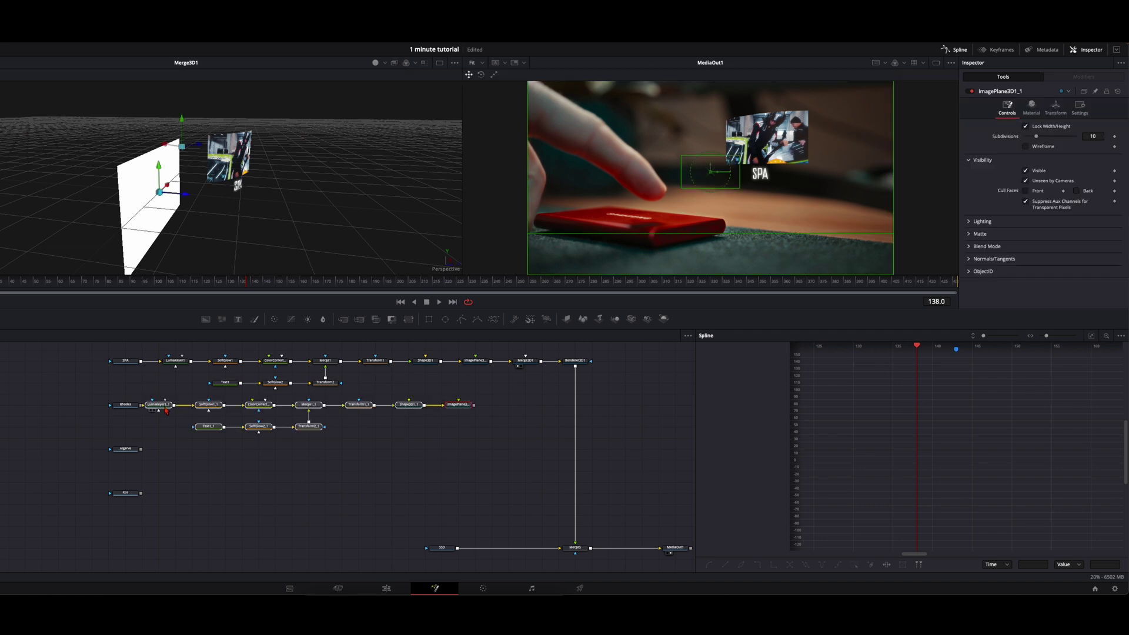
pyautogui.moveTo(166, 411)
pyautogui.mouseDown()
pyautogui.moveTo(183, 410)
pyautogui.moveTo(143, 404)
pyautogui.moveTo(172, 404)
pyautogui.mouseUp()
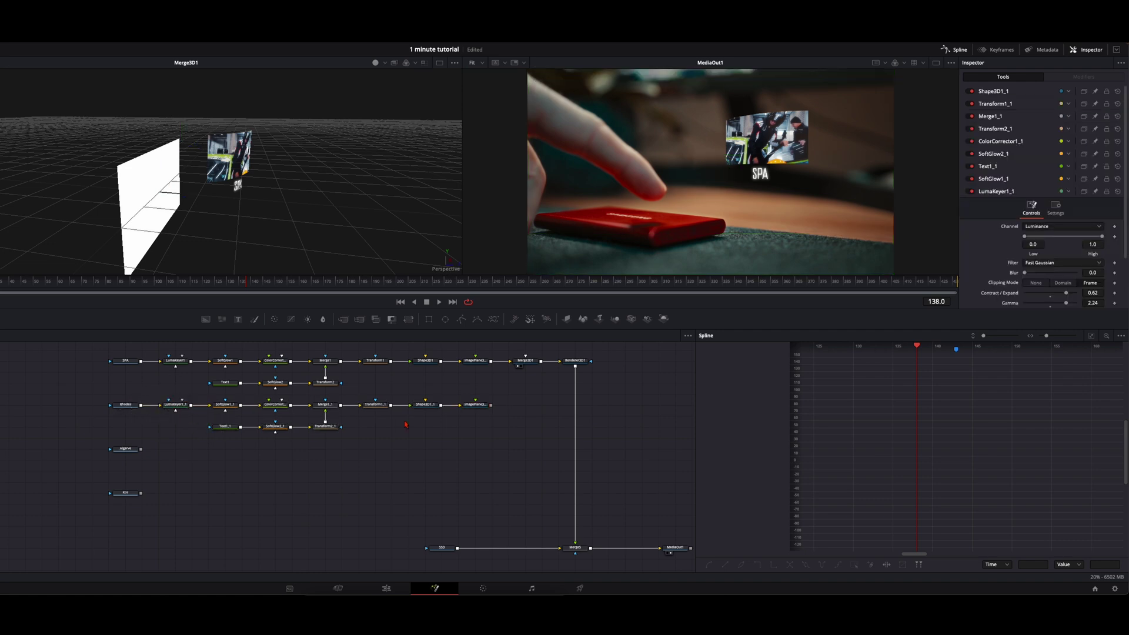
pyautogui.moveTo(491, 405); pyautogui.dragTo(525, 363)
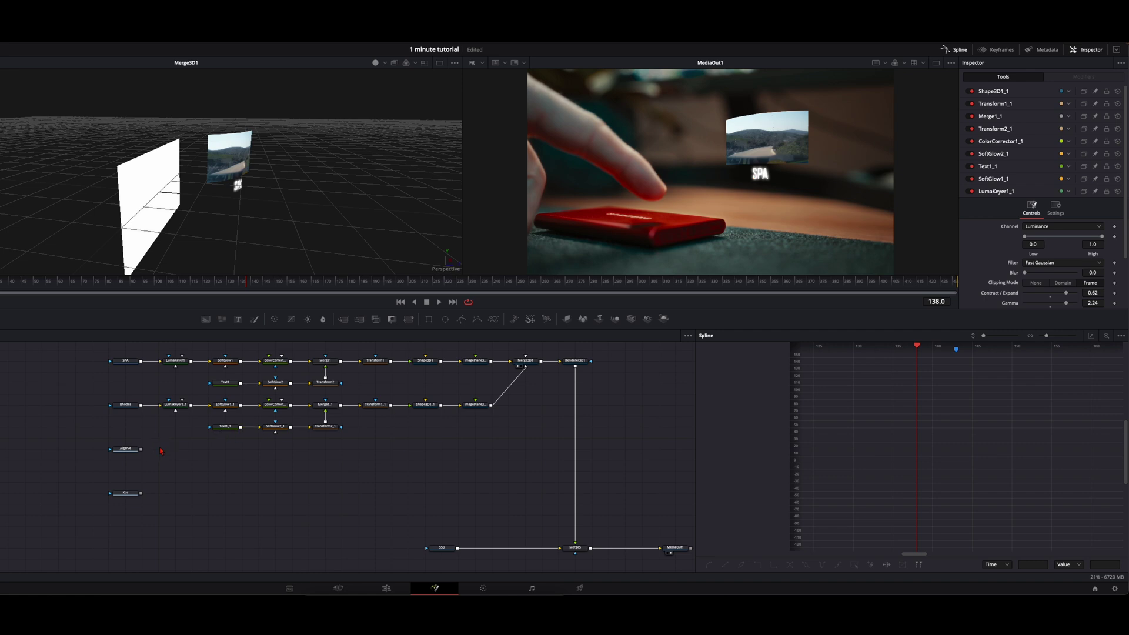
# - Paste two more copies of the effect chain, aligned beside the Algarve and Kos clip nodes
pyautogui.hotkey('ctrl', 'v')
pyautogui.moveTo(159, 449); pyautogui.dragTo(175, 449)
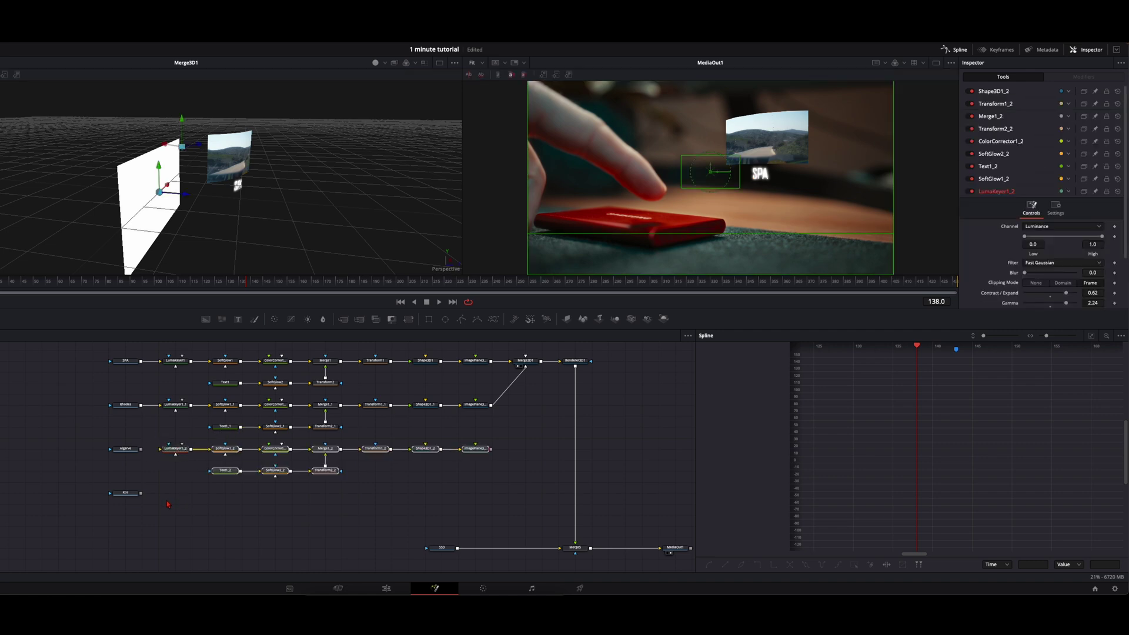
pyautogui.hotkey('ctrl', 'v')
pyautogui.moveTo(163, 494); pyautogui.dragTo(179, 494)
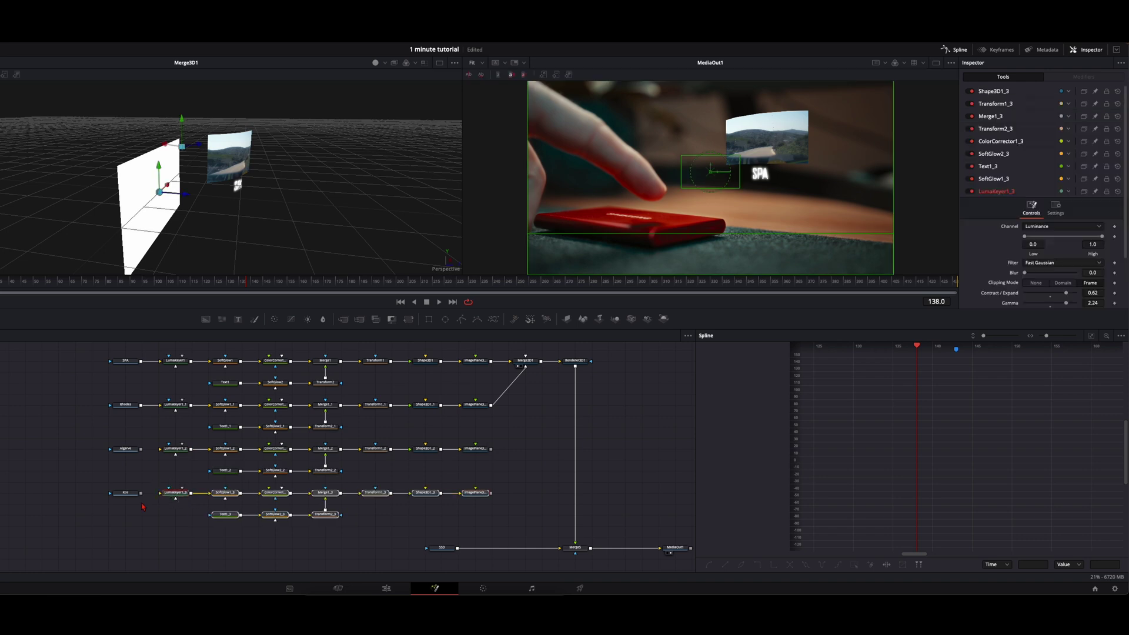
# - Connect Algarve and Kos to their Luma Keyers and link both chains' image planes to Merge3D1
pyautogui.moveTo(141, 448); pyautogui.dragTo(160, 448)
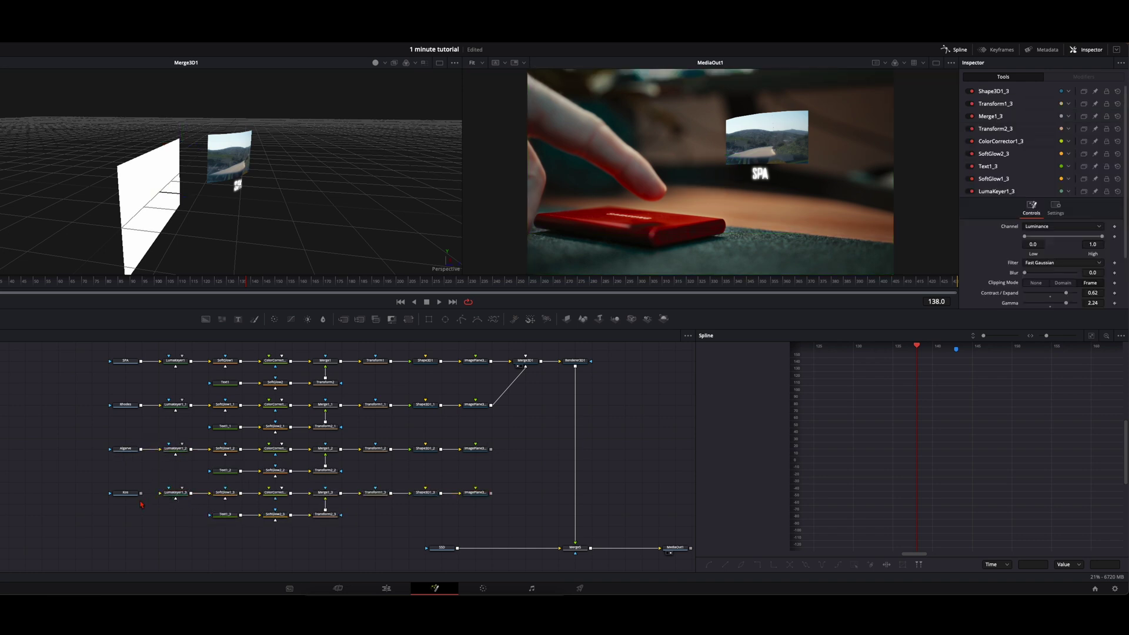
pyautogui.moveTo(141, 497); pyautogui.dragTo(160, 492)
pyautogui.moveTo(491, 450); pyautogui.dragTo(532, 367)
pyautogui.moveTo(490, 494); pyautogui.dragTo(525, 361)
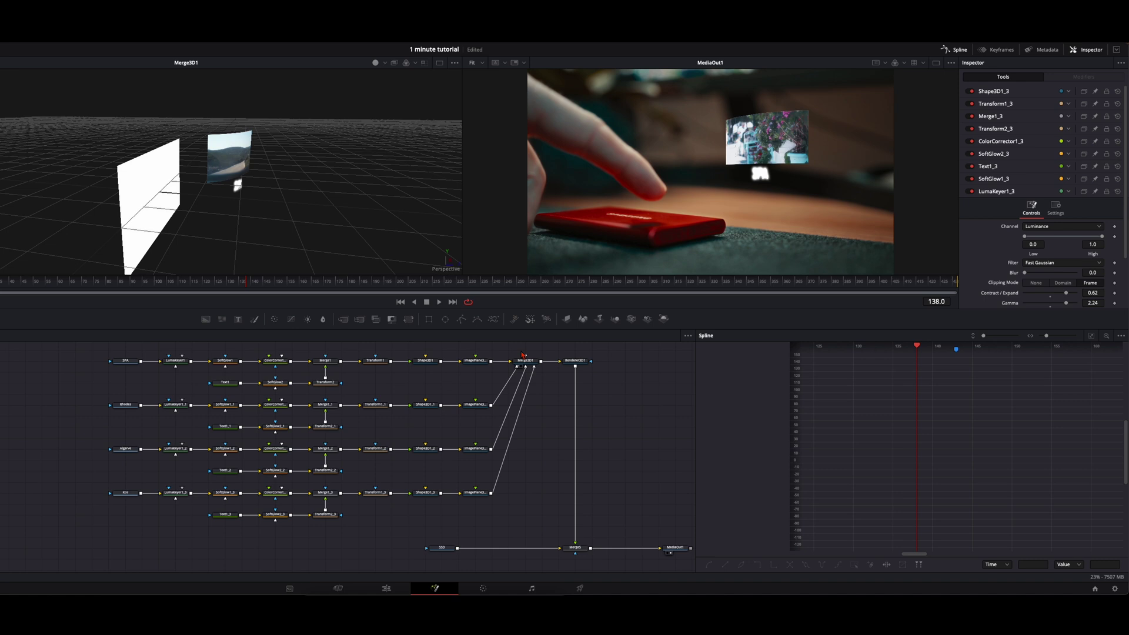
# - Set the Y rotation of Shape3D1 in the SPA chain to 0
pyautogui.click(425, 405)
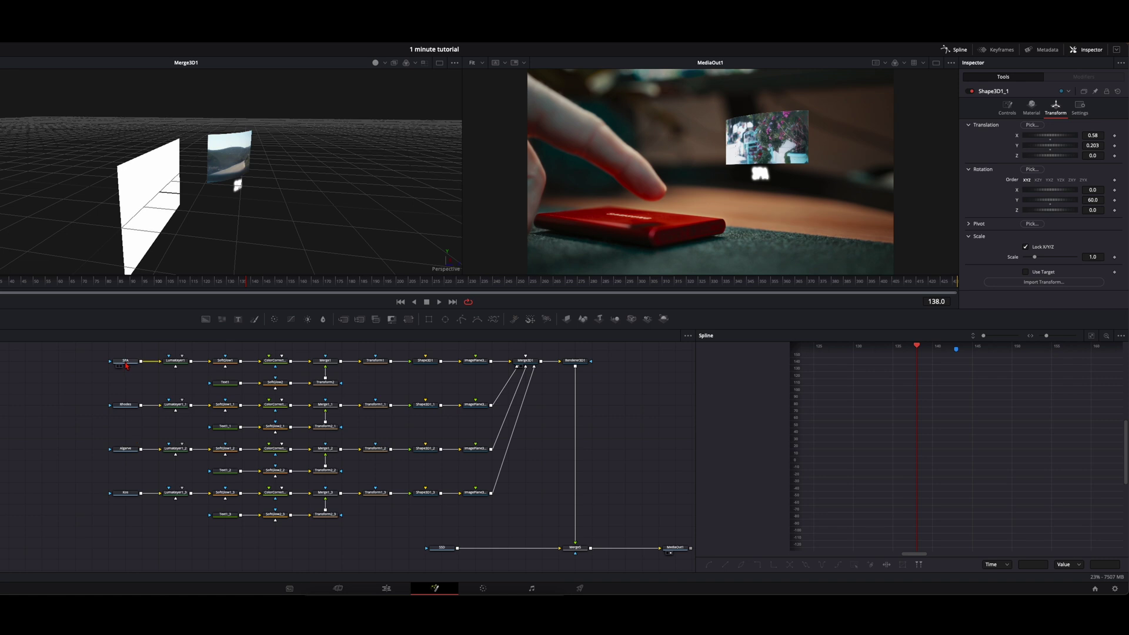
pyautogui.click(428, 361)
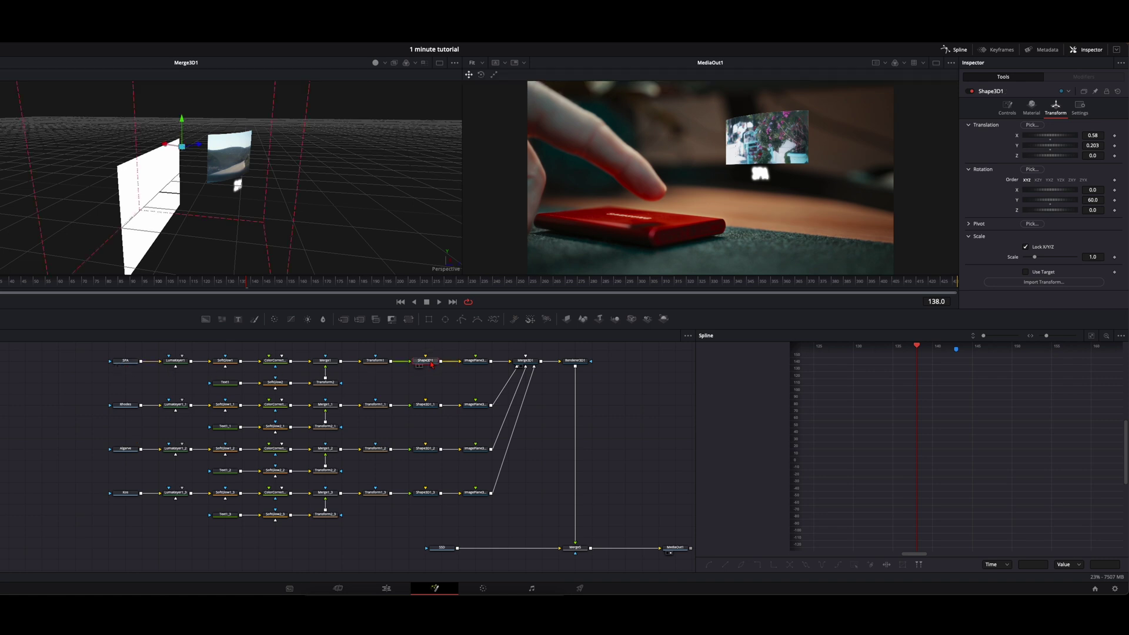
pyautogui.scroll(-1, 433, 368)
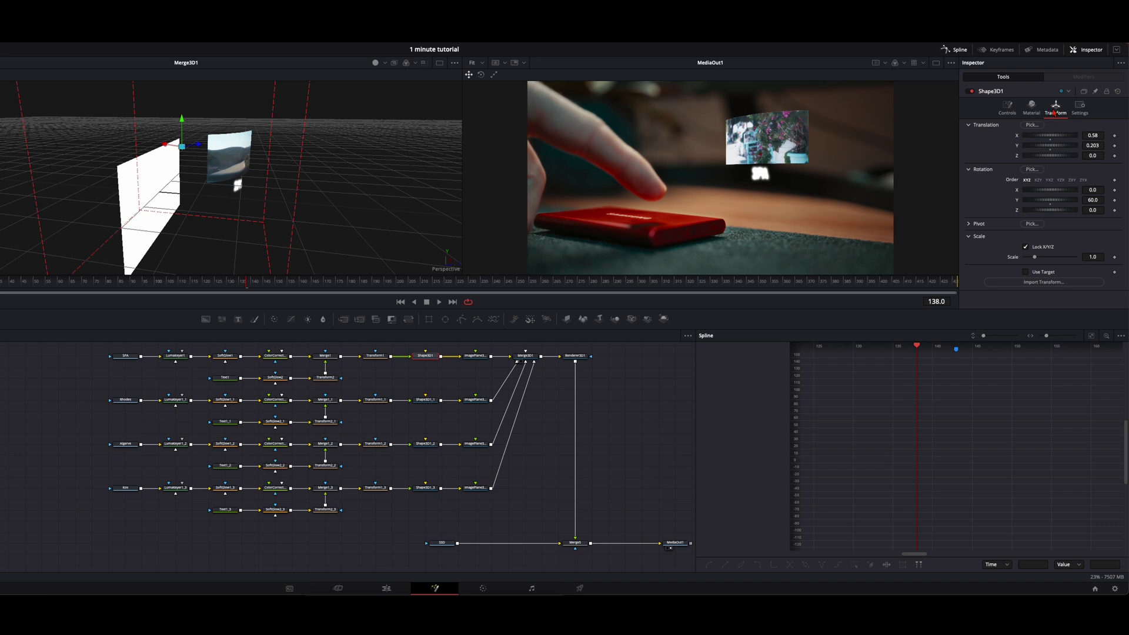
pyautogui.moveTo(1025, 200); pyautogui.dragTo(1041, 204)
pyautogui.click(1091, 200)
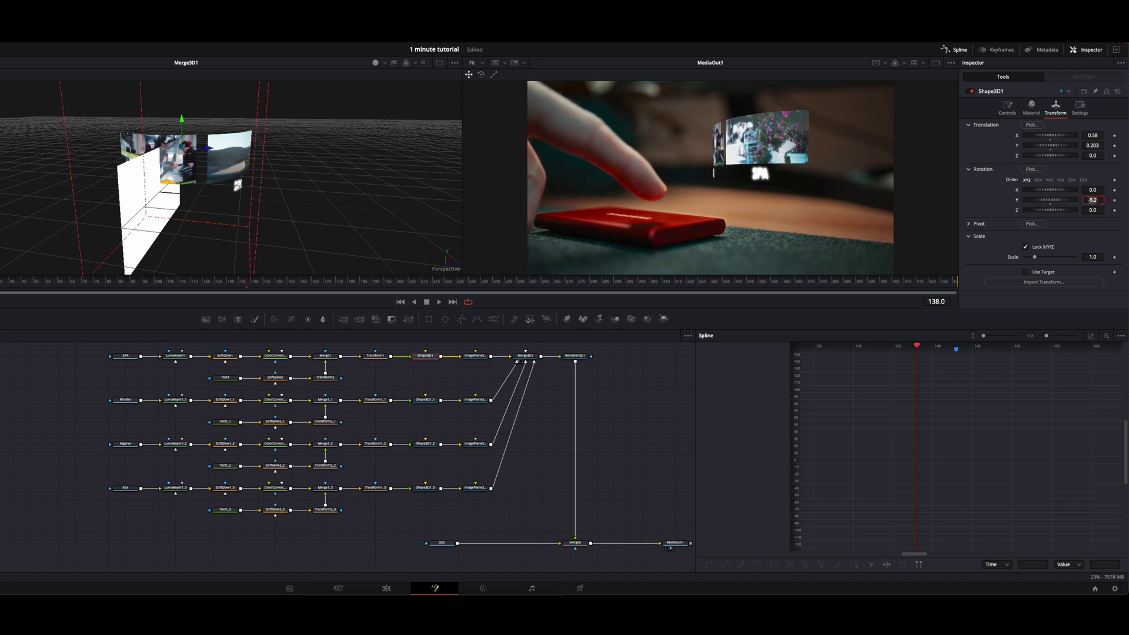
pyautogui.write('0')
pyautogui.press('Tab')
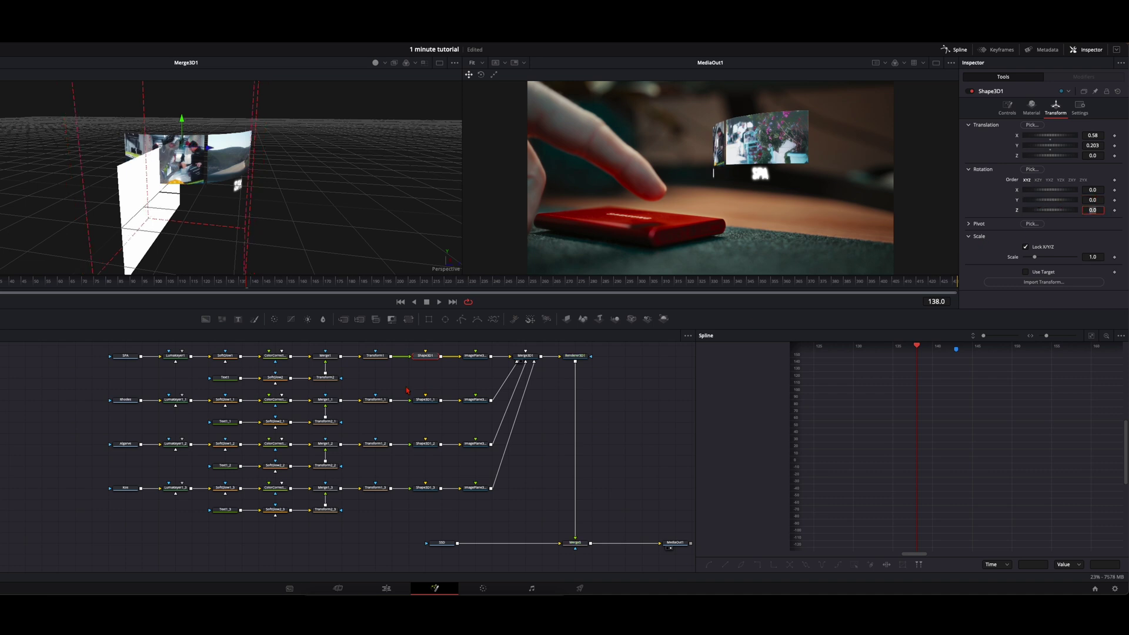
# - Set the Y rotation of Shape3D1_1 in the Rhodes chain to 90
pyautogui.click(126, 400)
pyautogui.click(425, 400)
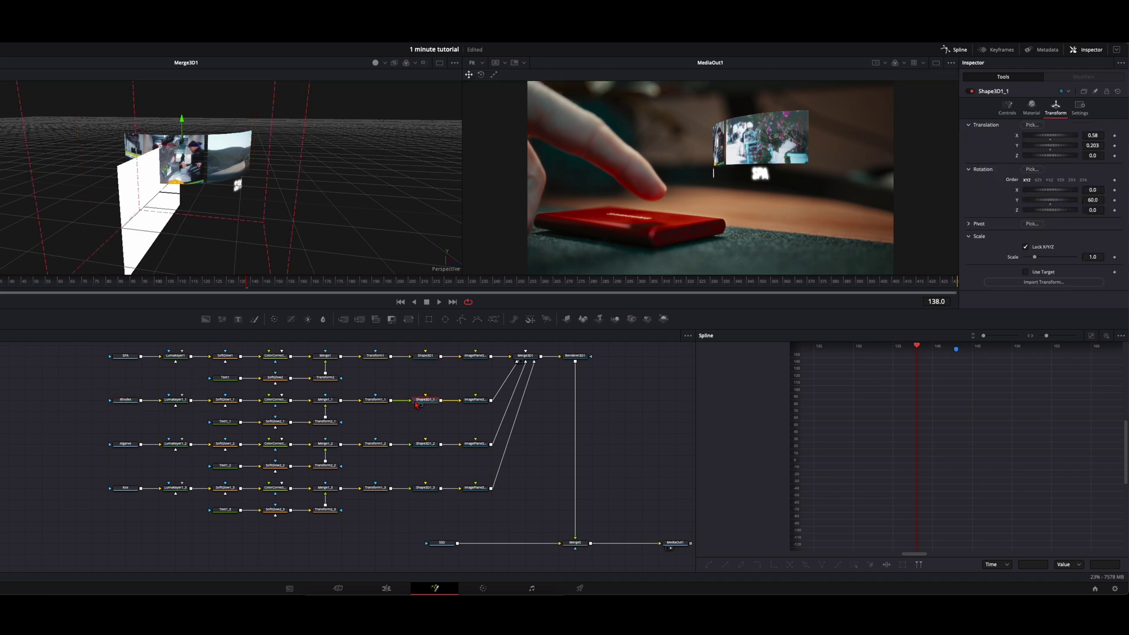
pyautogui.click(1096, 200)
pyautogui.write('90')
pyautogui.press('Tab')
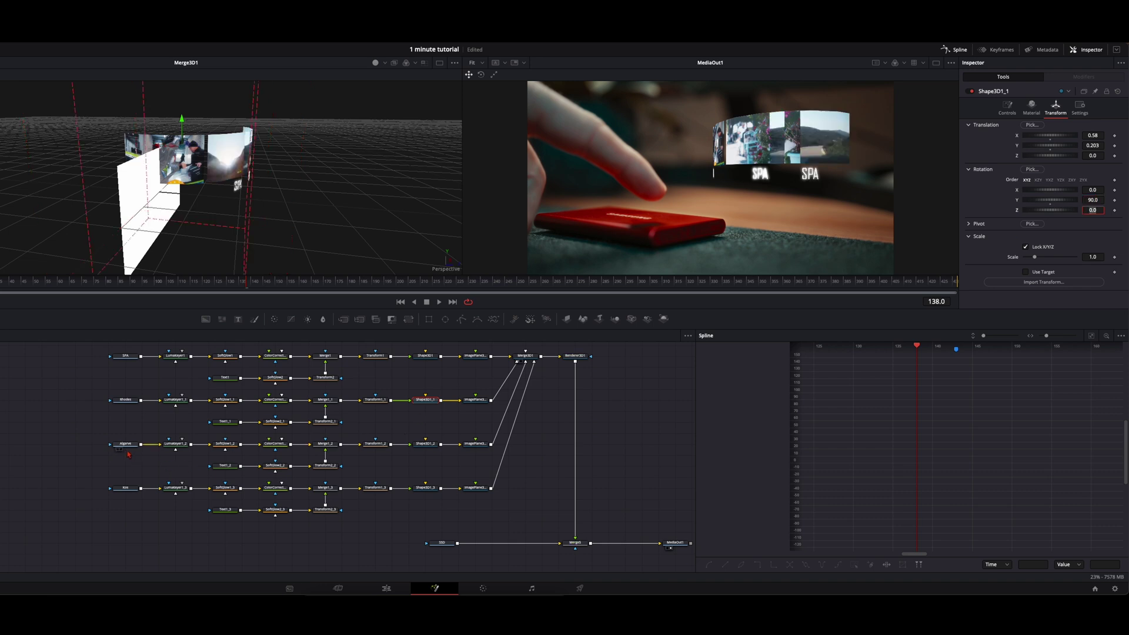
# - Set the Y rotation of Shape3D1_2 in the Algarve chain to 180
pyautogui.click(425, 443)
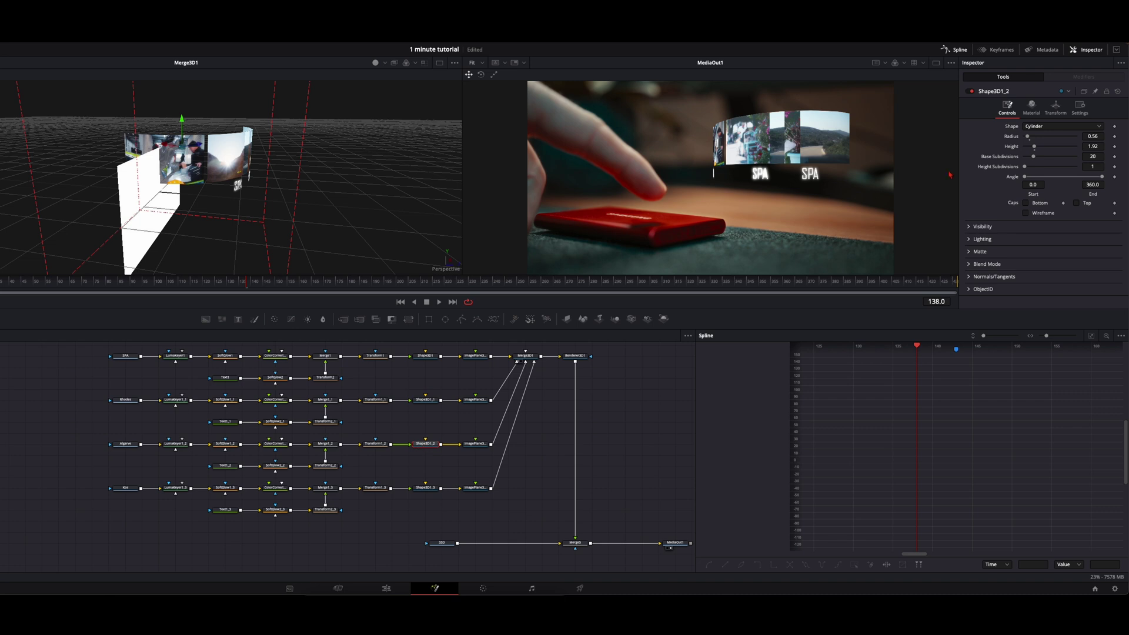
pyautogui.click(1059, 110)
pyautogui.click(1093, 200)
pyautogui.write('18')
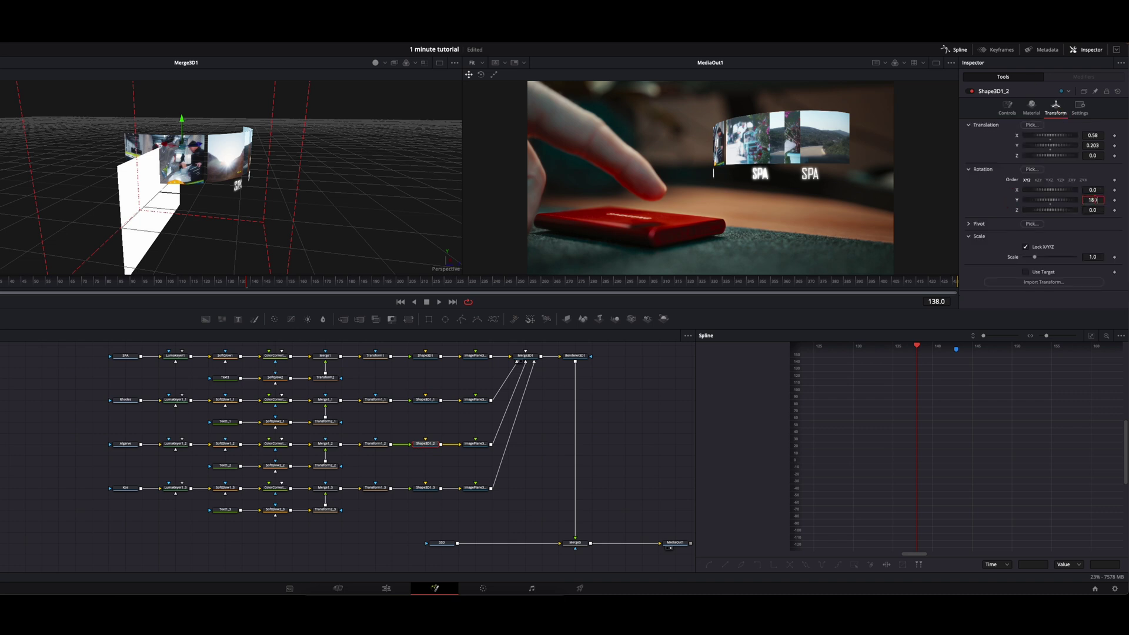
pyautogui.write('0')
pyautogui.press('Tab')
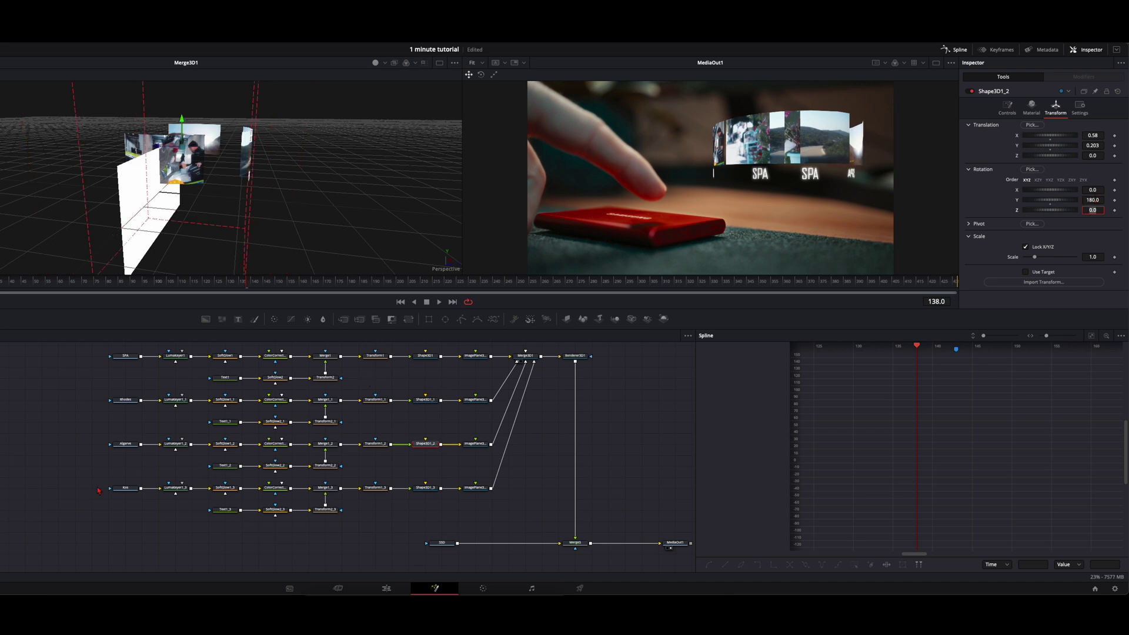
# - Set the Y rotation of Shape3D1_3 in the Kos chain to 270 and save the project
pyautogui.click(426, 488)
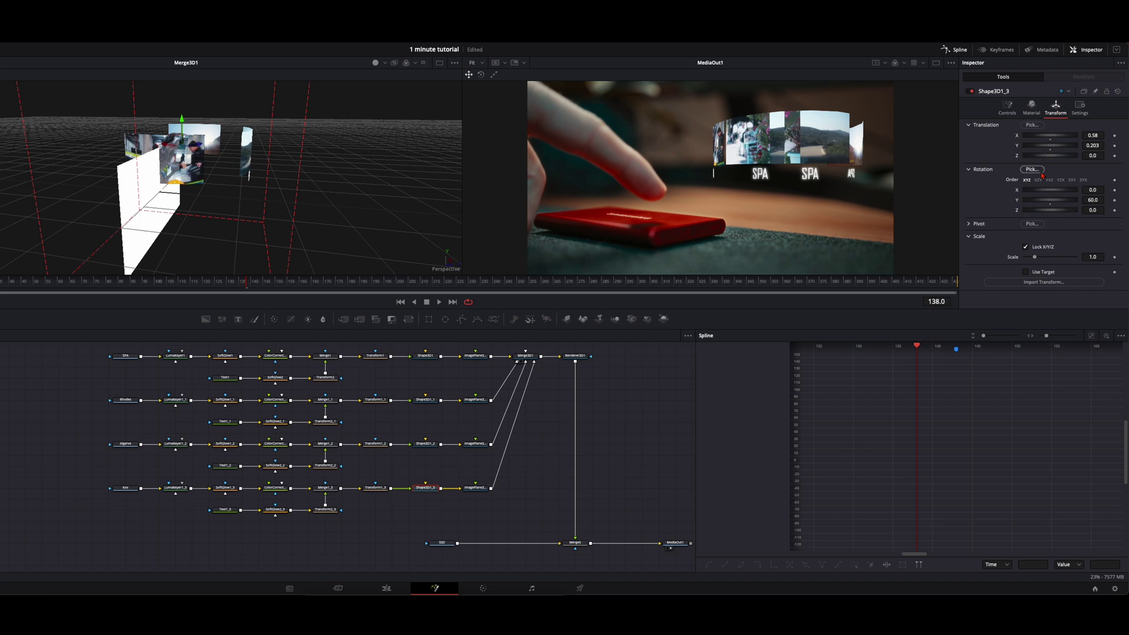
pyautogui.click(1092, 199)
pyautogui.write('270')
pyautogui.press('Tab')
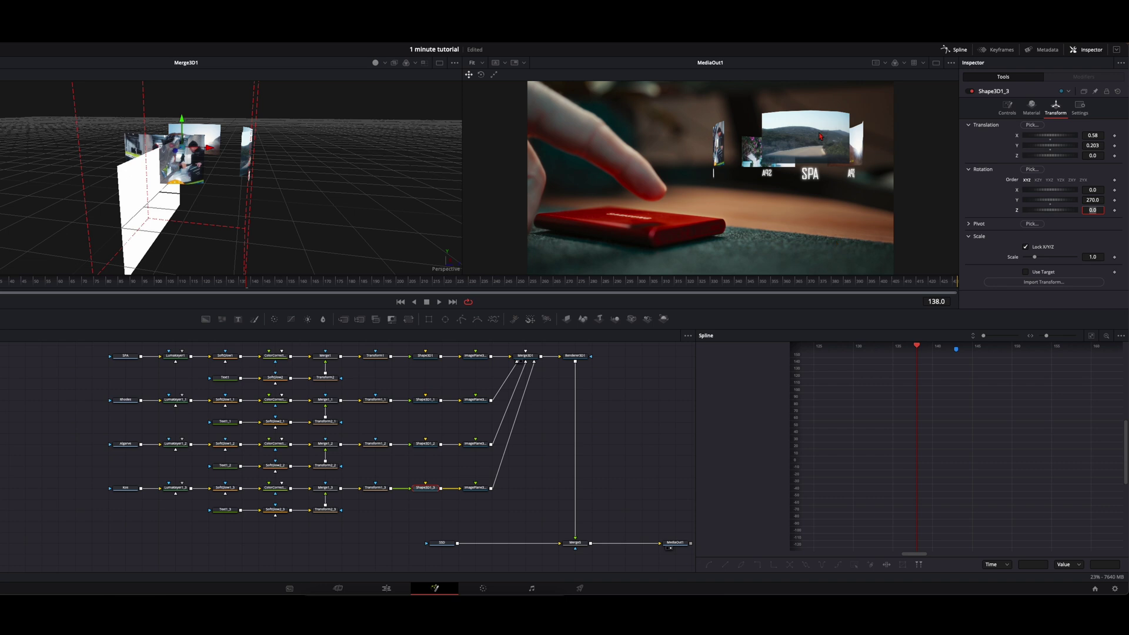
pyautogui.click(841, 212)
pyautogui.hotkey('ctrl', 's')
# - Change the title in Text1_1 to RHODES and the title in Text1_3 to KOS
pyautogui.click(227, 421)
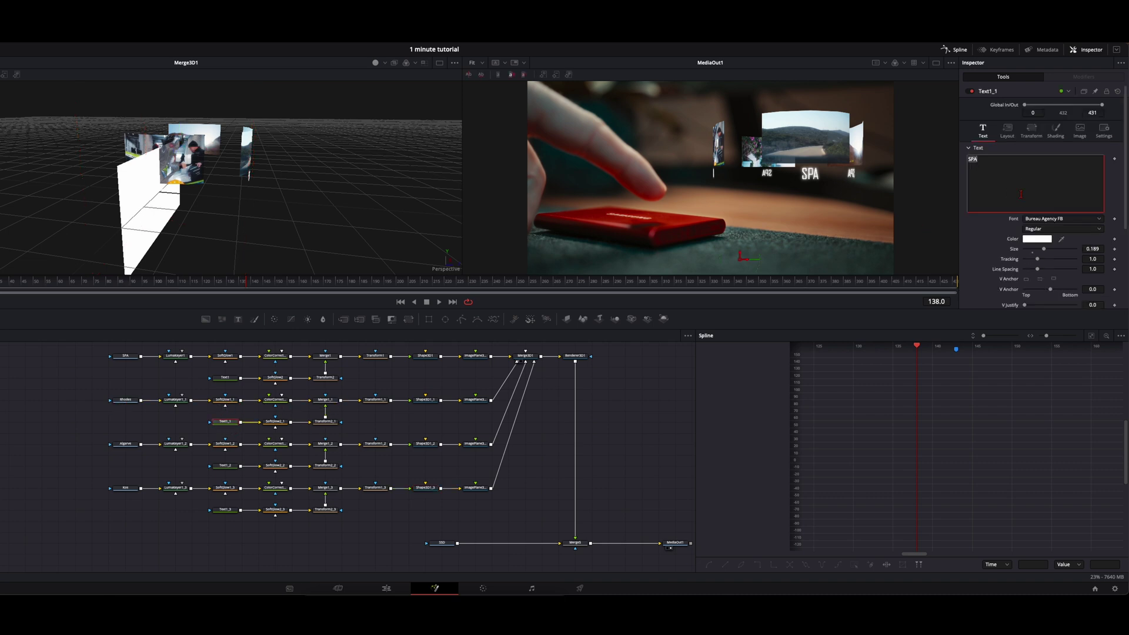
pyautogui.press('capslock')
pyautogui.write('RHODES')
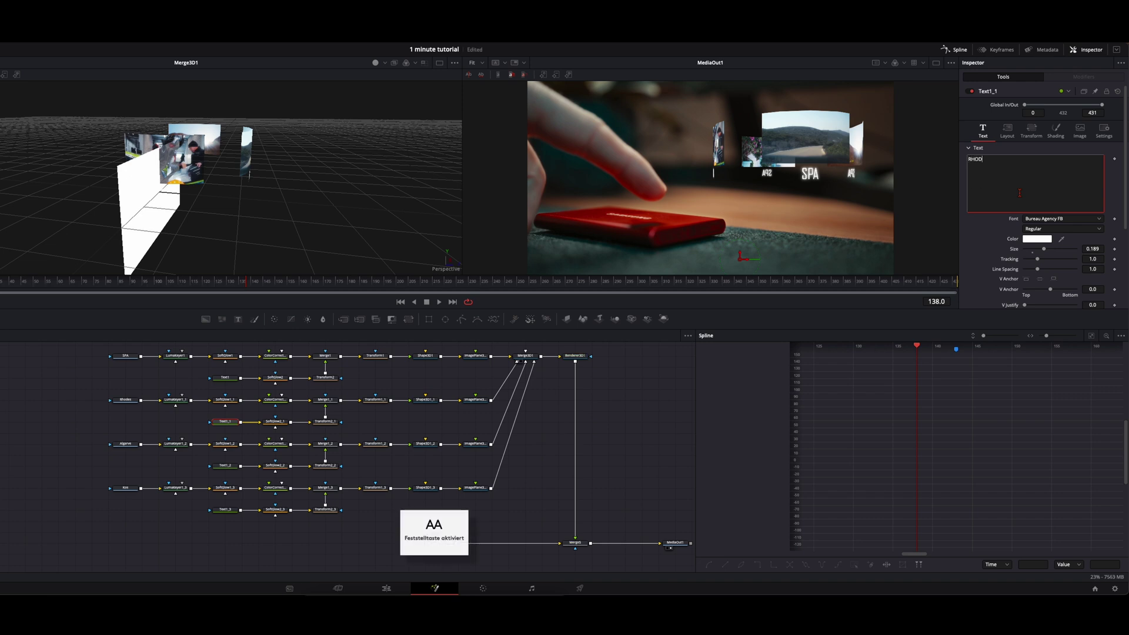
pyautogui.click(225, 509)
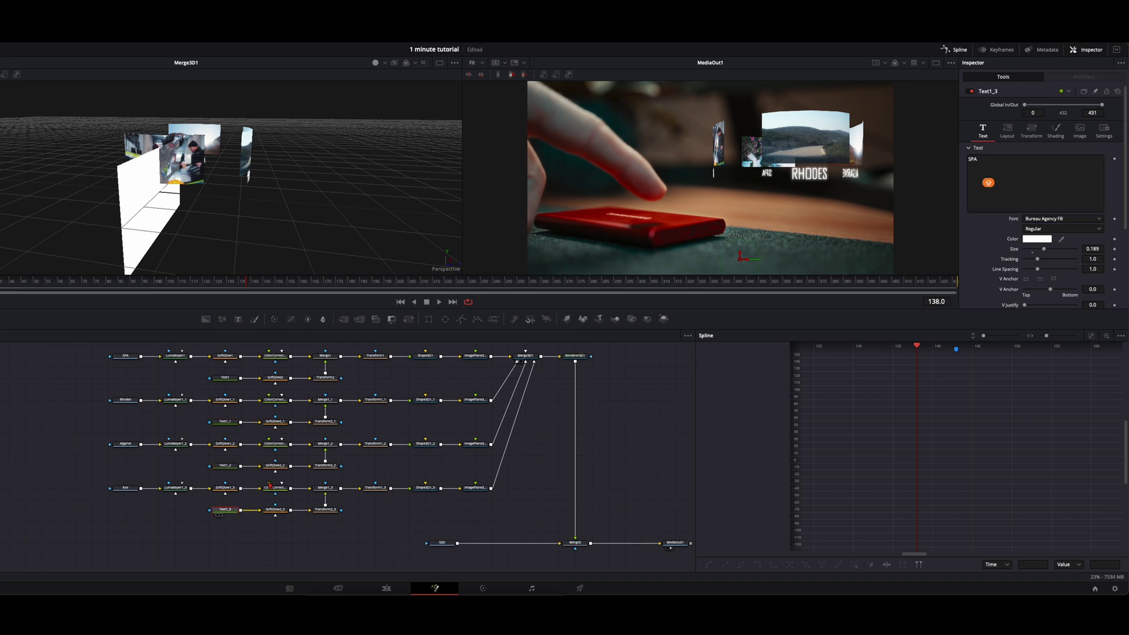
pyautogui.write('KOS')
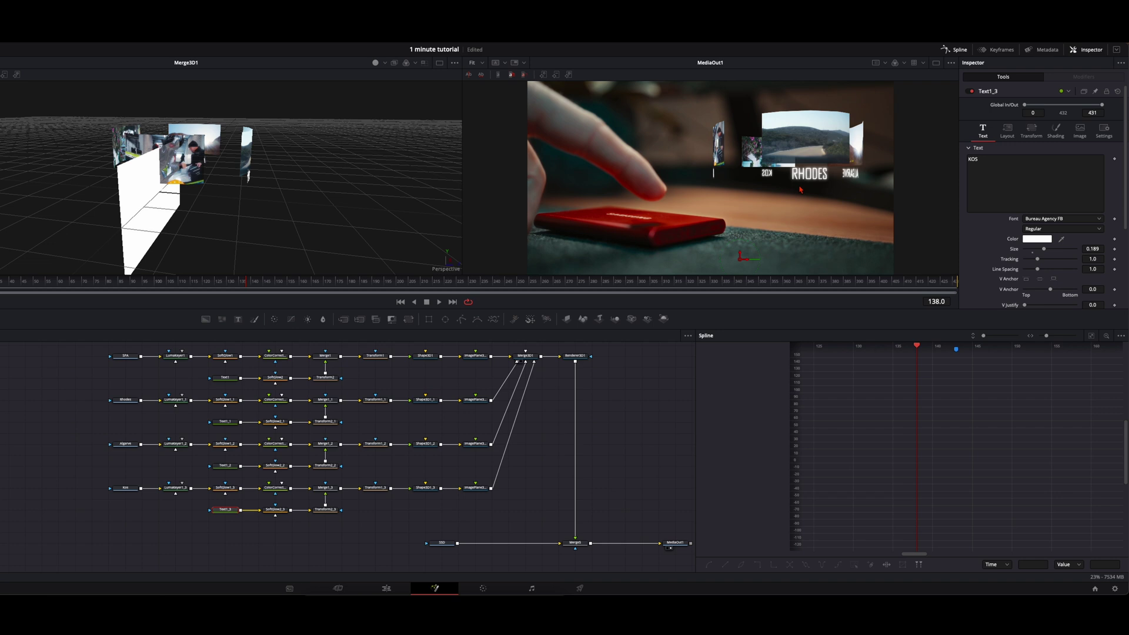
pyautogui.click(592, 374)
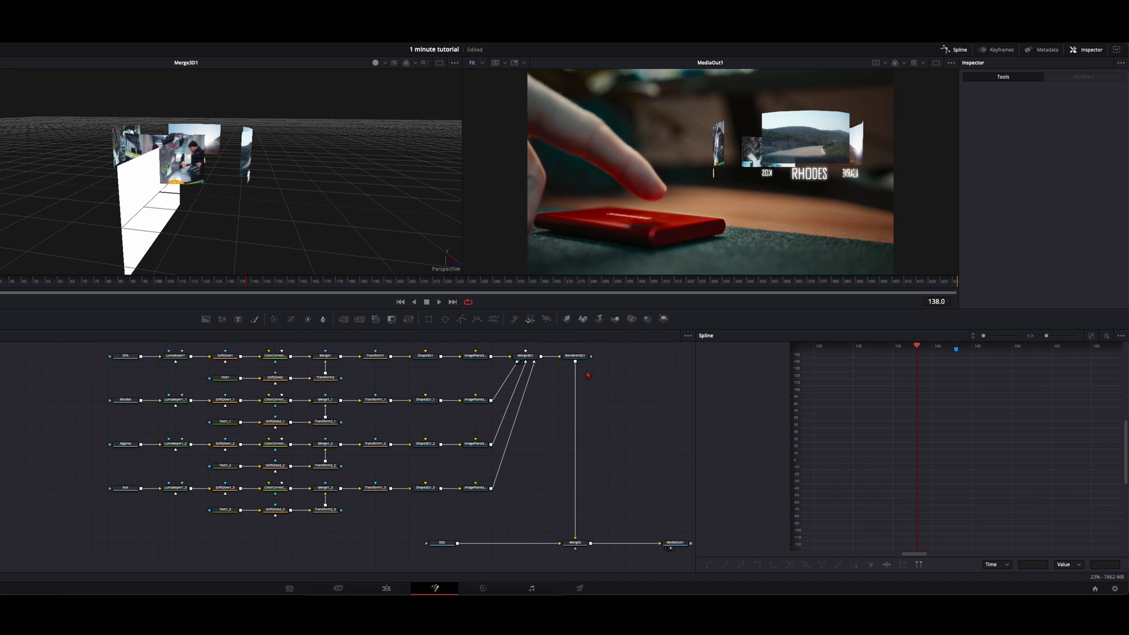
# - Insert a Shape 3D and a Transform 3D node between Merge3D1 and the Renderer 3D
pyautogui.moveTo(575, 362); pyautogui.dragTo(527, 361)
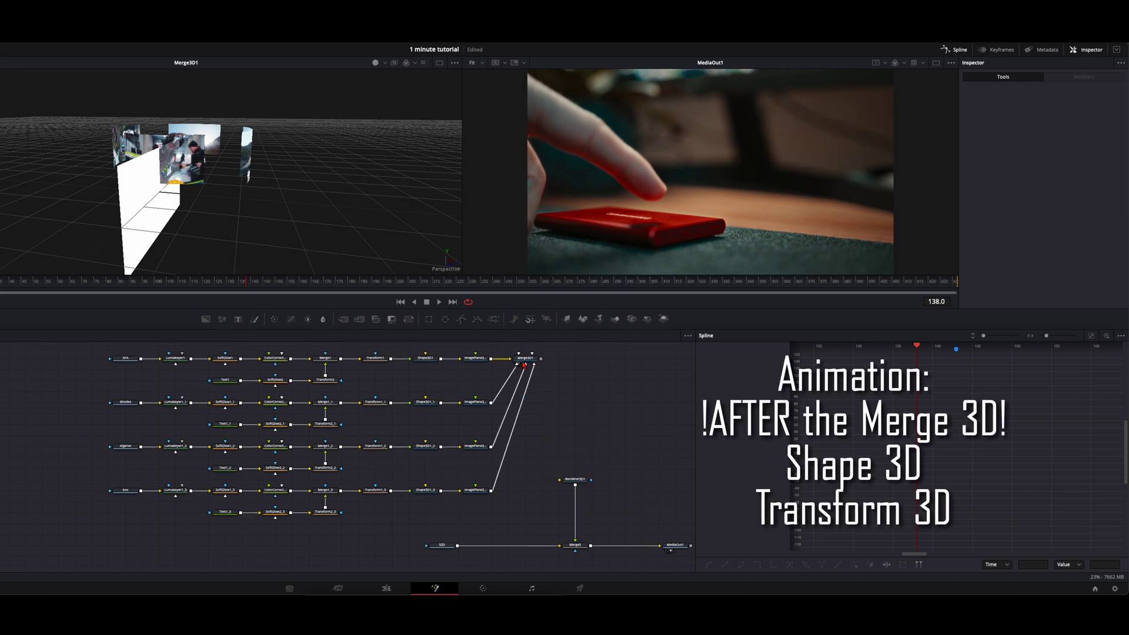
pyautogui.moveTo(582, 318); pyautogui.dragTo(566, 362)
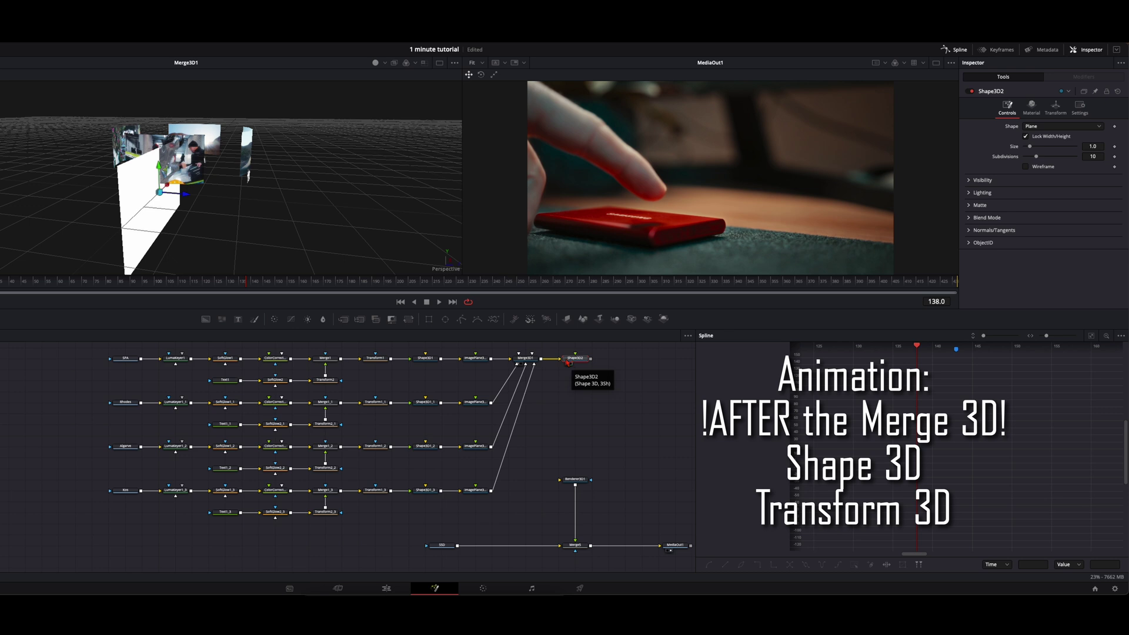
pyautogui.click(577, 359)
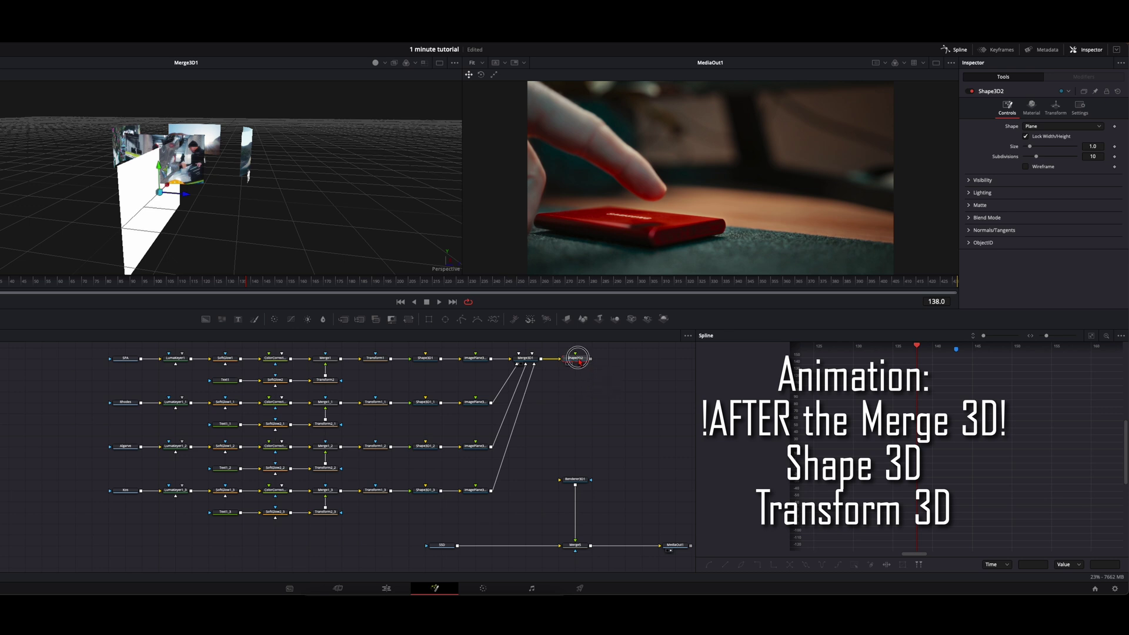
pyautogui.hotkey('shift', 'space')
pyautogui.write('tra')
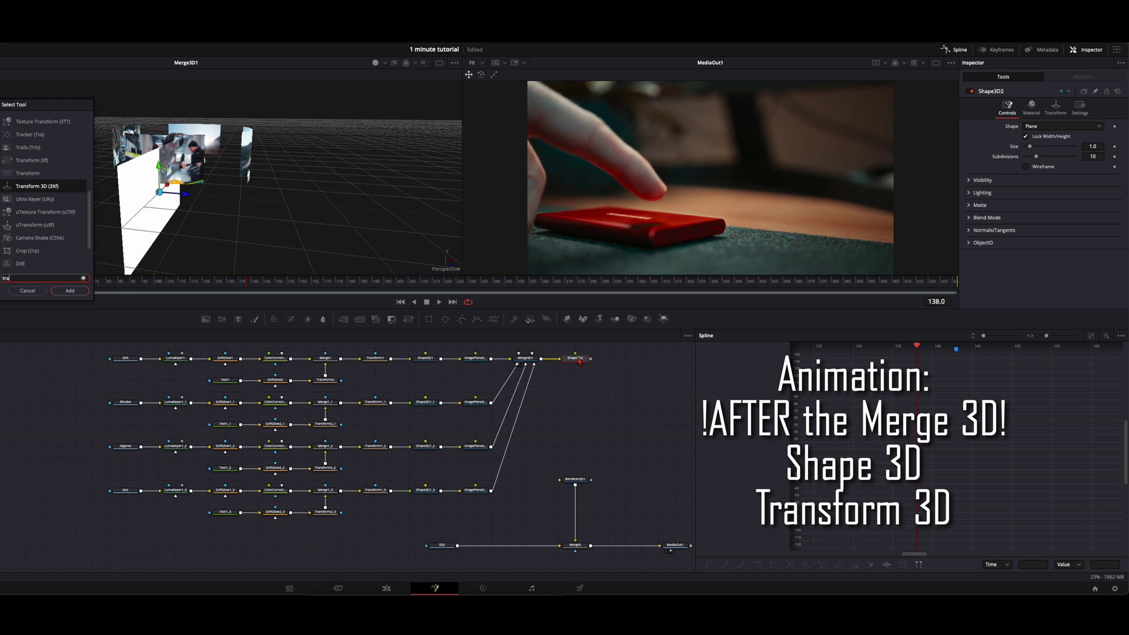
pyautogui.press('Return')
pyautogui.moveTo(610, 361); pyautogui.dragTo(576, 481)
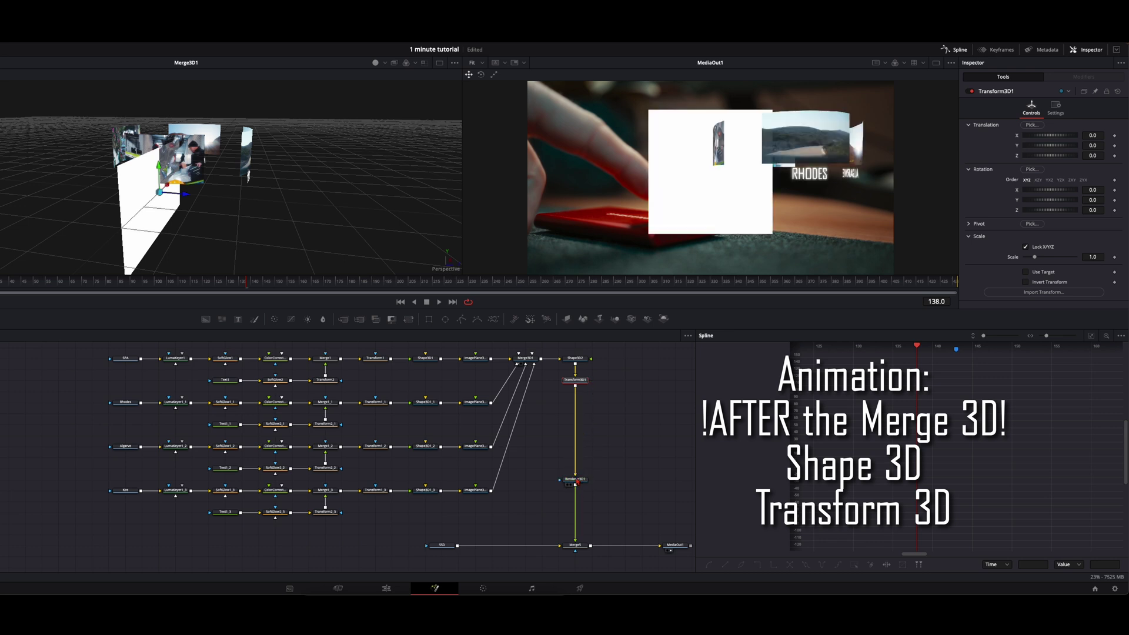
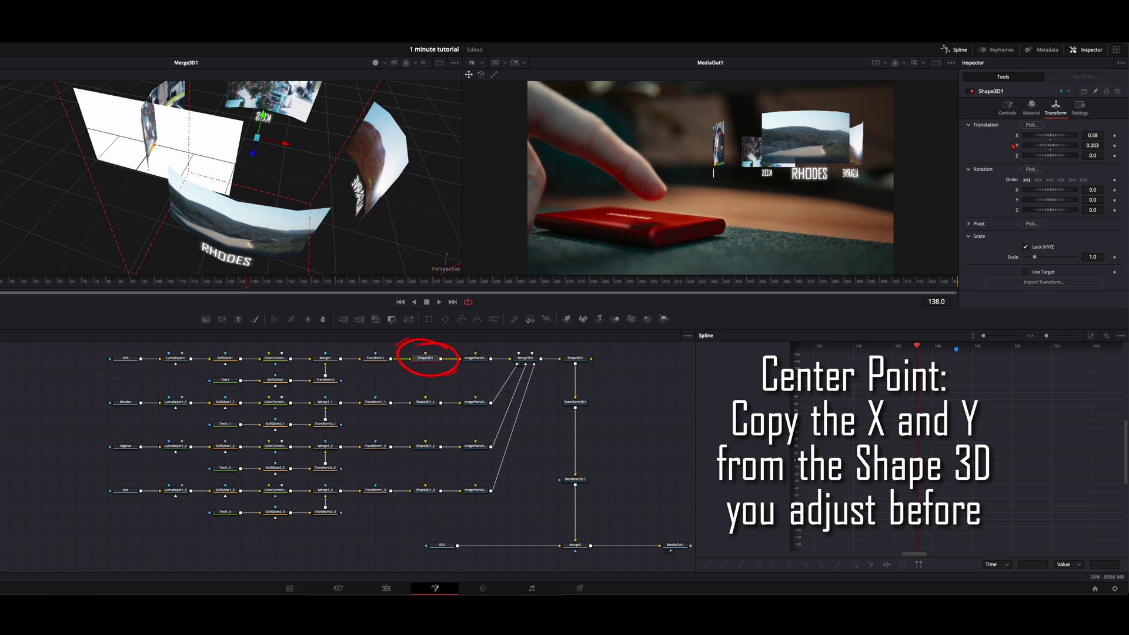
# - Copy the X translation of Shape3D1, 0.58, into the X pivot of Shape3D2
pyautogui.click(1093, 136)
pyautogui.click(576, 359)
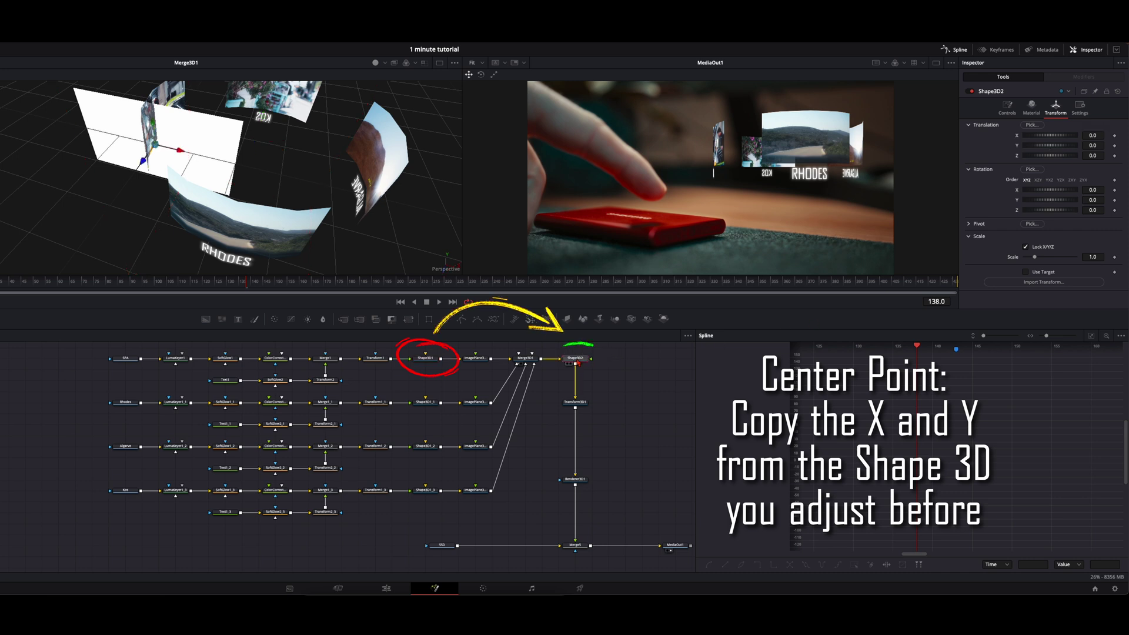
pyautogui.click(970, 225)
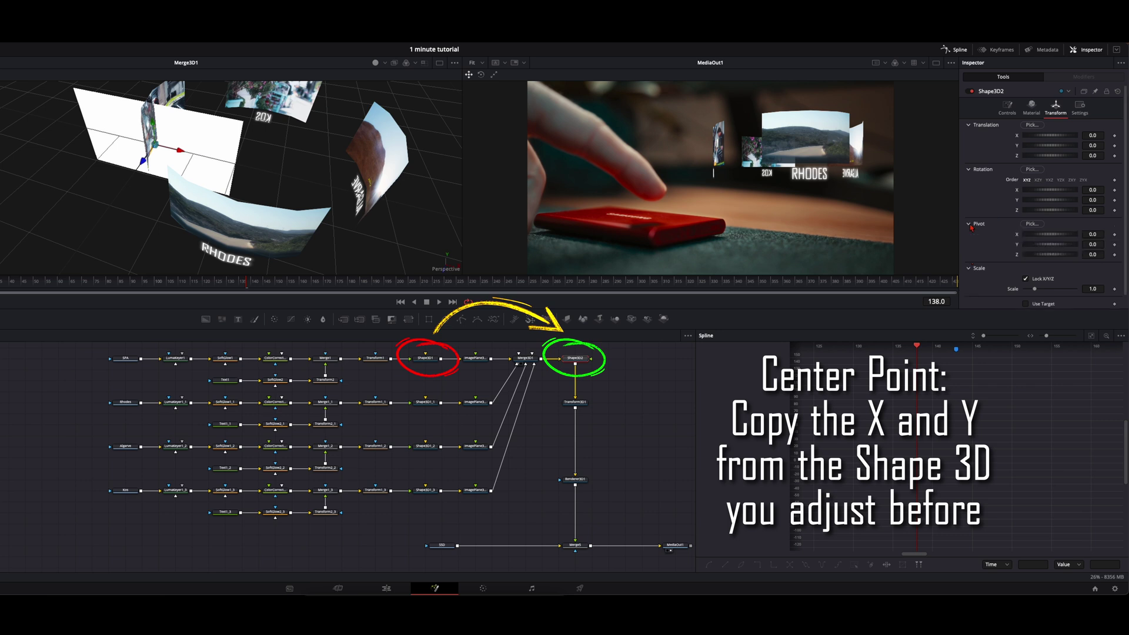
pyautogui.click(1091, 235)
pyautogui.write('0.58')
pyautogui.press('Tab')
# - Copy the Y translation of Shape3D1, 0.203, into the Y pivot of Shape3D2
pyautogui.click(426, 358)
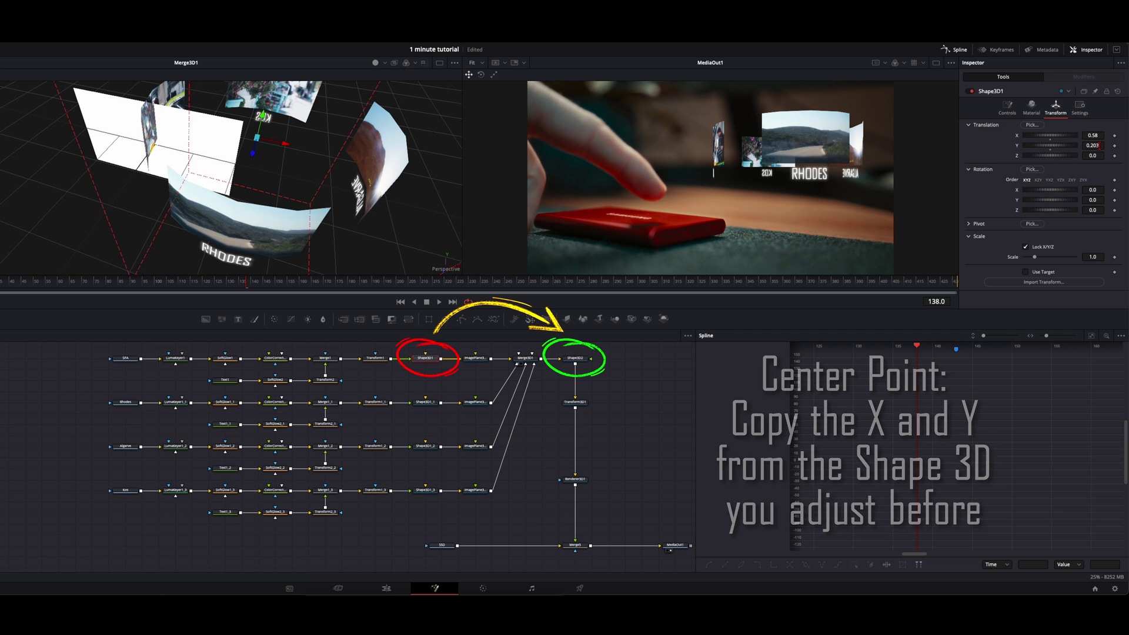
pyautogui.click(1094, 146)
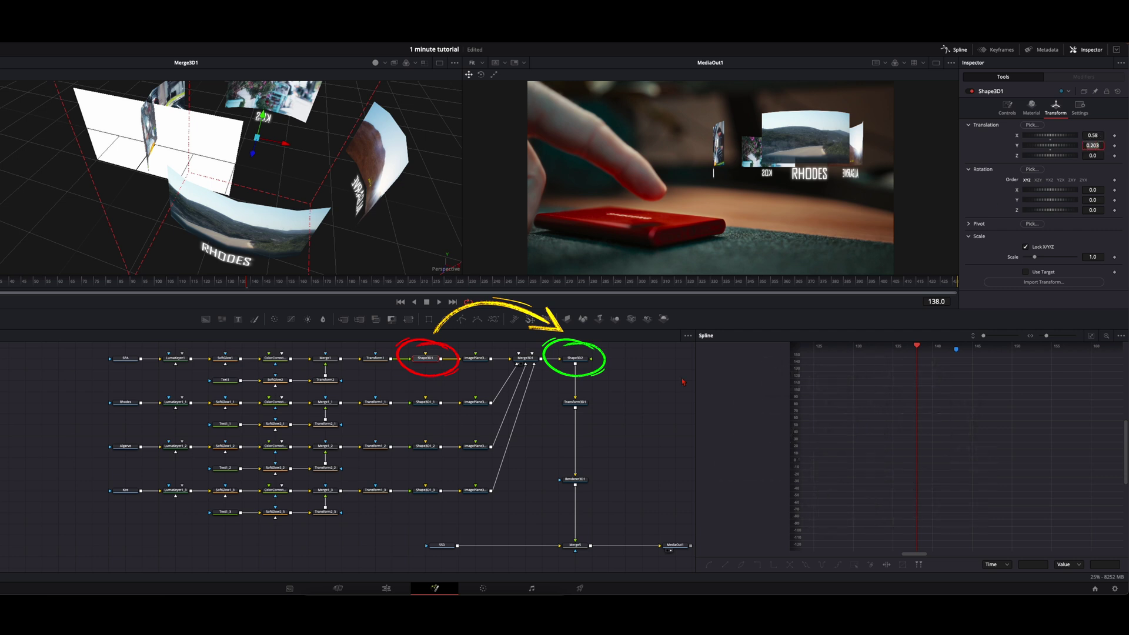
pyautogui.click(571, 362)
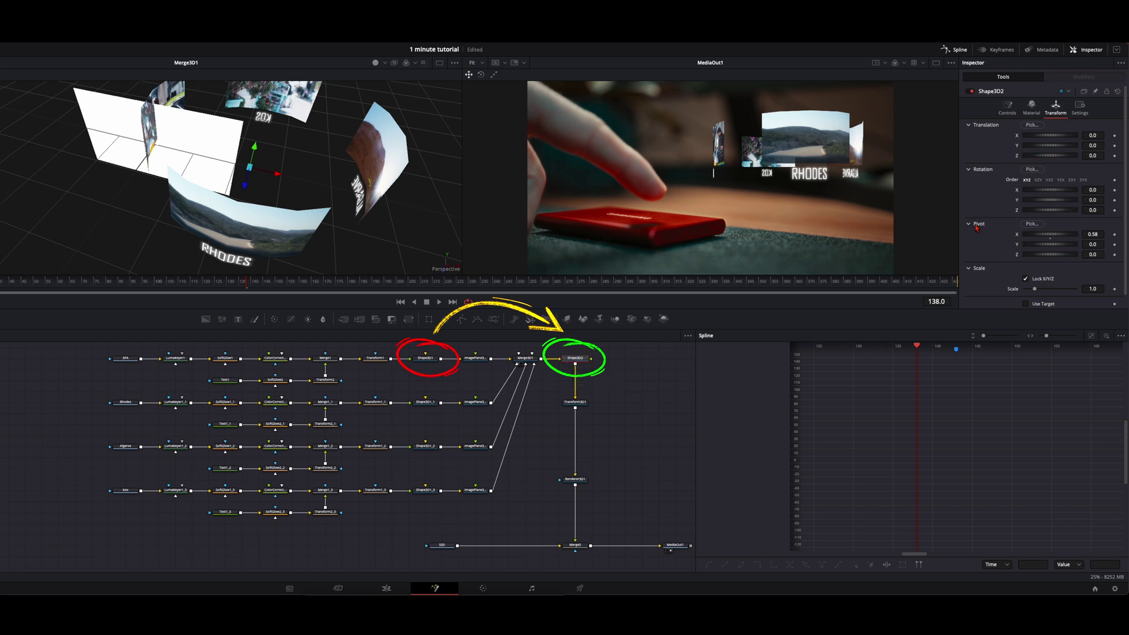
pyautogui.click(1092, 244)
pyautogui.write('0.233')
pyautogui.press('Tab')
pyautogui.click(422, 361)
pyautogui.click(564, 360)
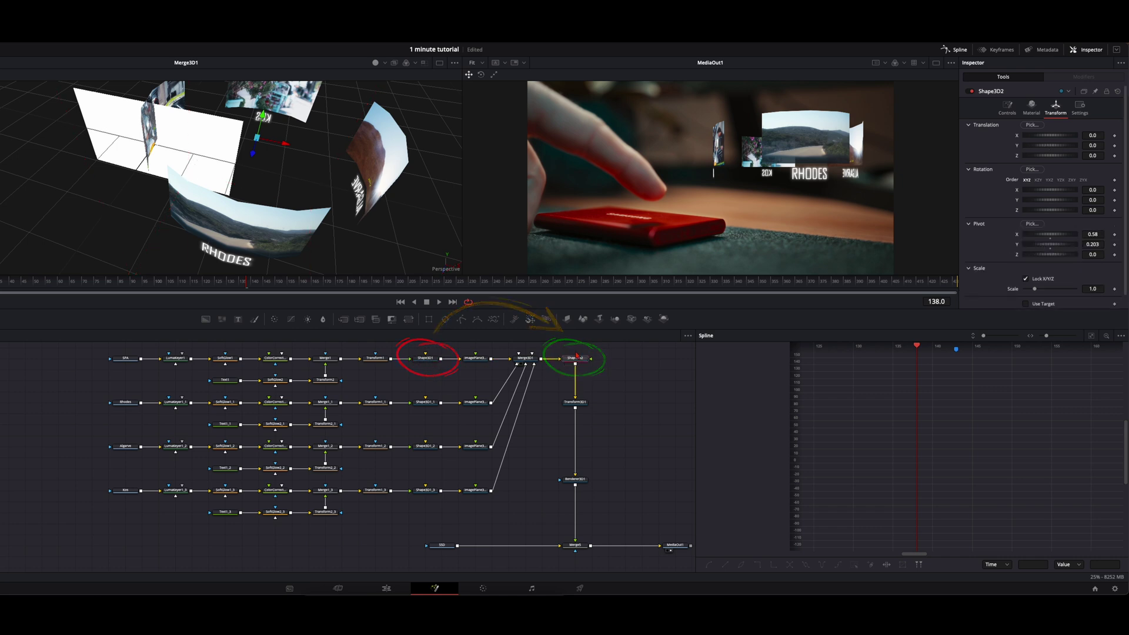
pyautogui.click(969, 225)
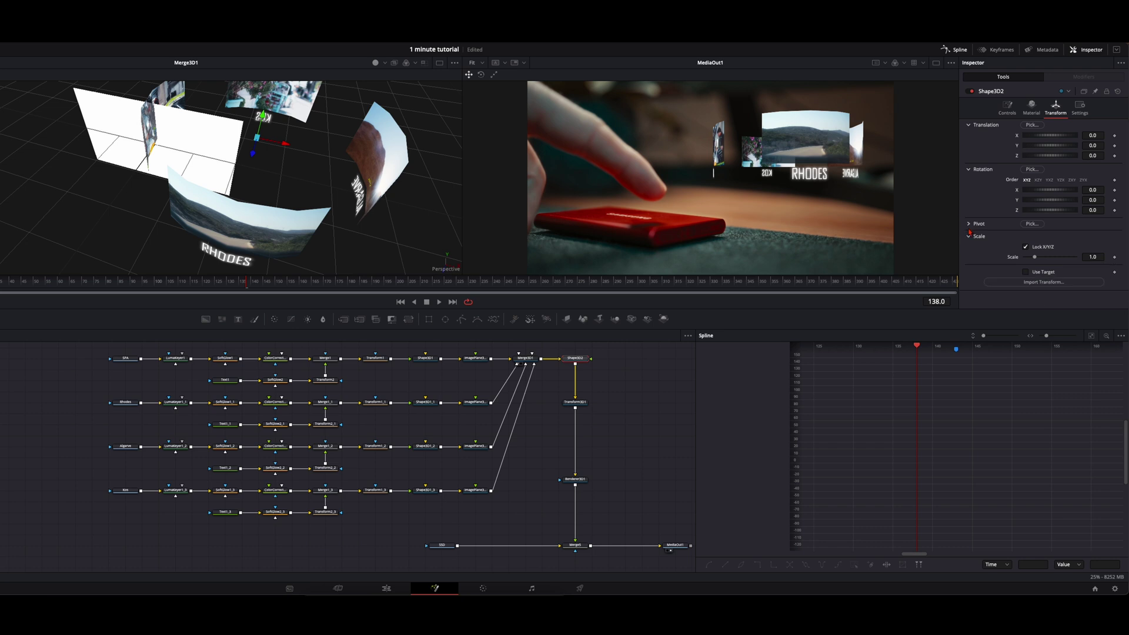
# - Test the Y rotation of Shape3D2 about its pivot and check the composite's first frame on the Edit page
pyautogui.moveTo(1042, 204); pyautogui.dragTo(1088, 207)
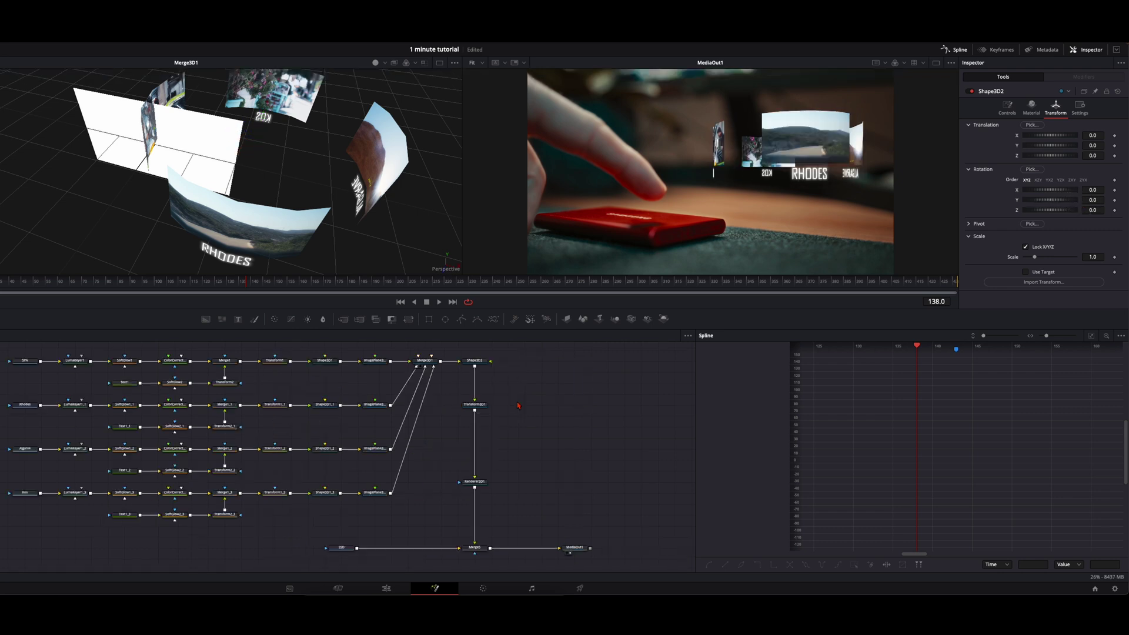
pyautogui.press('Home')
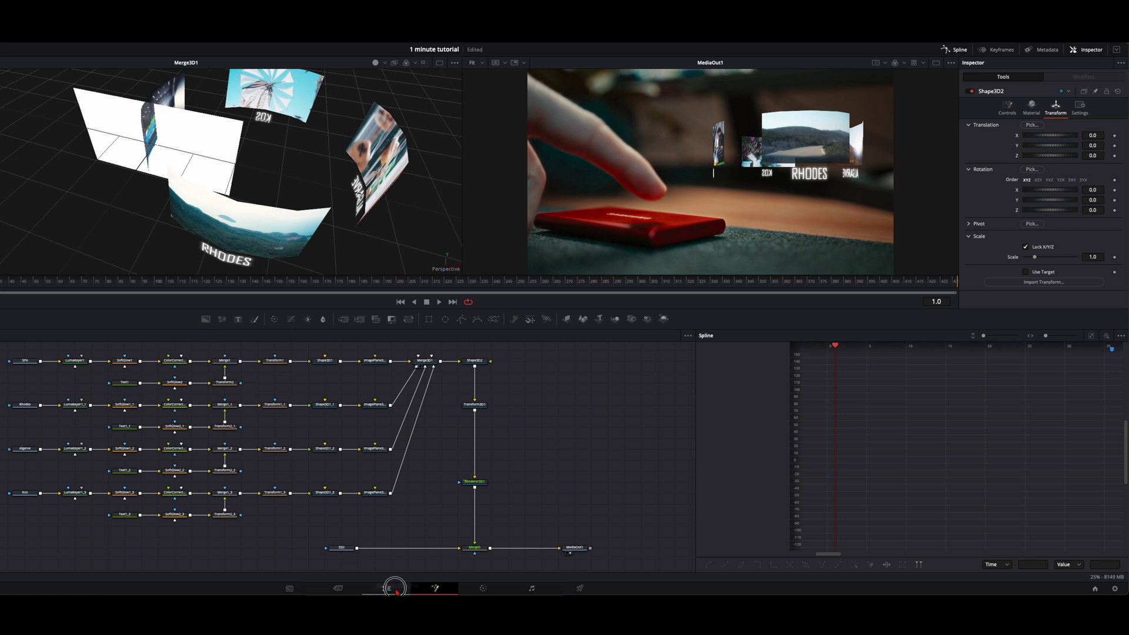
pyautogui.click(387, 587)
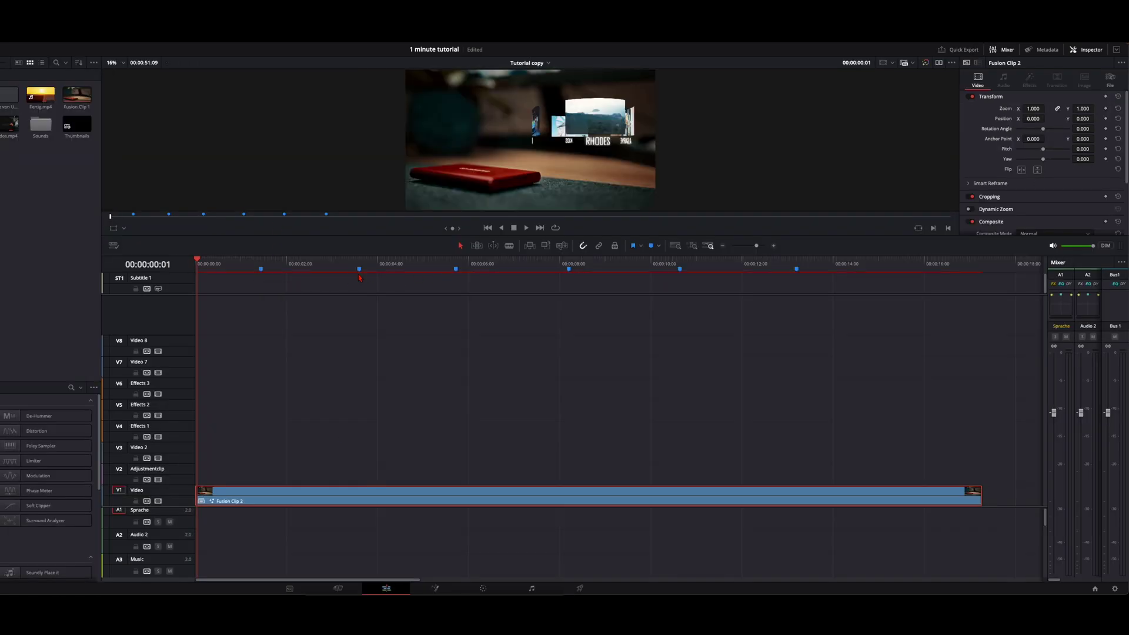
pyautogui.hotkey('shift', '5')
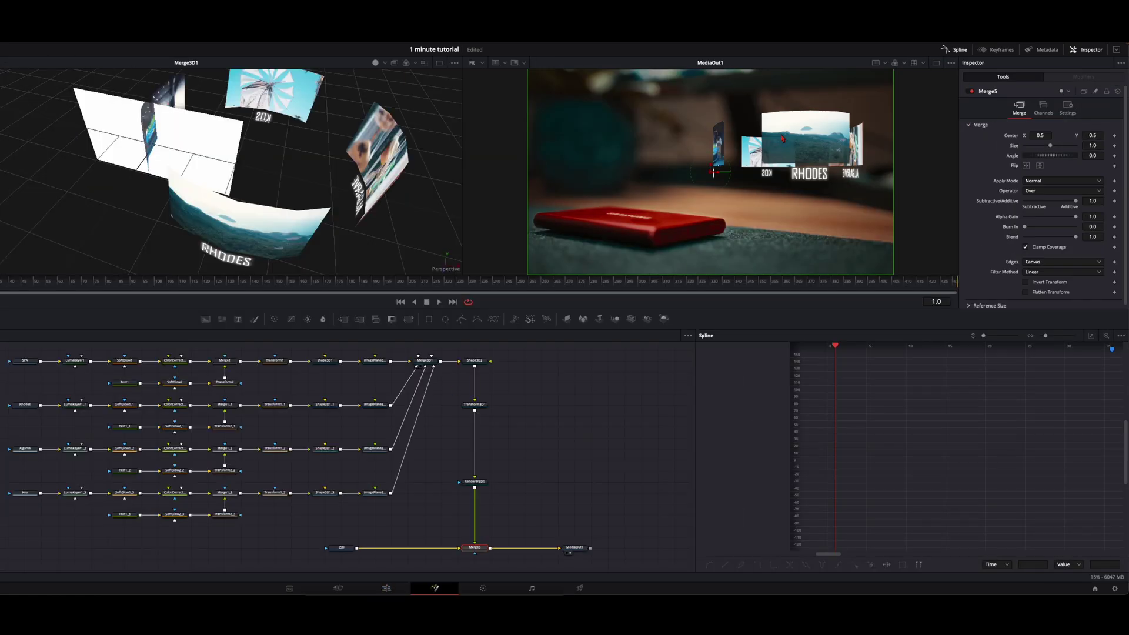
pyautogui.click(955, 52)
pyautogui.click(957, 50)
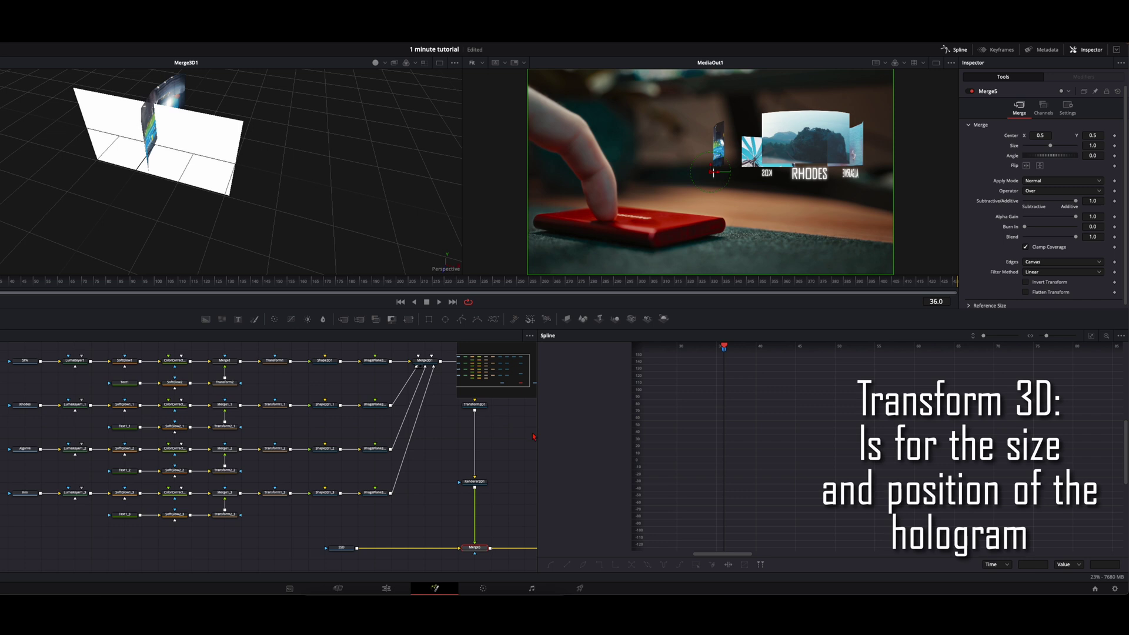
# - Keyframe the X and Y translation and the scale of Transform3D1 at frames 36 and 46
pyautogui.click(476, 405)
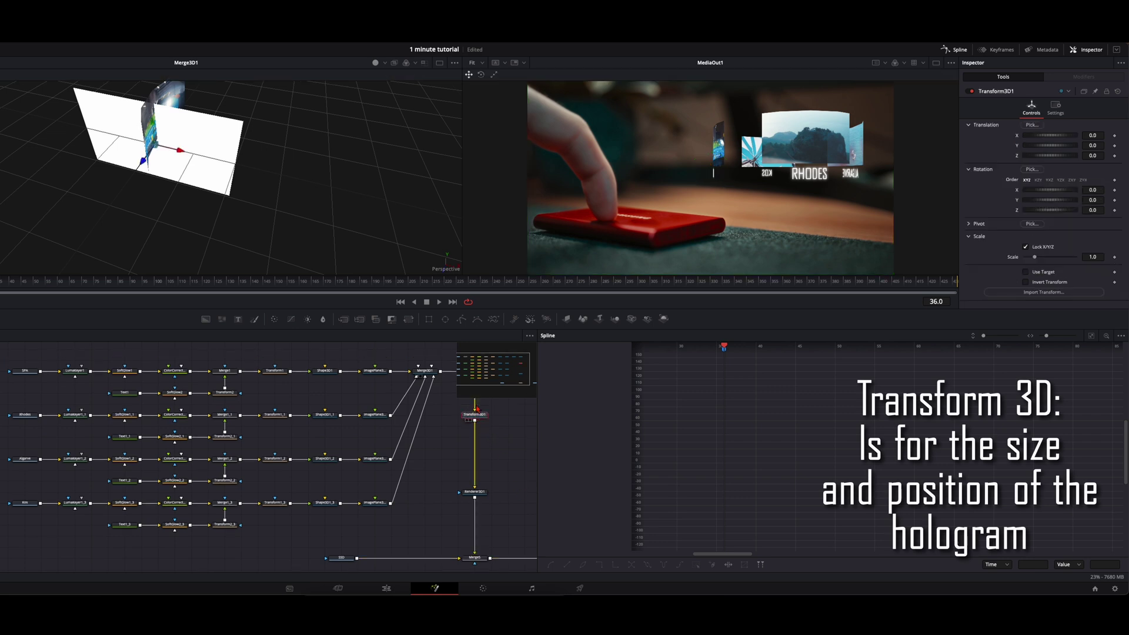
pyautogui.press('Left')
pyautogui.press('Right')
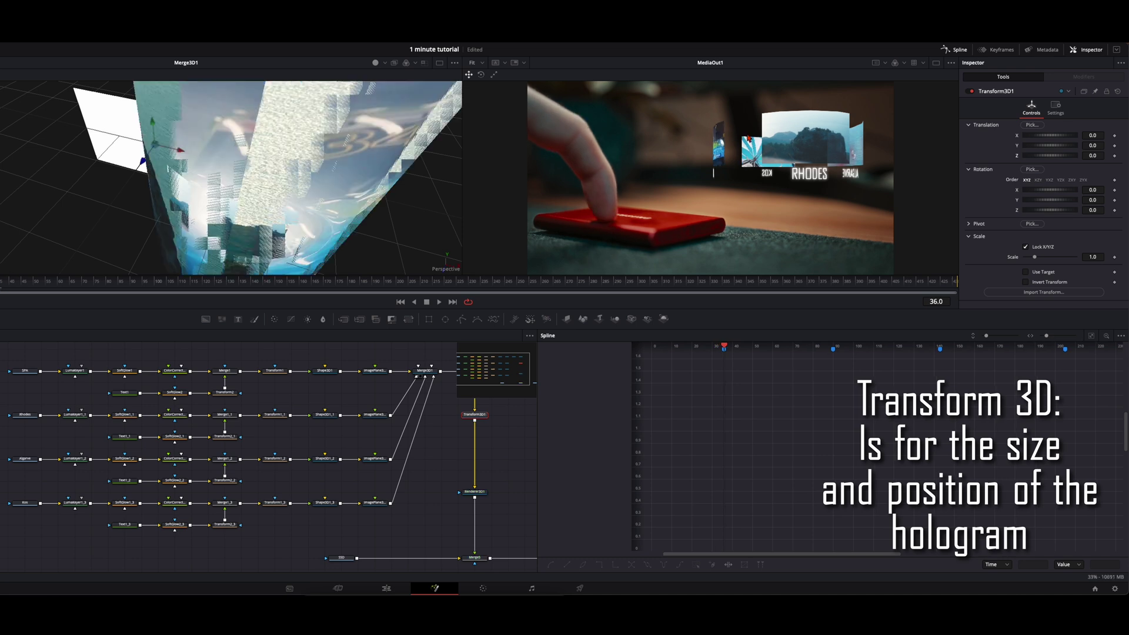
pyautogui.click(1114, 135)
pyautogui.click(1115, 145)
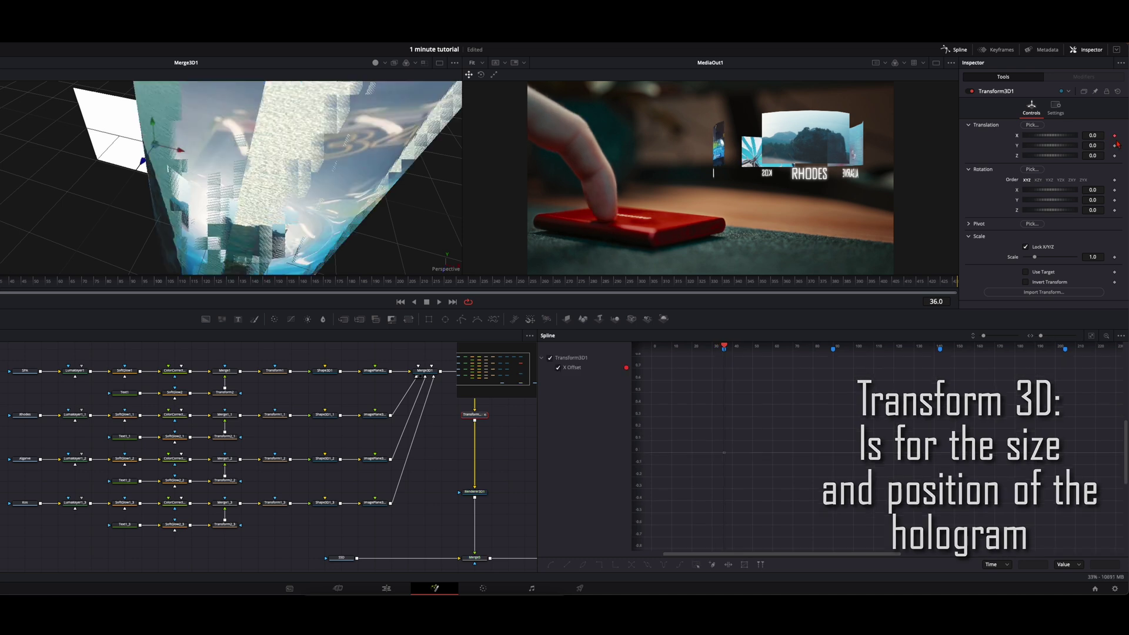
pyautogui.click(1114, 257)
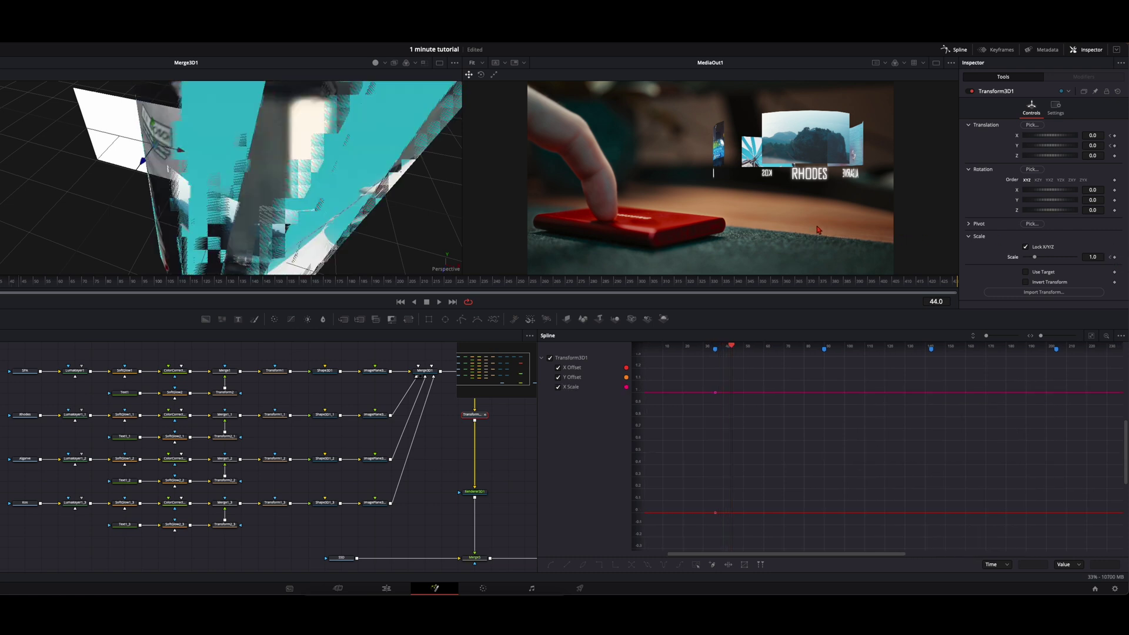
pyautogui.click(1115, 257)
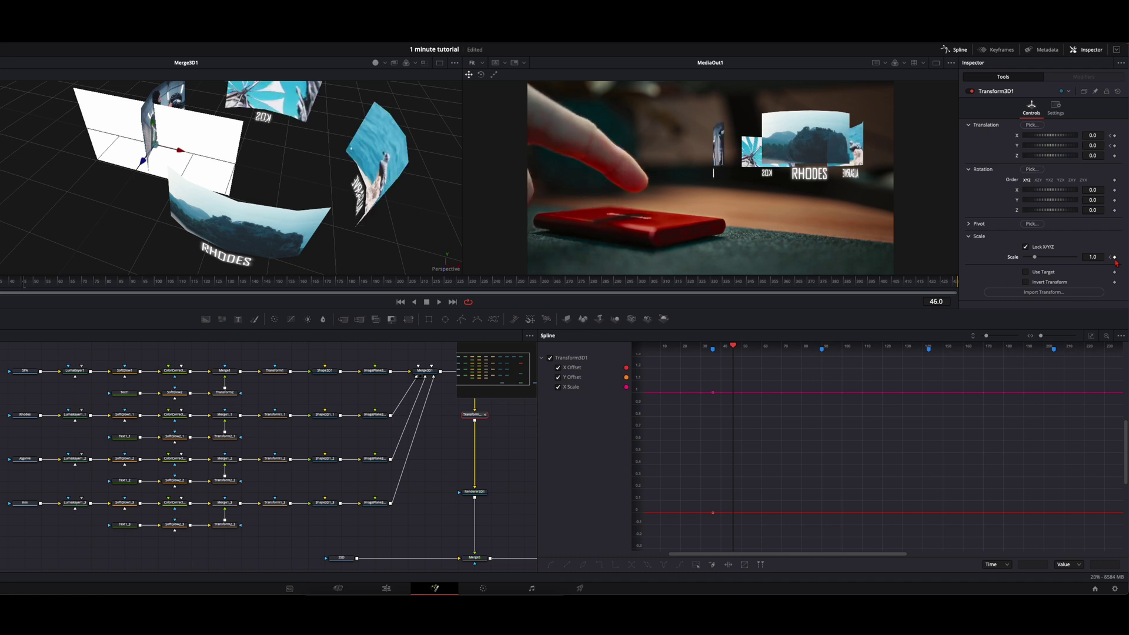
pyautogui.click(1114, 146)
# - At frame 36, set Transform3D1's scale to 0.109 and translation to X -0.32, Y -0.4, and step through the animation
pyautogui.hotkey('shift', 'Left')
pyautogui.hotkey('shift', 'Left')
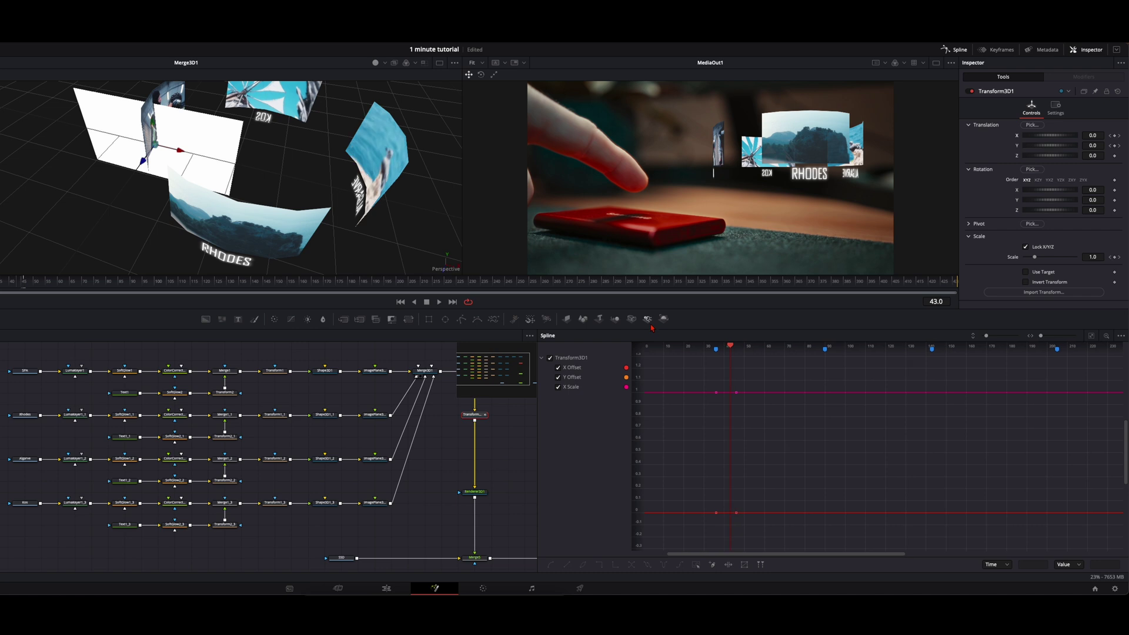
pyautogui.moveTo(1034, 257); pyautogui.dragTo(1028, 260)
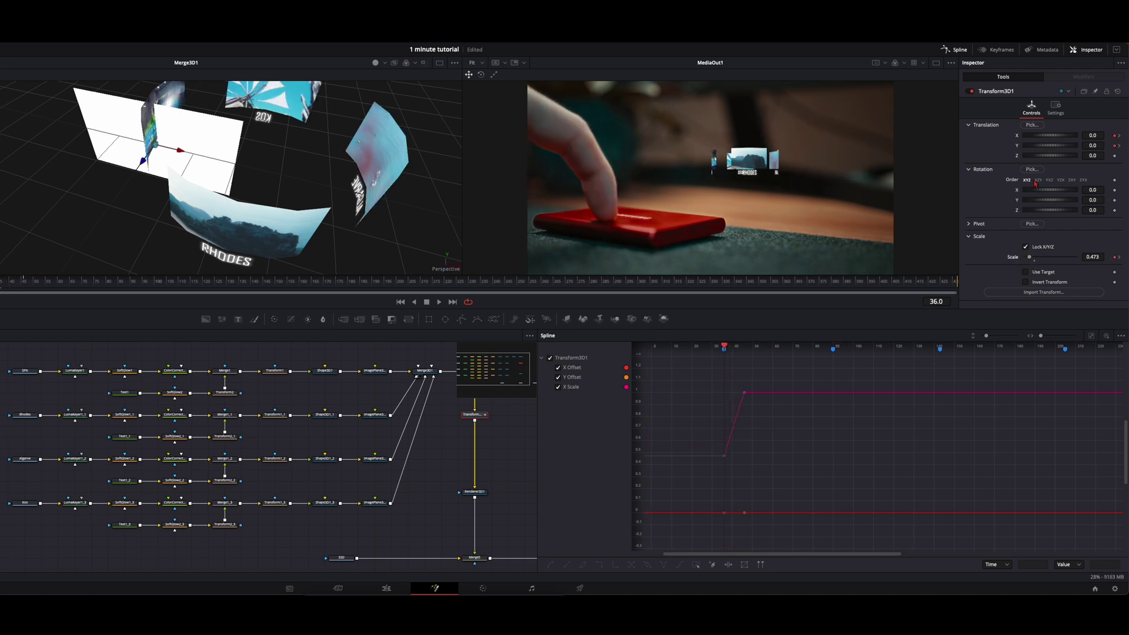
pyautogui.moveTo(1049, 152)
pyautogui.mouseDown()
pyautogui.moveTo(1023, 150)
pyautogui.moveTo(1050, 140)
pyautogui.mouseUp()
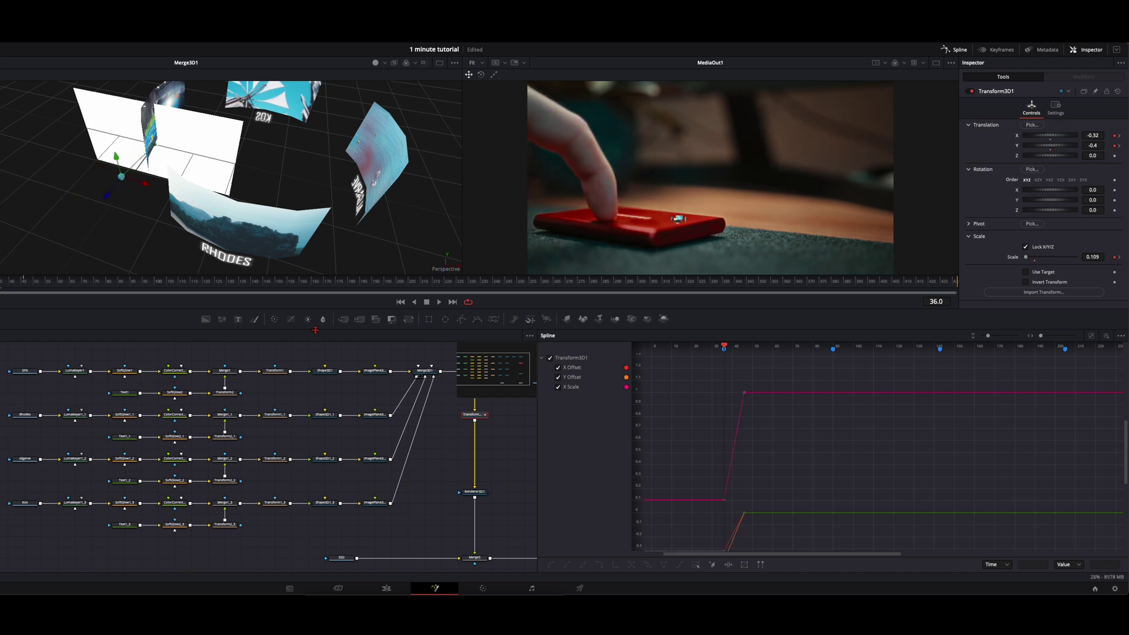
pyautogui.press('Right')
pyautogui.press('Right')
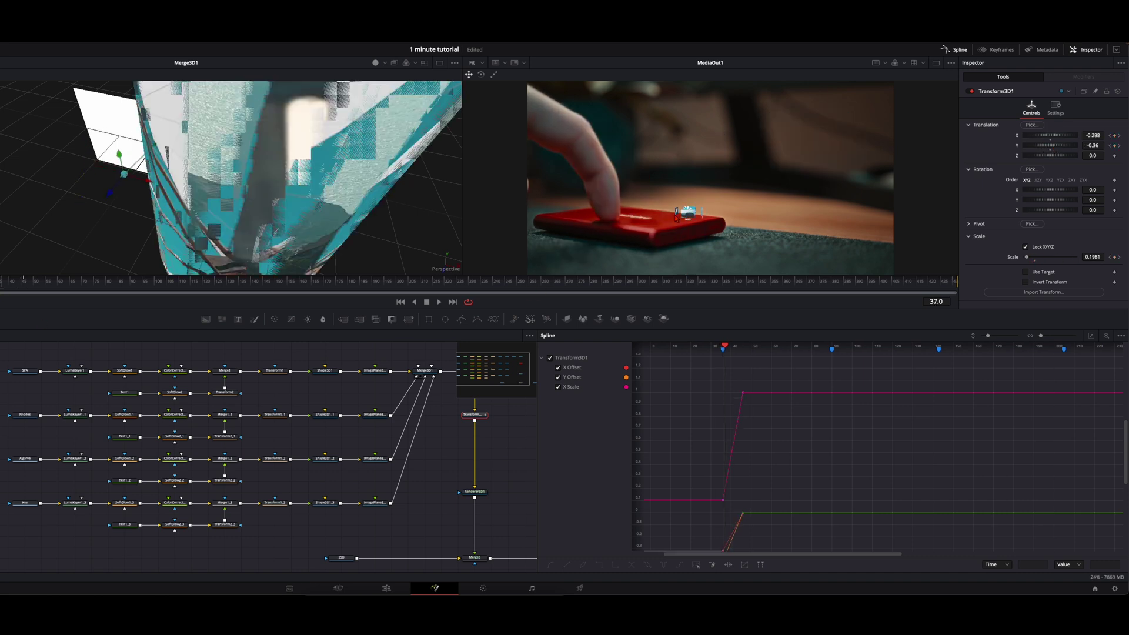
pyautogui.press('Right')
pyautogui.press('Right')
pyautogui.press('Right')
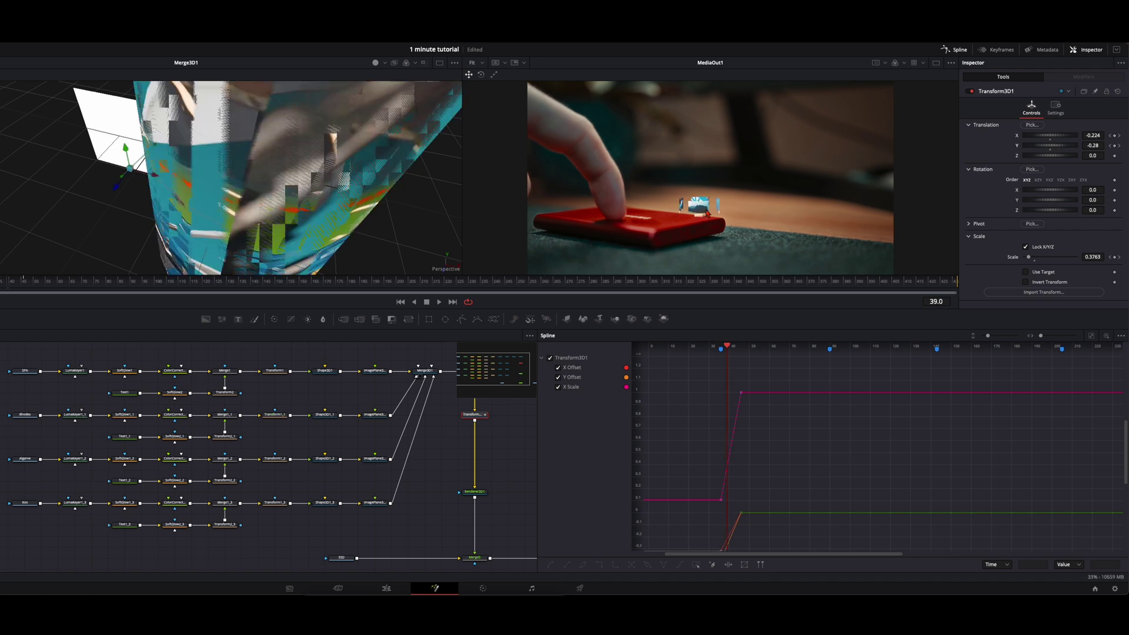
# - Step through the hologram's growth animation up to frame 46 and show the SSD node in the first viewer
pyautogui.press('Right')
pyautogui.press('Right')
pyautogui.press('Right')
pyautogui.press('Right')
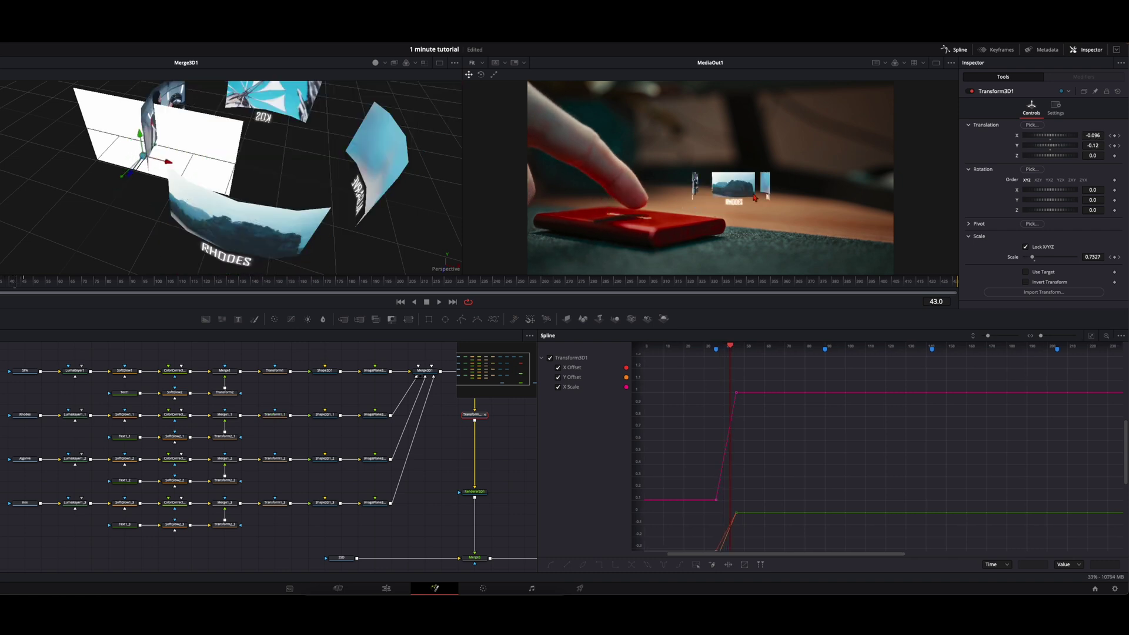
pyautogui.press('1')
pyautogui.press('Right')
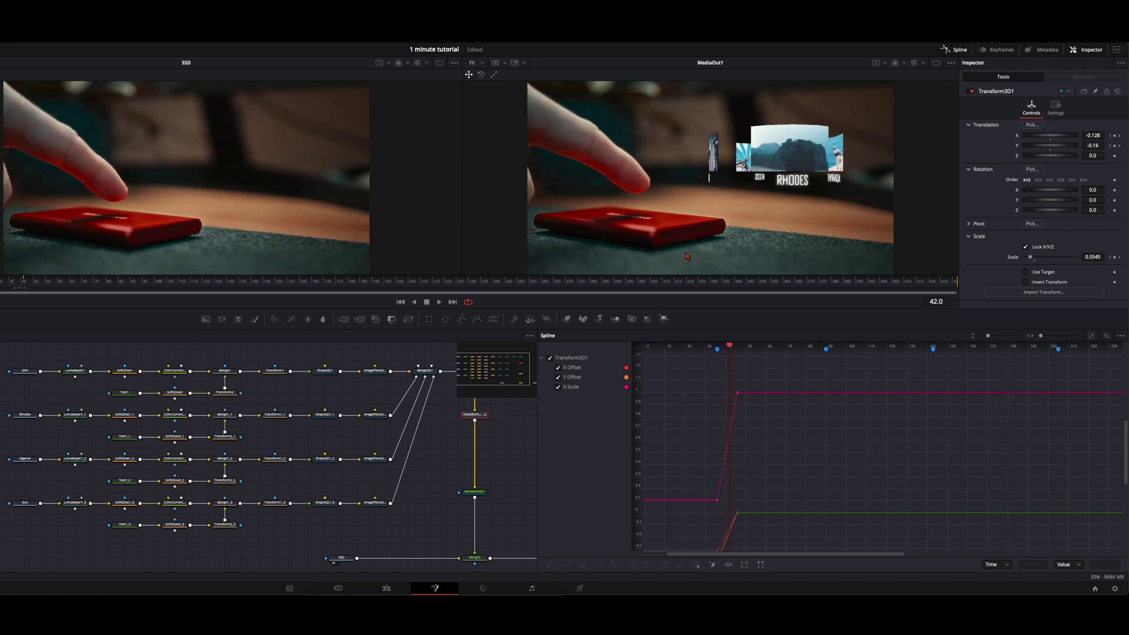
pyautogui.click(72, 287)
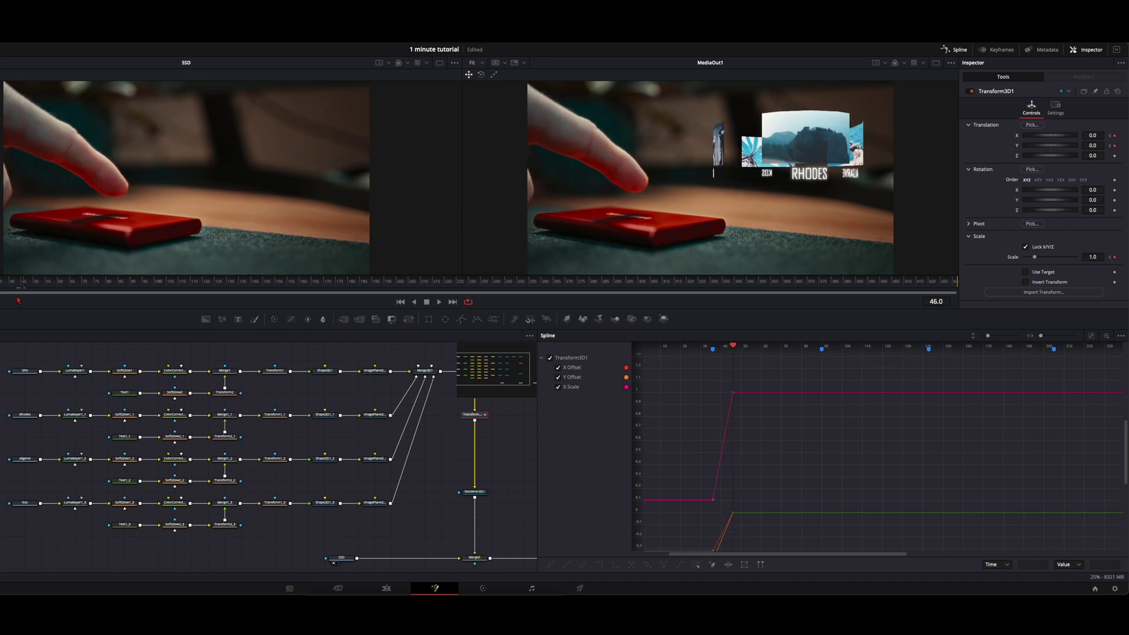
# - Move the last finger-touch marker to frame 335 and save the project
pyautogui.moveTo(72, 287); pyautogui.dragTo(713, 285)
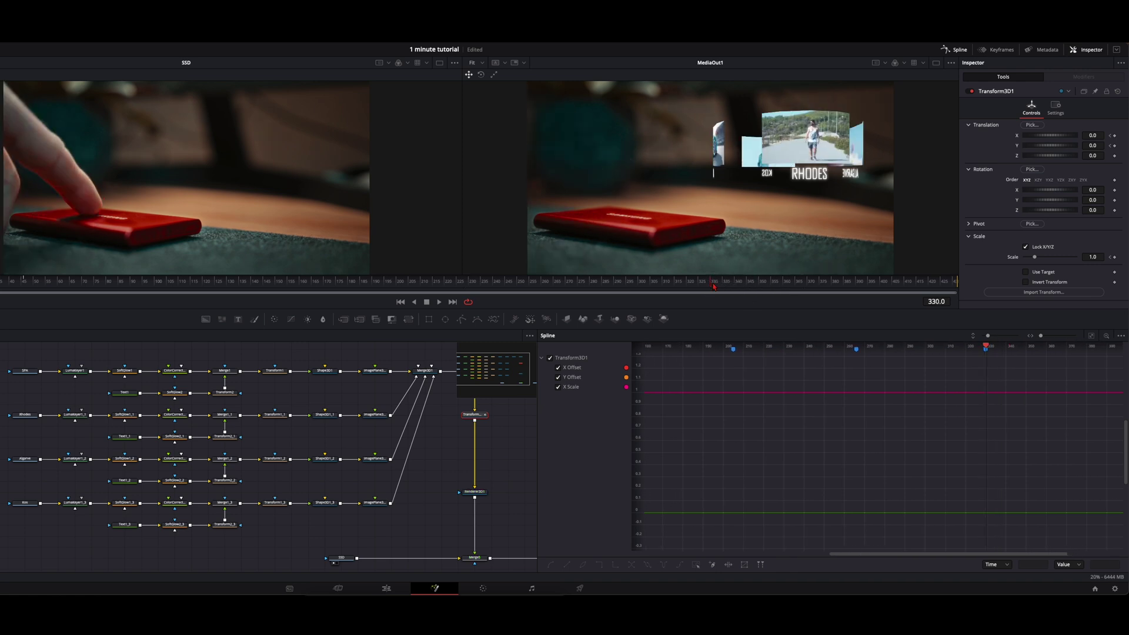
pyautogui.press('Right')
pyautogui.press('Right')
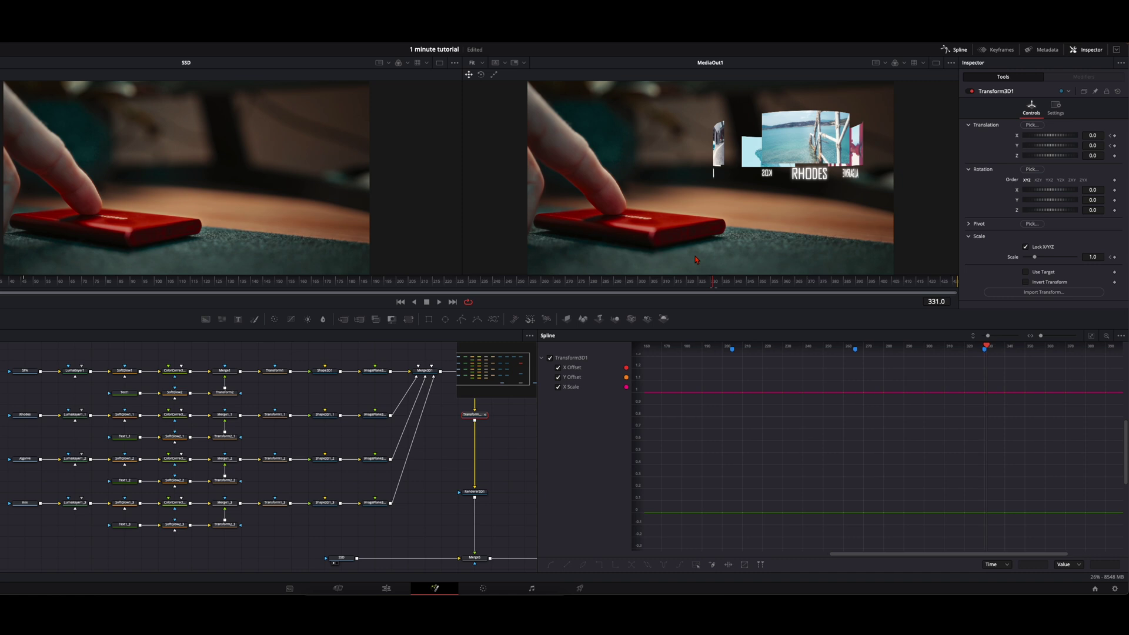
pyautogui.press('Right')
pyautogui.press('Right')
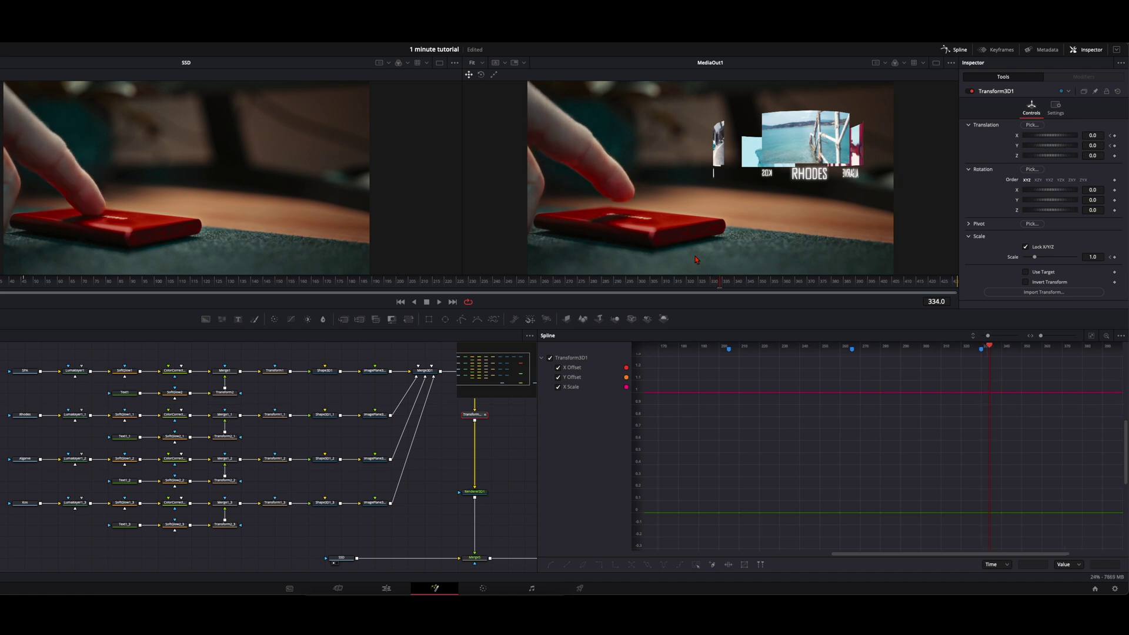
pyautogui.press('Right')
pyautogui.moveTo(978, 353); pyautogui.dragTo(988, 355)
pyautogui.hotkey('ctrl', 's')
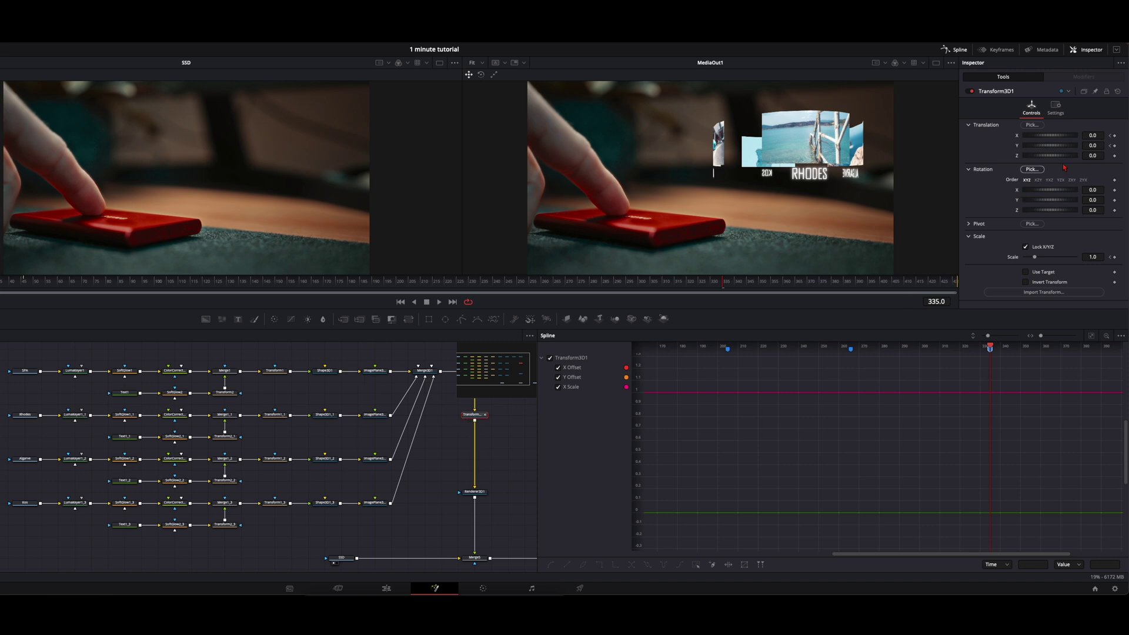
# - Keyframe Transform3D1's X and Y translation and scale at frame 335, and at frame 345 set X -0.563, Y 1.662 and scale 2.953
pyautogui.click(1114, 146)
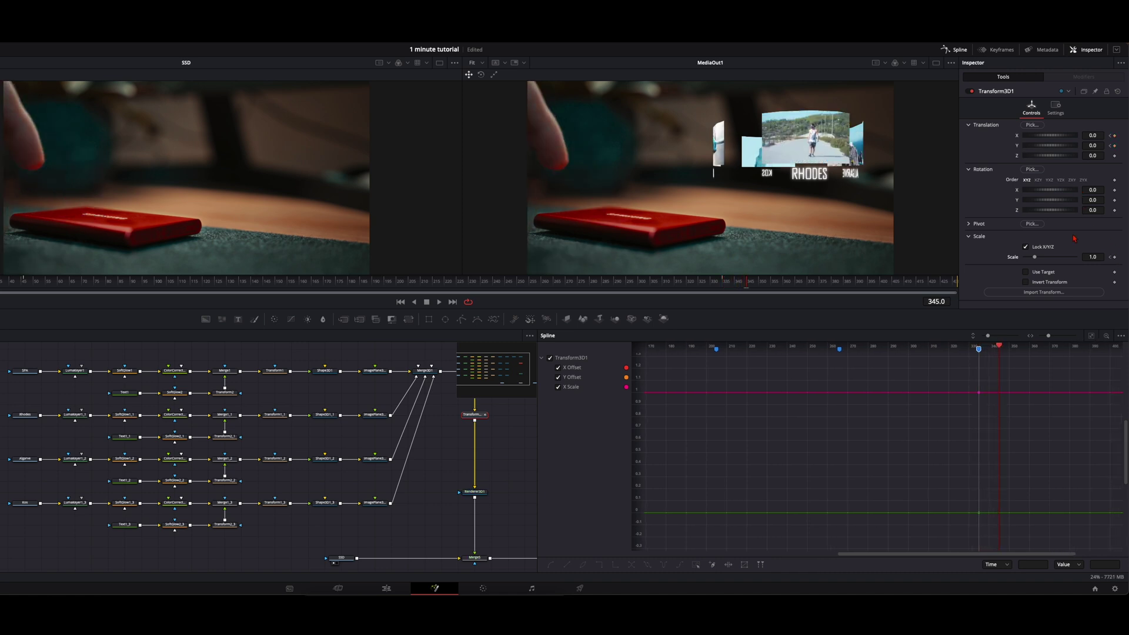
pyautogui.moveTo(1036, 260); pyautogui.dragTo(1054, 257)
pyautogui.moveTo(940, 144); pyautogui.dragTo(949, 125)
# - Step through the hologram's exit animation frame by frame, starting from frame 335
pyautogui.click(724, 286)
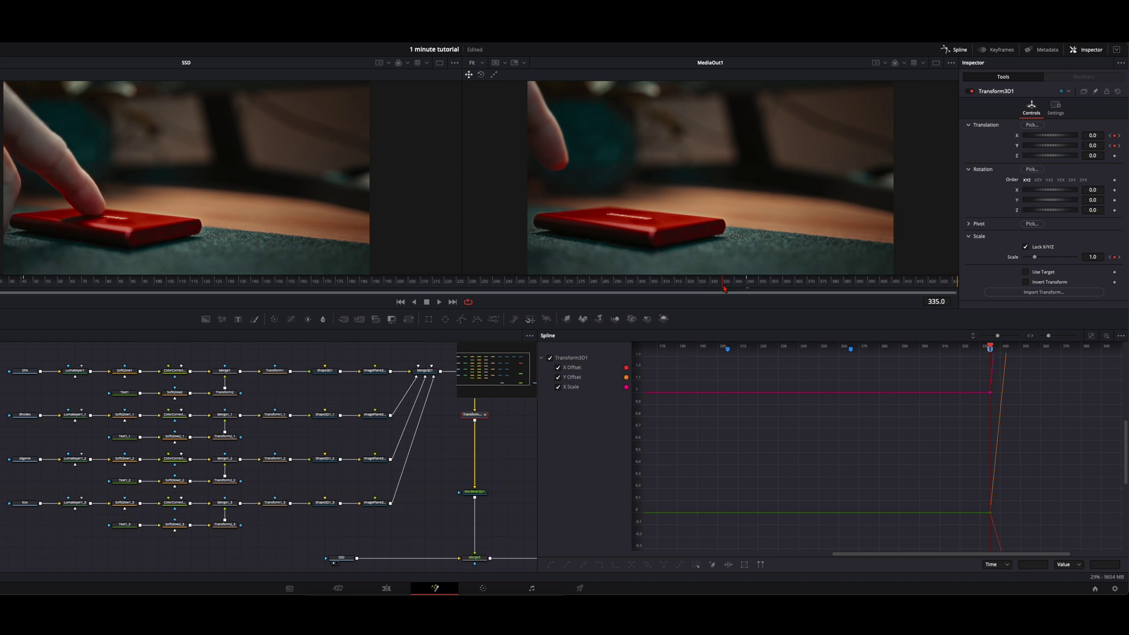
pyautogui.press('Right')
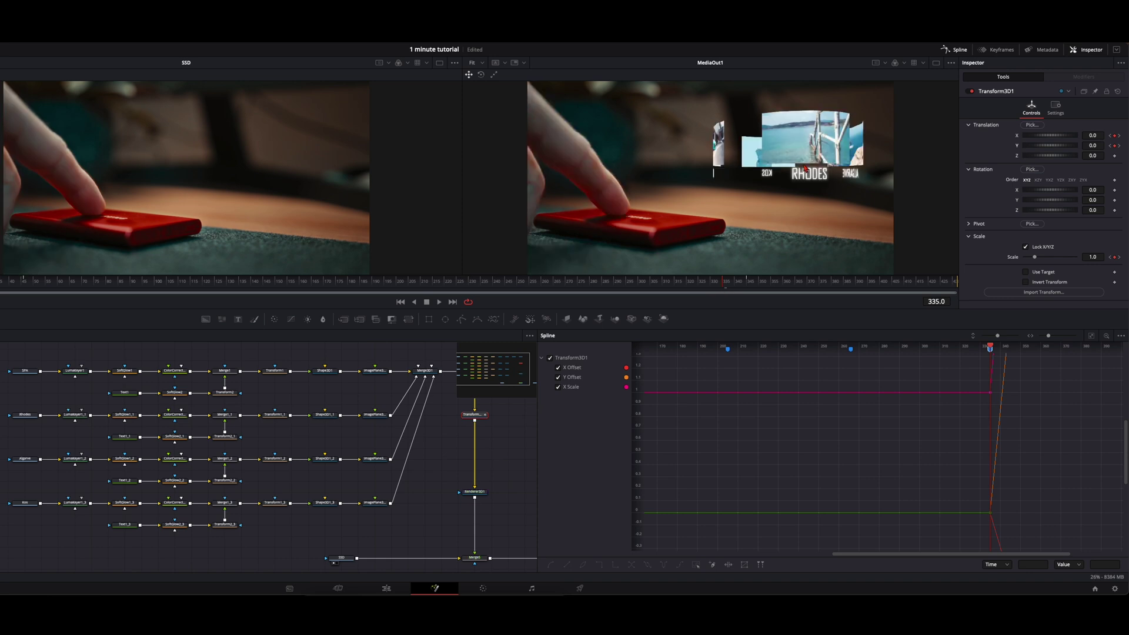
pyautogui.press('Right')
pyautogui.press('Right')
pyautogui.press('Right')
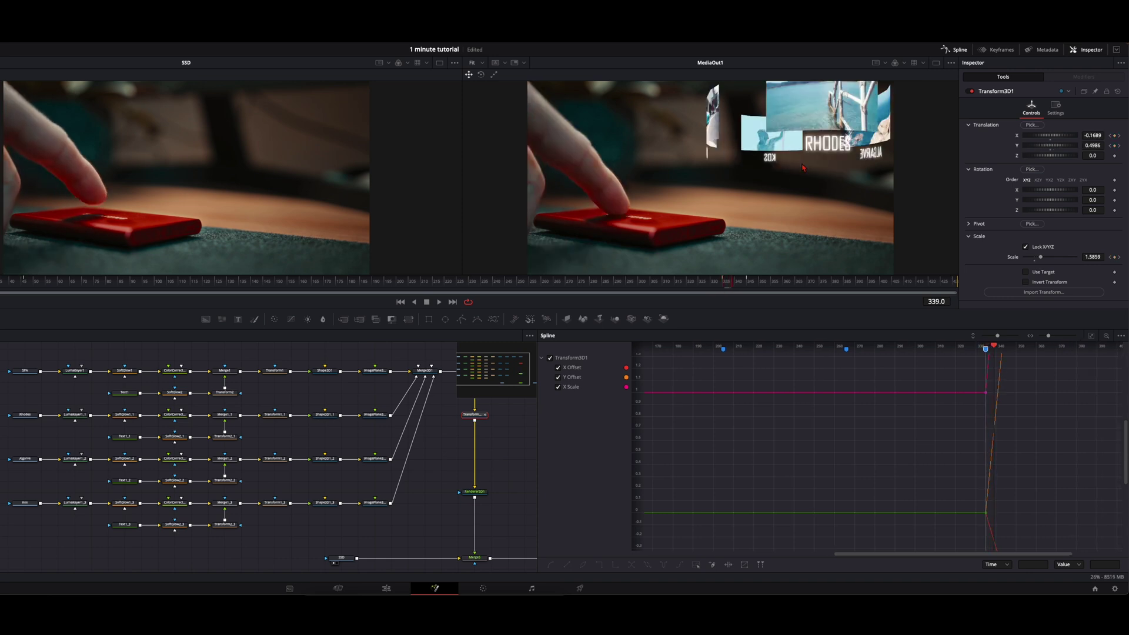
pyautogui.press('Right')
pyautogui.press('Right')
pyautogui.press('Right')
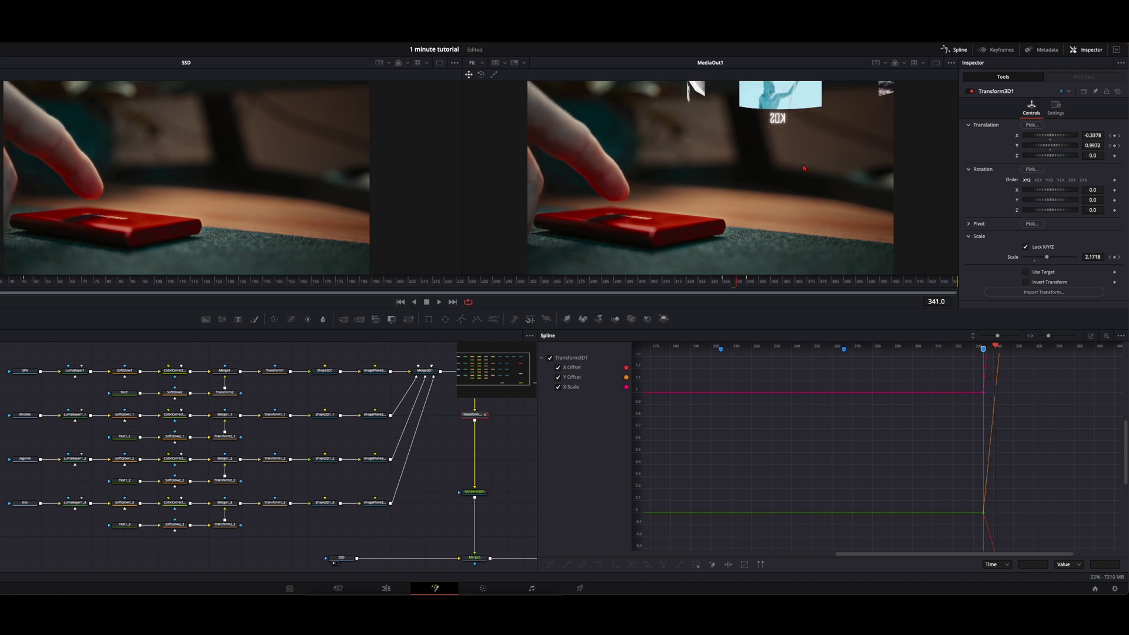
# - Fit all Transform3D1 curves in the spline view and flatten every keyframe for eased motion
pyautogui.hotkey('ctrl', 'a')
pyautogui.press('f')
pyautogui.click(1089, 346)
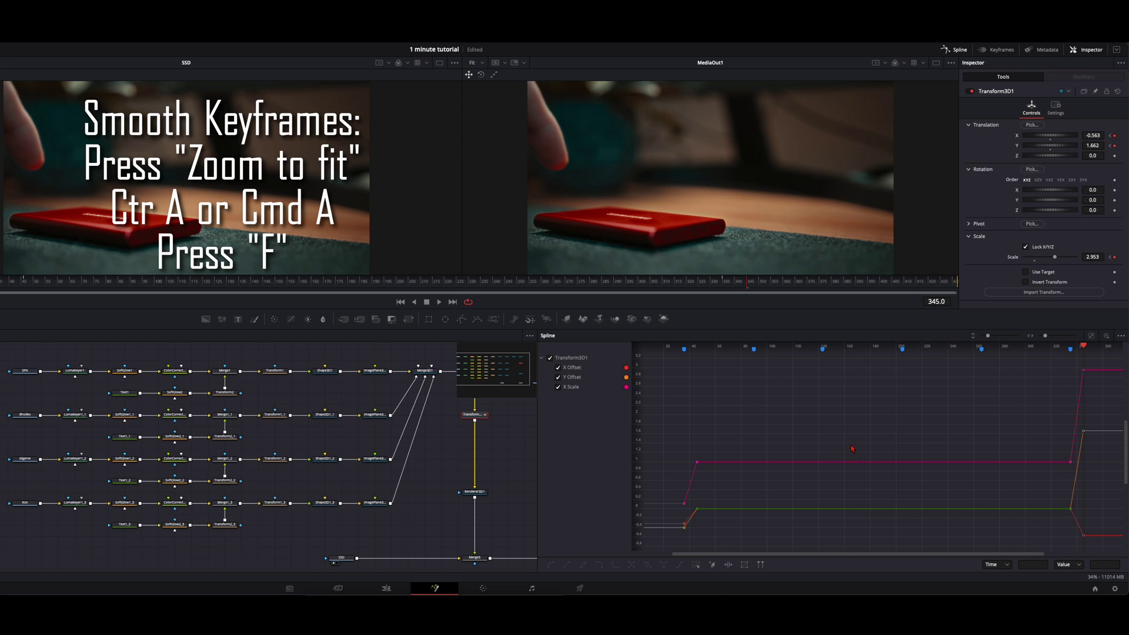
pyautogui.hotkey('ctrl', 'a')
pyautogui.press('f')
pyautogui.press('f')
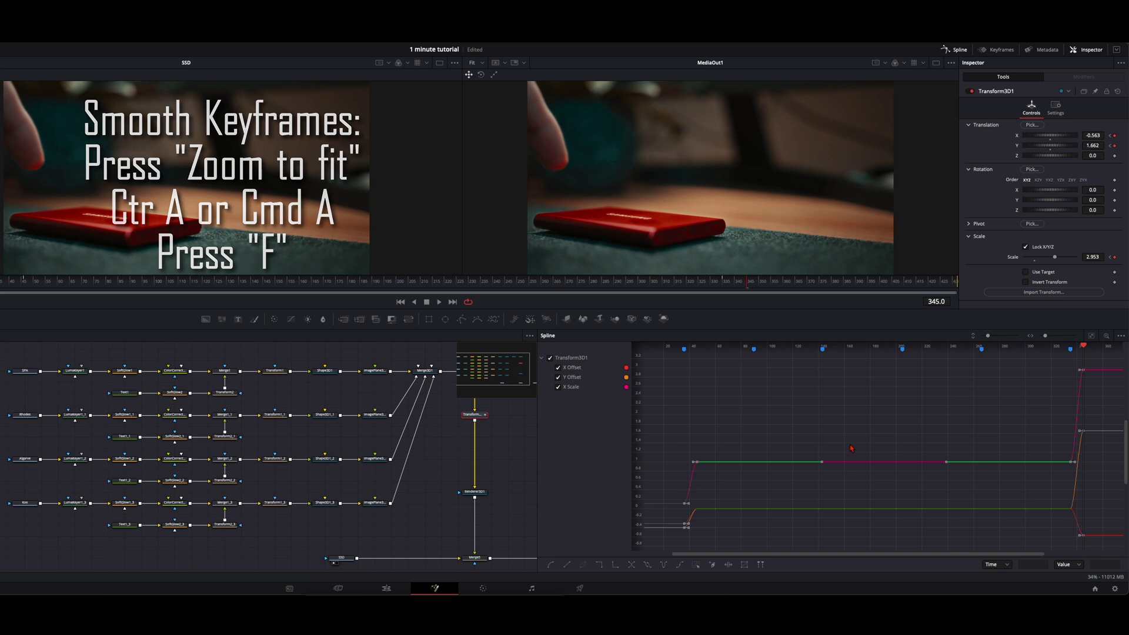
# - Try smooth interpolation on all Transform3D1 keyframes and return them to flat easing
pyautogui.hotkey('ctrl', 'a')
pyautogui.press('f')
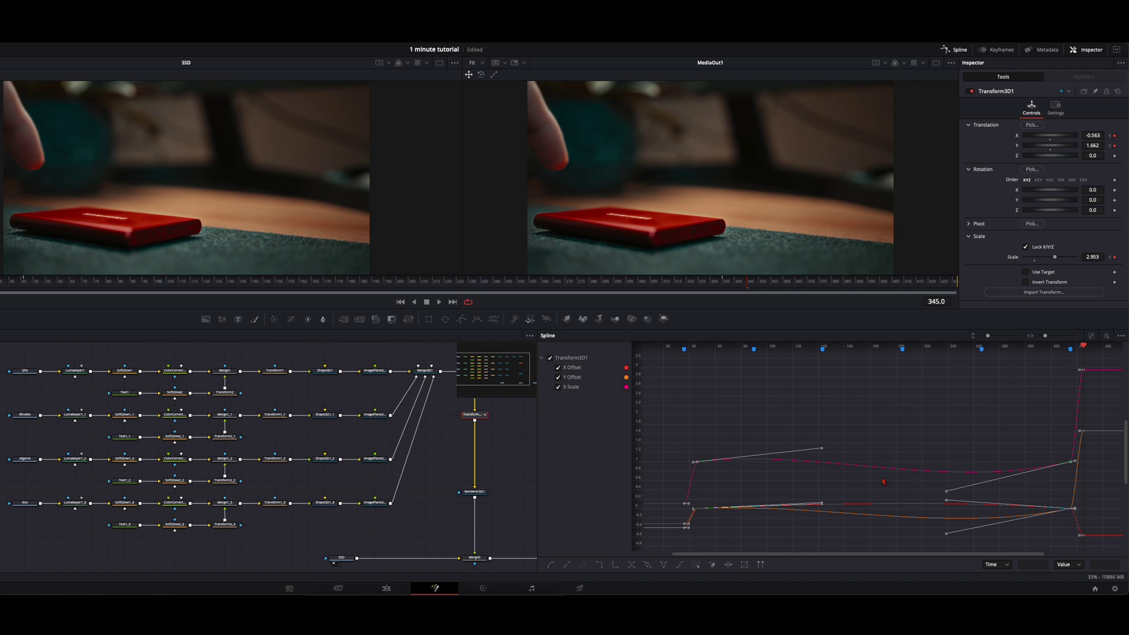
pyautogui.press('l')
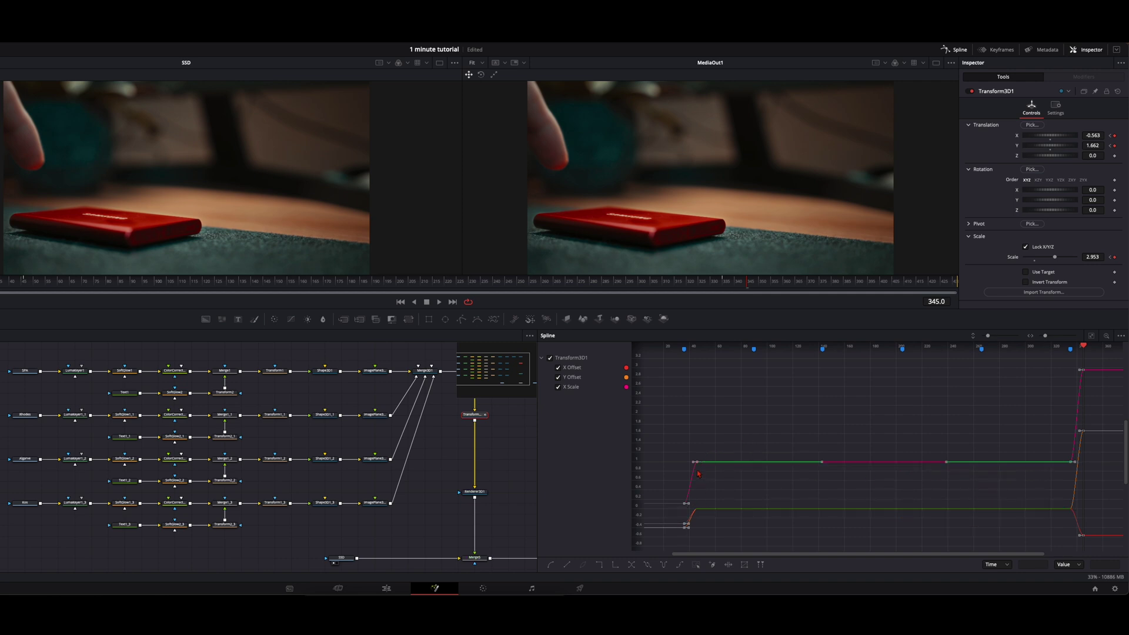
# - Hide all Transform3D1 curves in the spline view and widen the node graph area
pyautogui.click(696, 490)
pyautogui.click(550, 358)
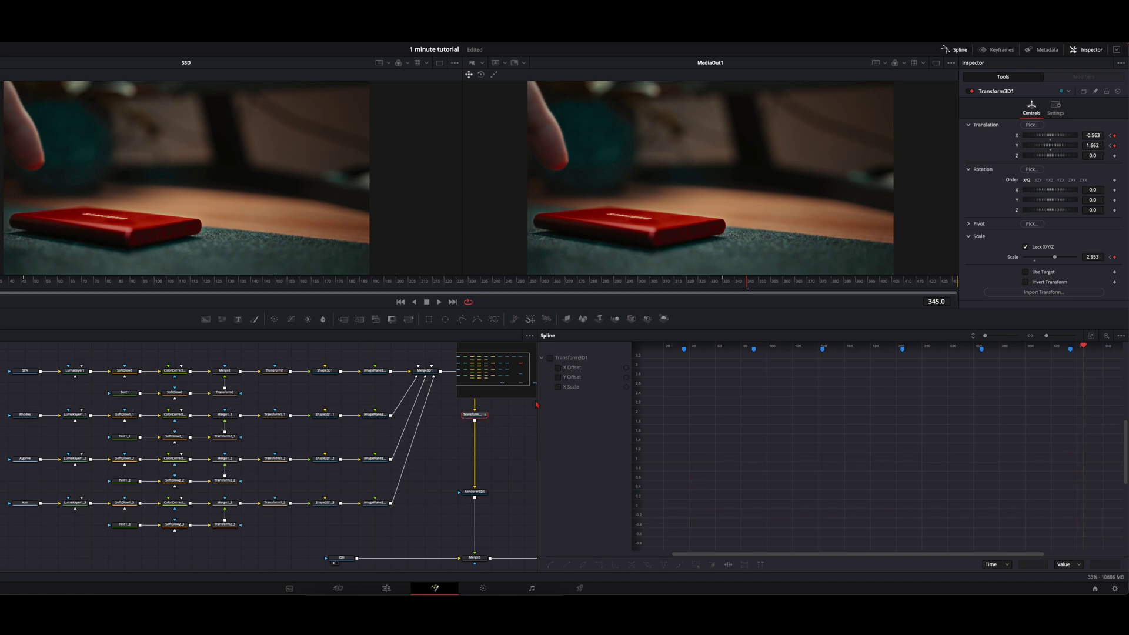
pyautogui.moveTo(538, 426); pyautogui.dragTo(616, 427)
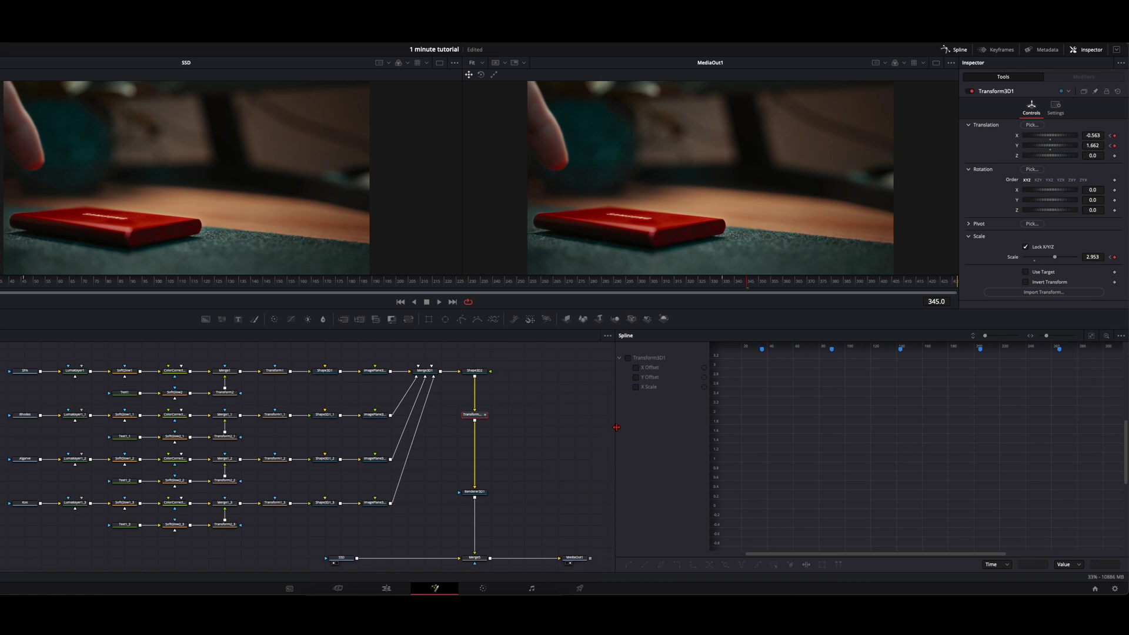
# - Keyframe Shape3D2's Y rotation at 0 on frame 36 and at about -390 on frame 46
pyautogui.click(475, 371)
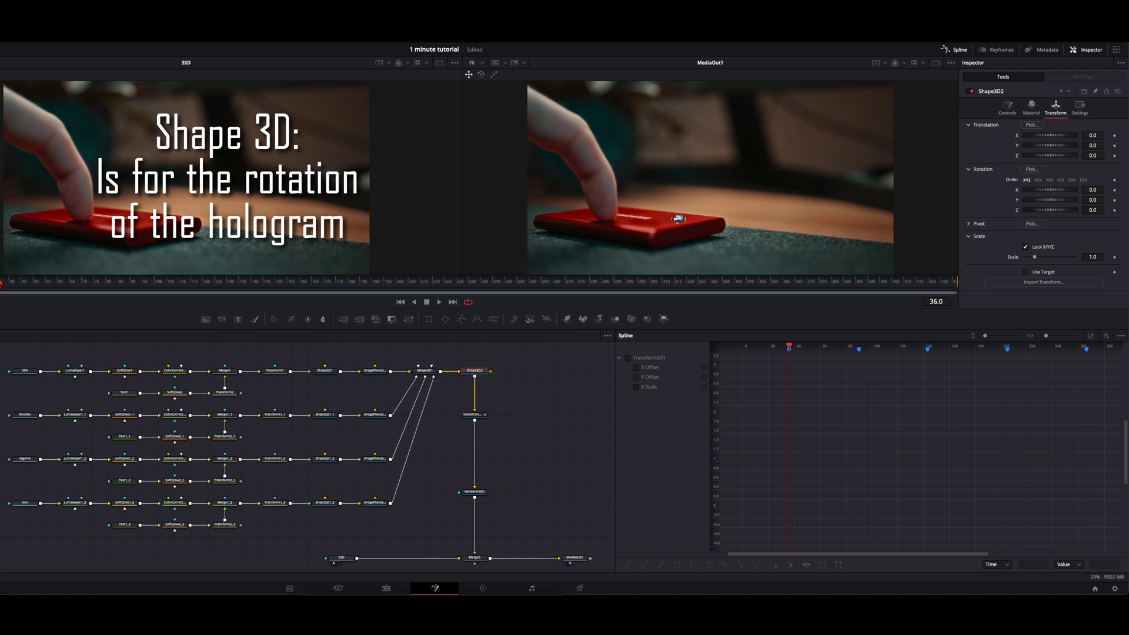
pyautogui.click(1114, 200)
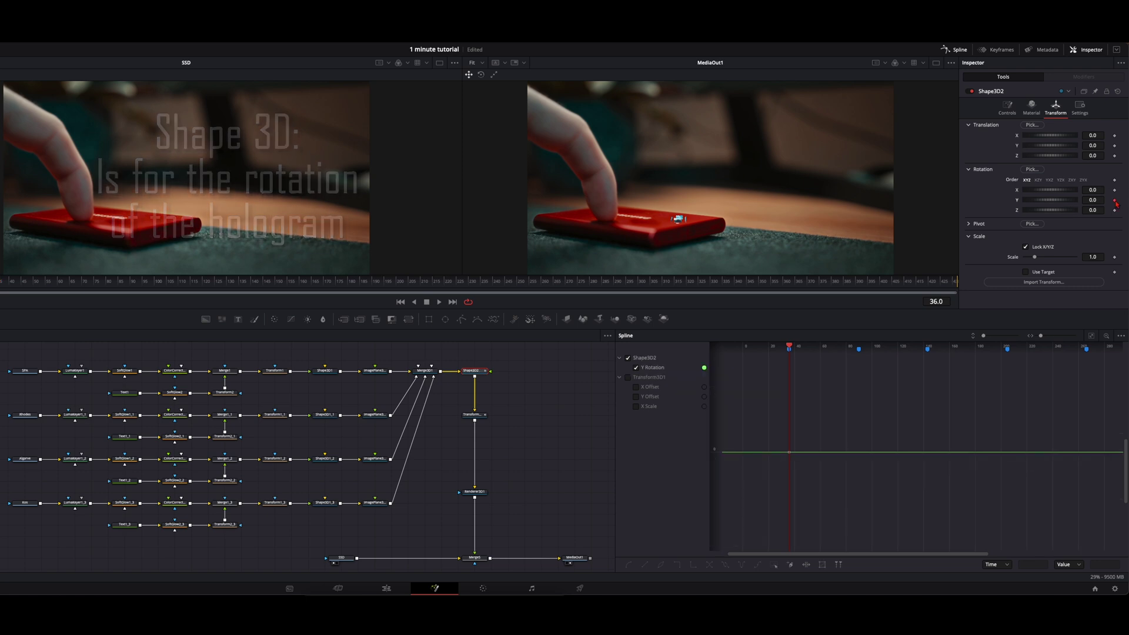
pyautogui.press('space')
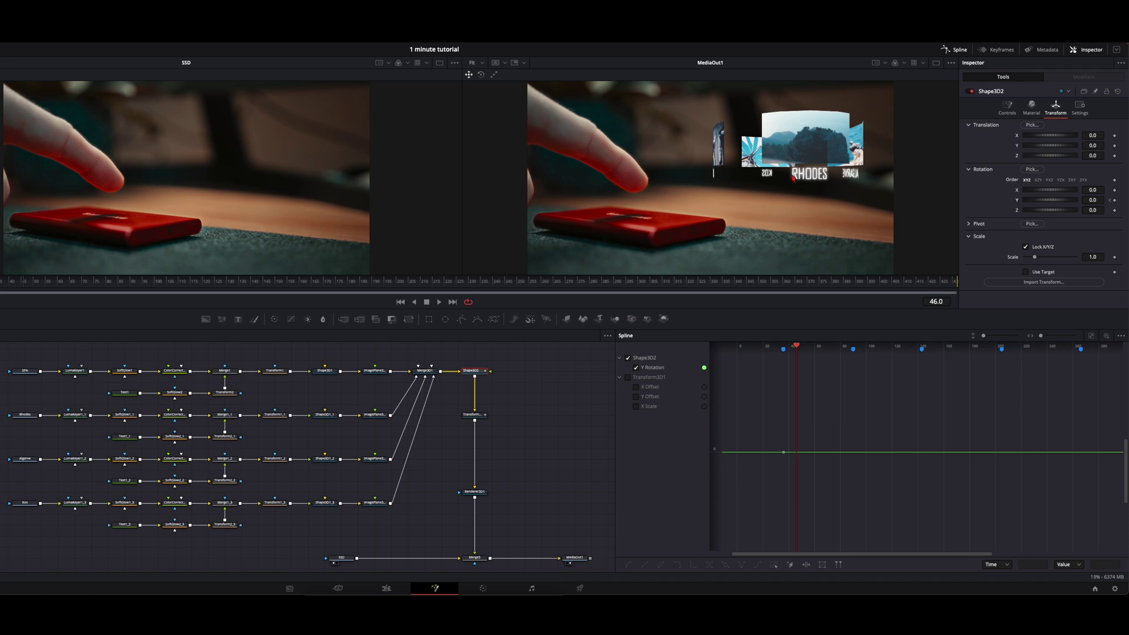
pyautogui.click(1036, 204)
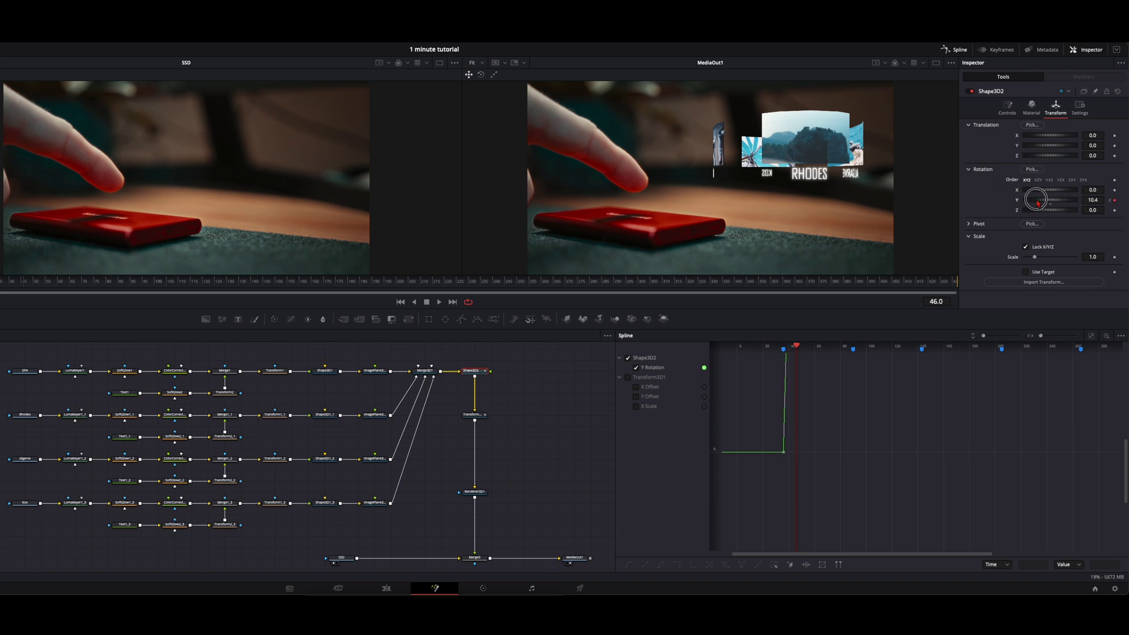
pyautogui.moveTo(1036, 204); pyautogui.dragTo(975, 203)
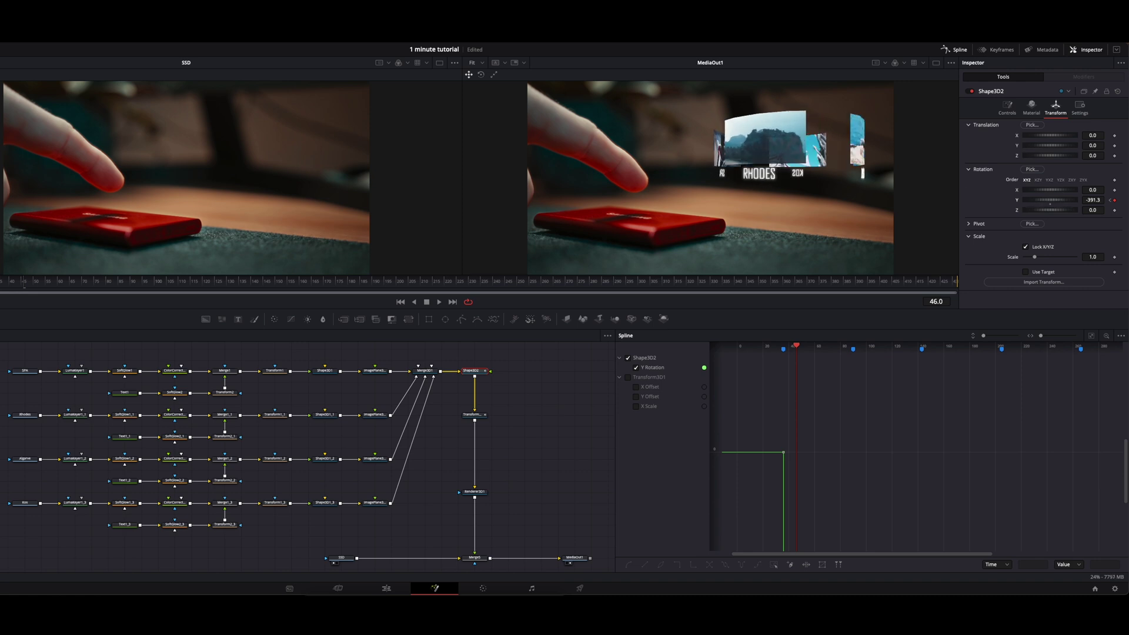
# - Hold Shape3D2's Y rotation with keyframes at frames 90 and 143, and set it to -478.6 at frame 100 and -568.0 at frame 153
pyautogui.moveTo(25, 281); pyautogui.dragTo(131, 283)
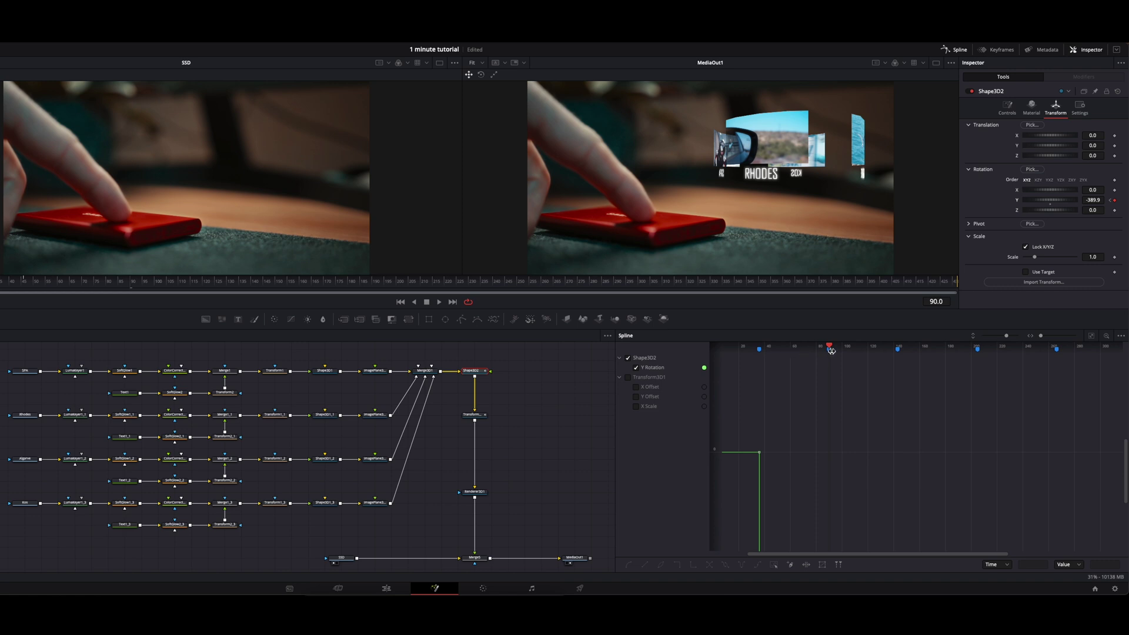
pyautogui.moveTo(132, 287); pyautogui.dragTo(152, 286)
pyautogui.moveTo(1051, 198)
pyautogui.mouseDown()
pyautogui.moveTo(1037, 204)
pyautogui.moveTo(1049, 205)
pyautogui.mouseUp()
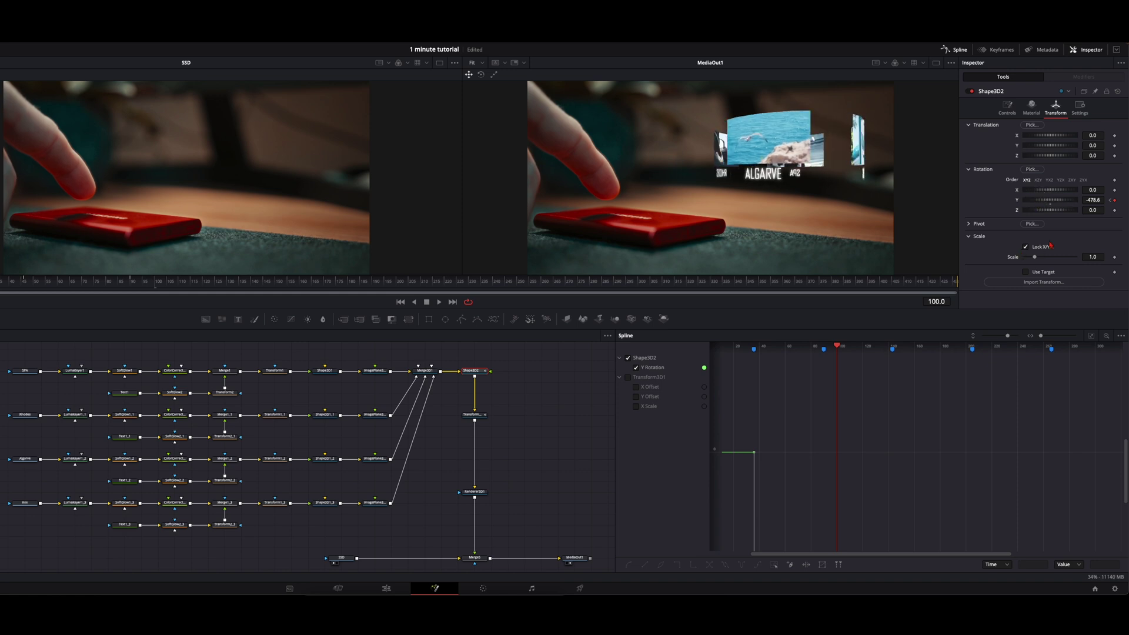
pyautogui.moveTo(169, 282); pyautogui.dragTo(260, 282)
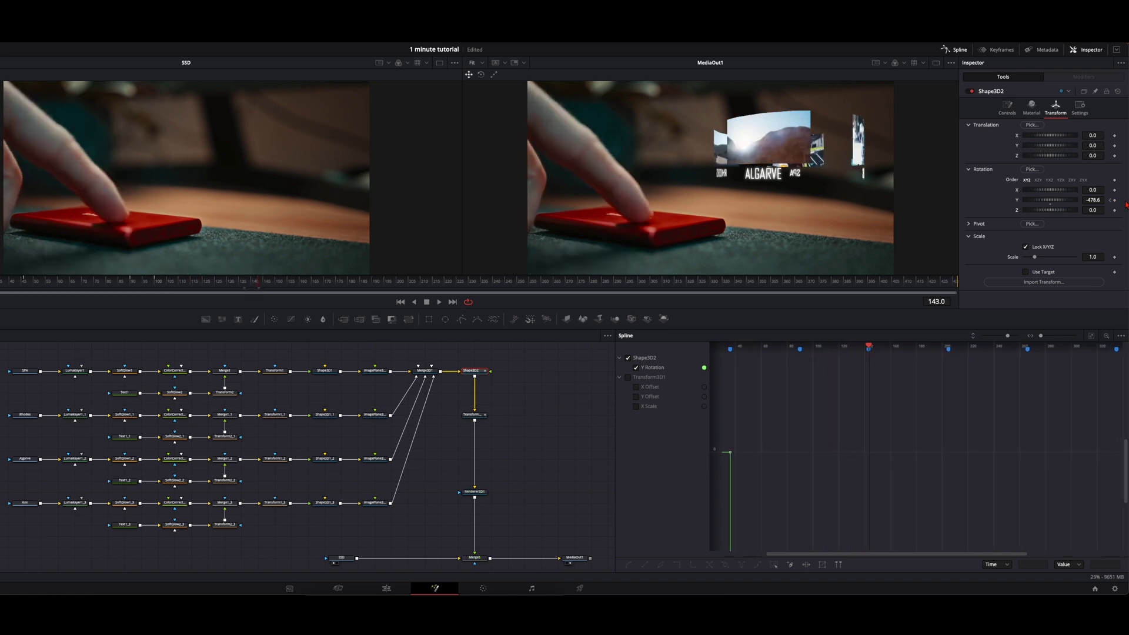
pyautogui.press('space')
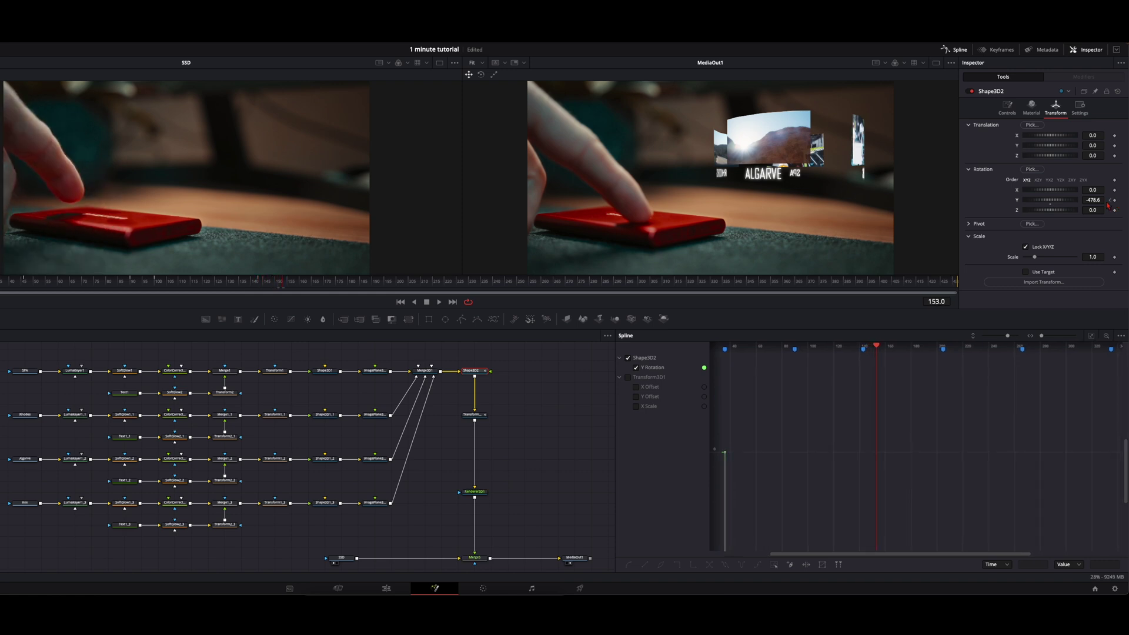
pyautogui.moveTo(1097, 200); pyautogui.dragTo(917, 203)
# - Keyframe Shape3D2's Y rotation at the next two markers, setting it to -658.0 at frame 215 and -747.5 at frame 276
pyautogui.moveTo(293, 284); pyautogui.dragTo(410, 276)
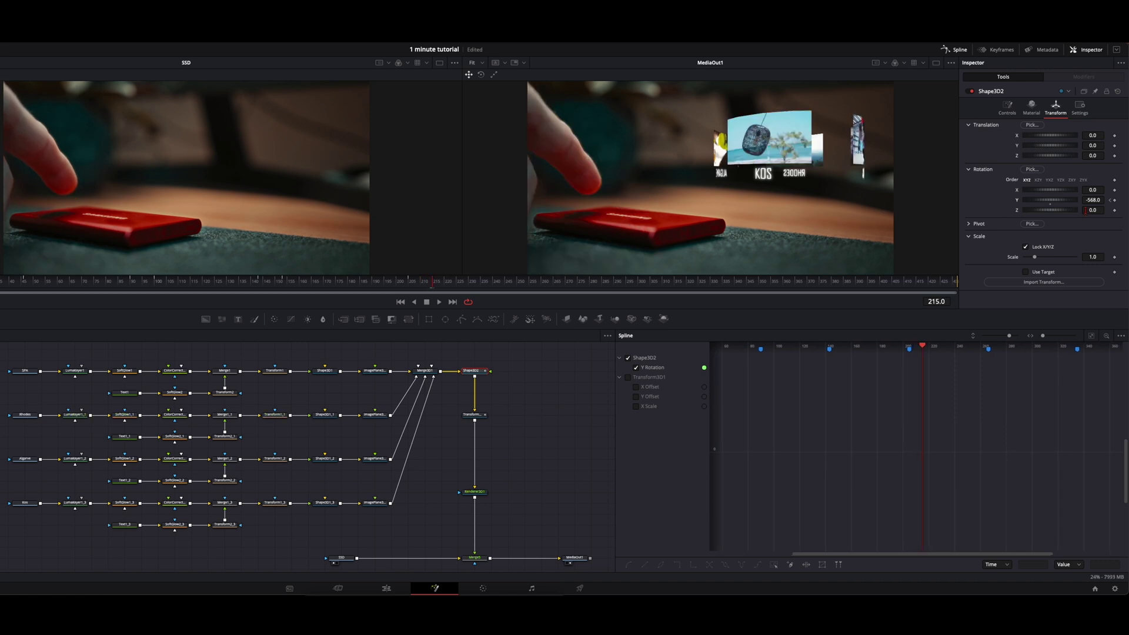
pyautogui.moveTo(1092, 200); pyautogui.dragTo(731, 224)
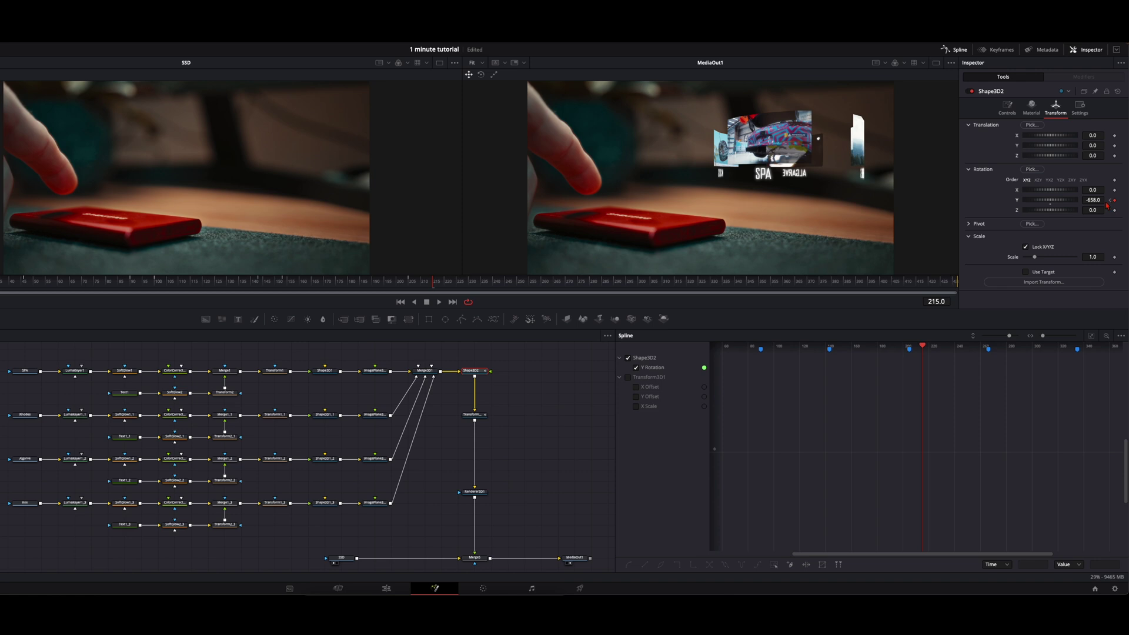
pyautogui.moveTo(432, 286); pyautogui.dragTo(557, 288)
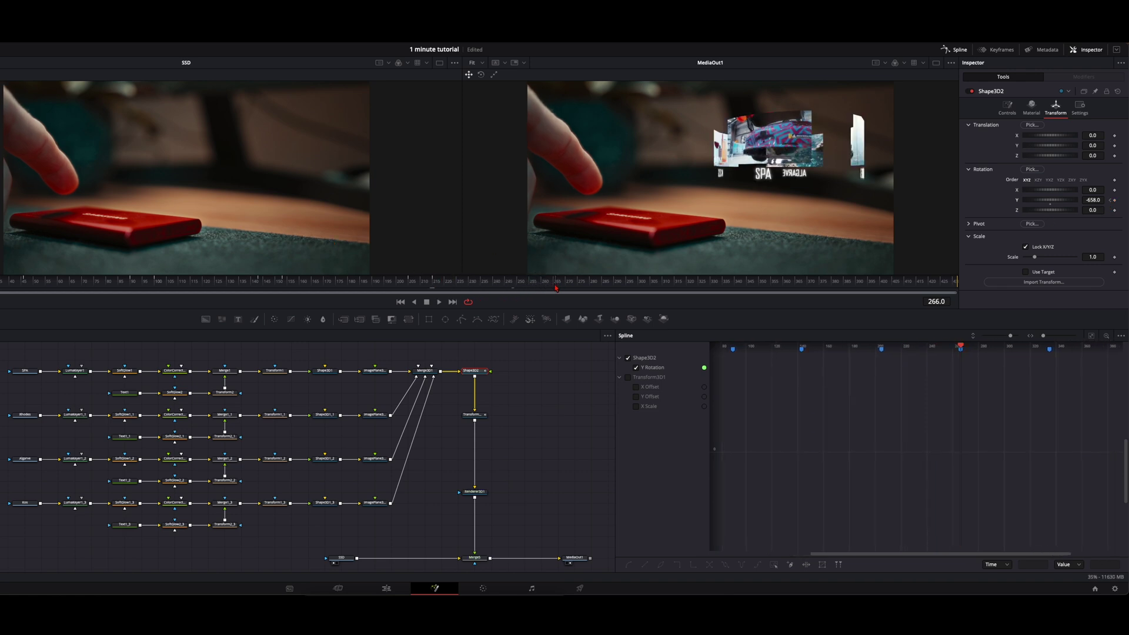
pyautogui.press('space')
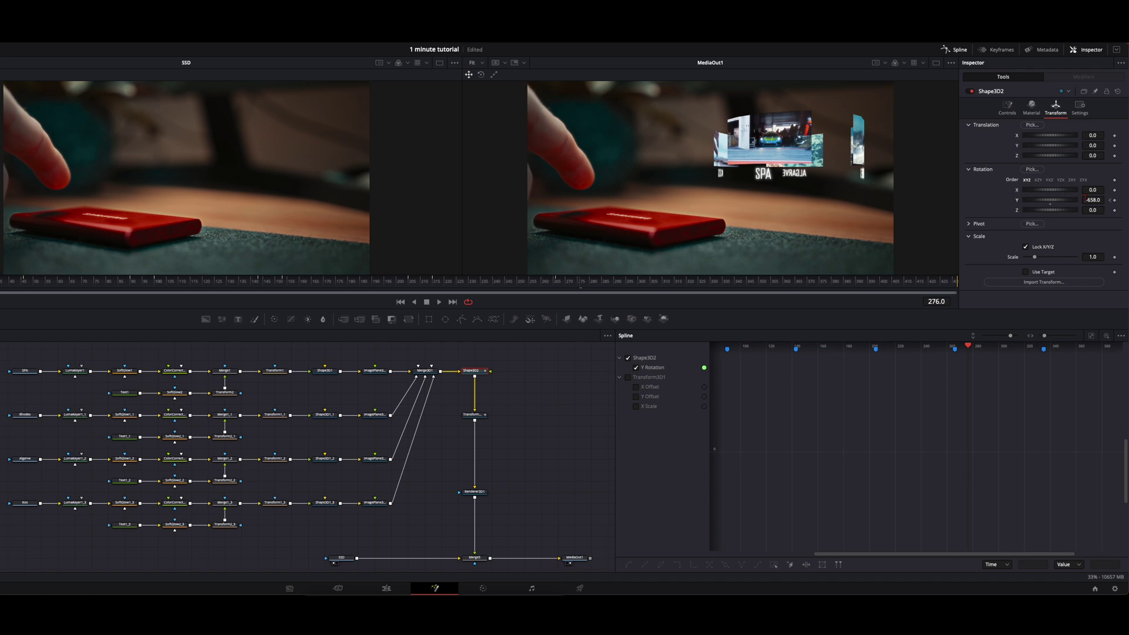
pyautogui.moveTo(1092, 200); pyautogui.dragTo(731, 206)
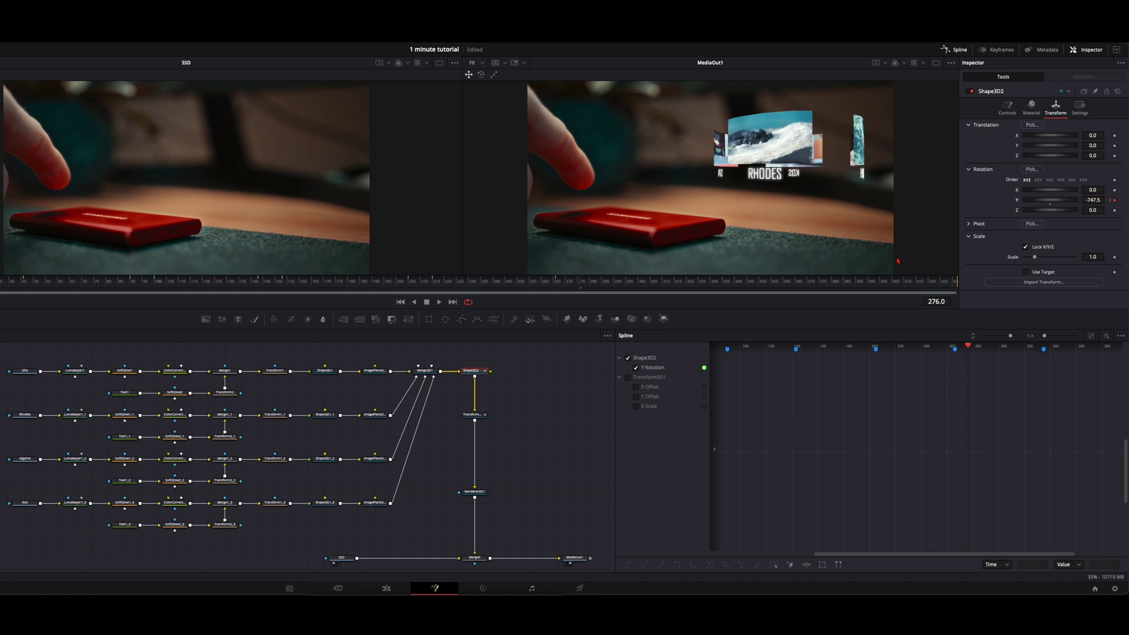
# - Keyframe a final Y rotation spin of Shape3D2 from frame 335 to 345 and fit the whole curve in the spline view
pyautogui.click(723, 293)
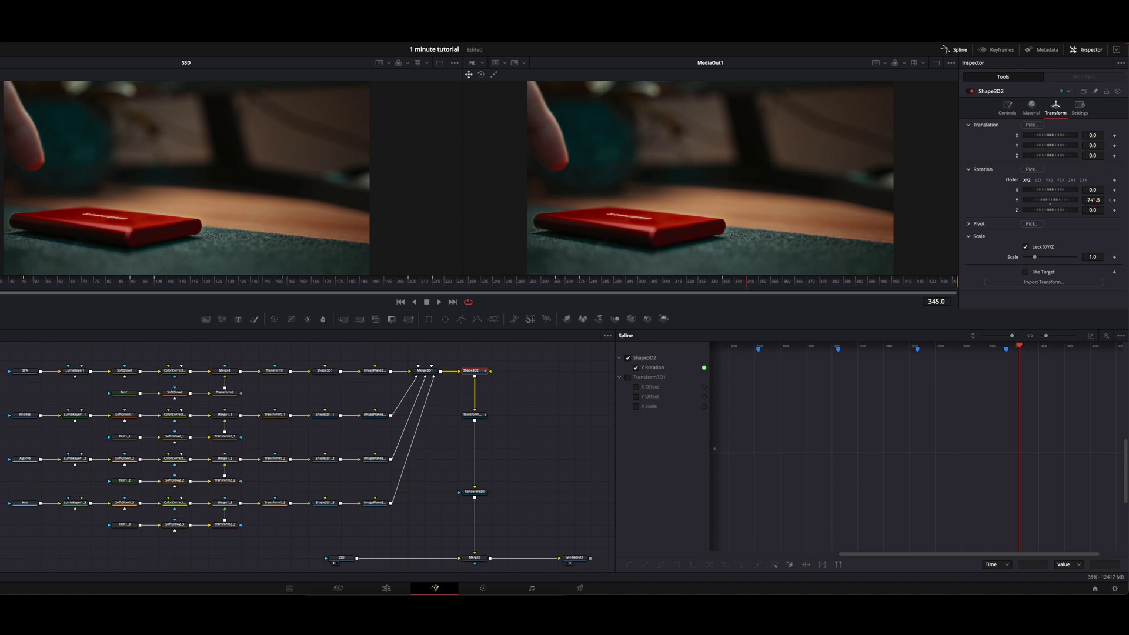
pyautogui.moveTo(1062, 200); pyautogui.dragTo(1007, 204)
pyautogui.moveTo(6, 280); pyautogui.dragTo(702, 287)
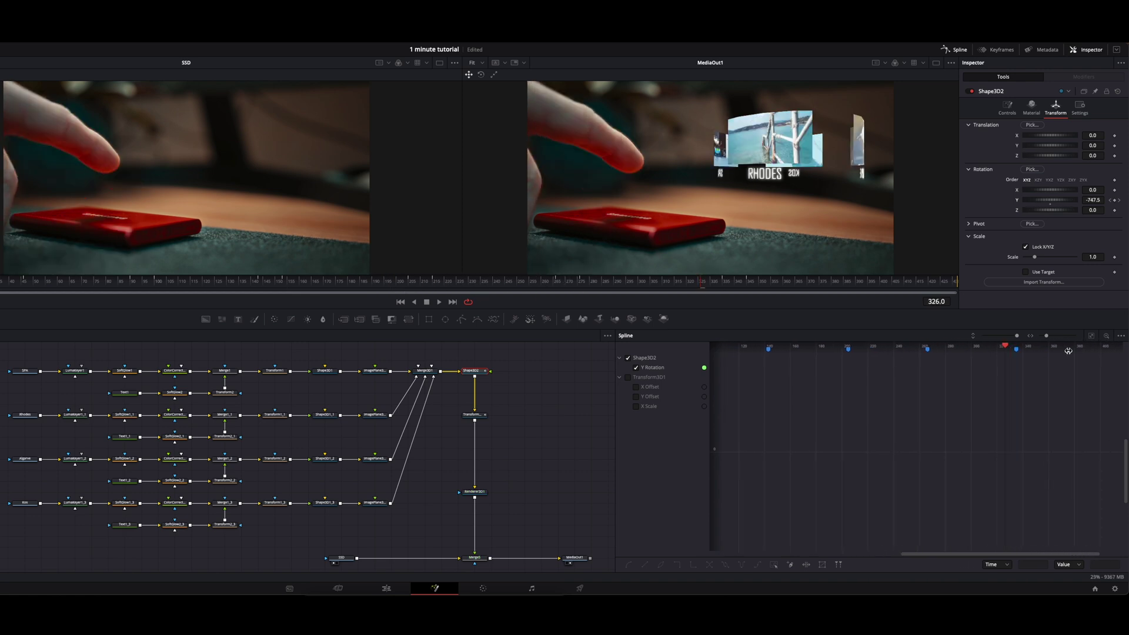
pyautogui.click(1092, 337)
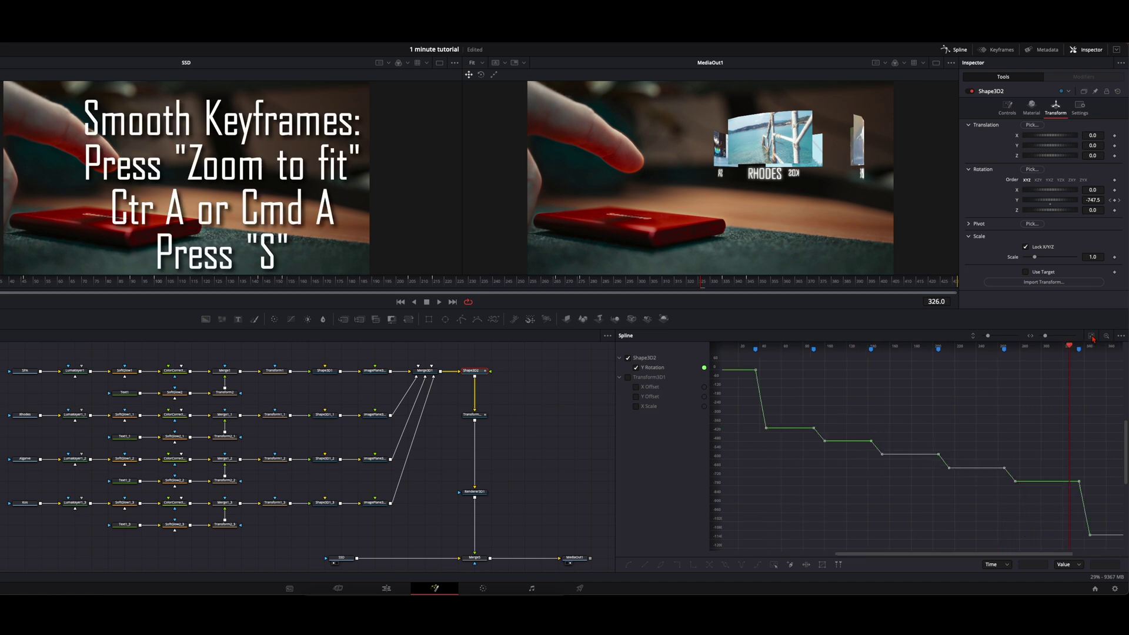
# - Select all keyframes on Shape3D2's Y rotation curve and smooth them
pyautogui.click(883, 419)
pyautogui.hotkey('ctrl', 'a')
pyautogui.press('s')
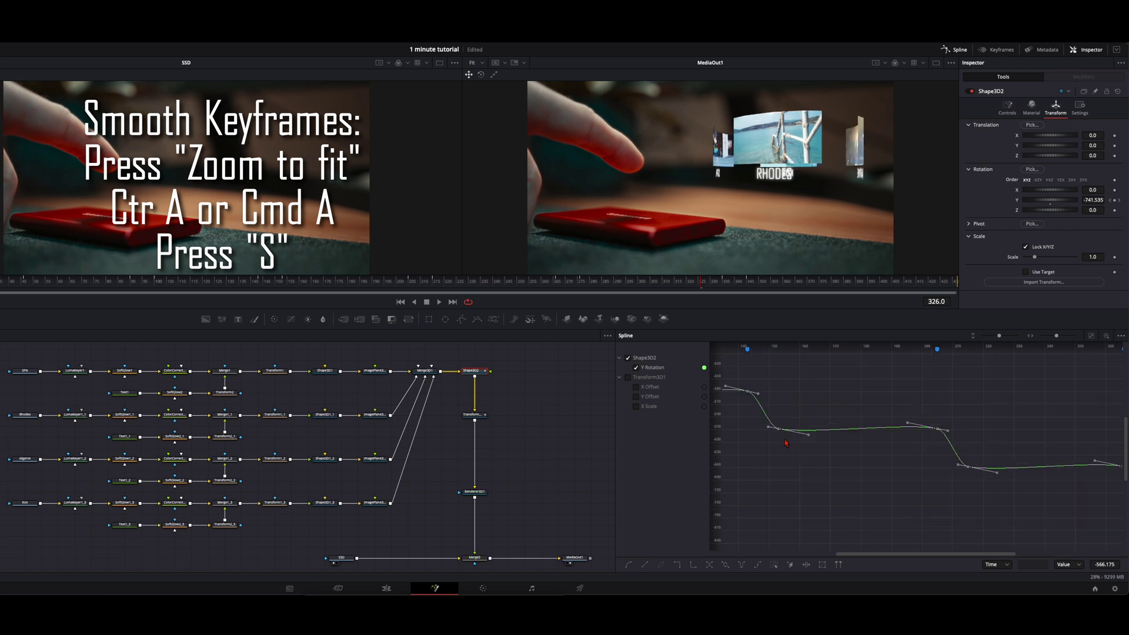
pyautogui.press('f')
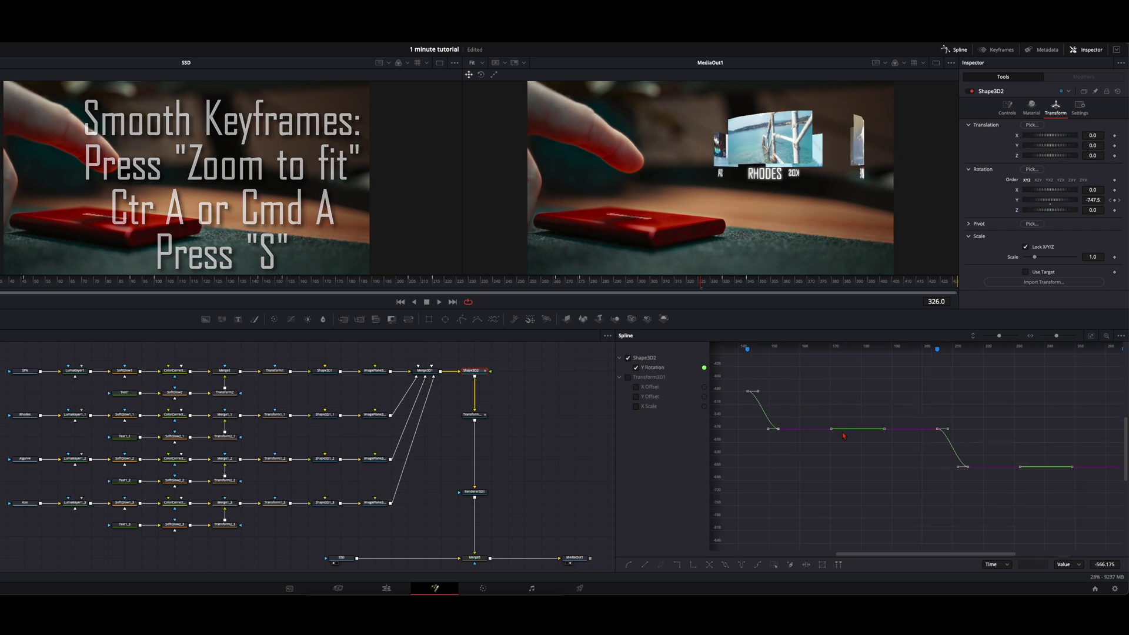
pyautogui.press('s')
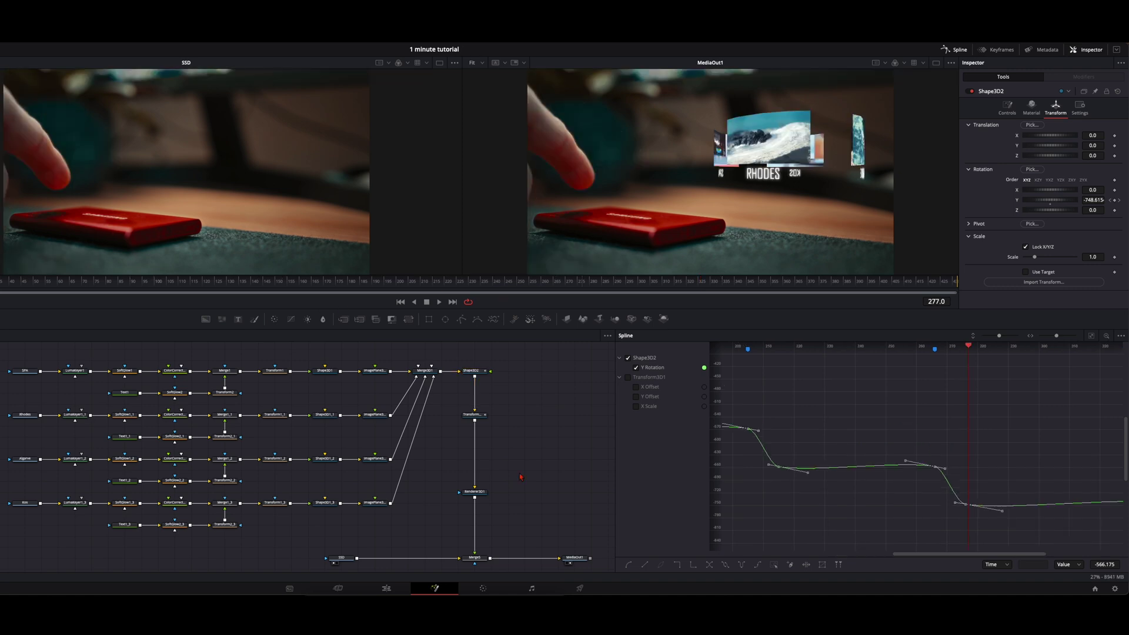
# - Add a Motion Blur node directly after the final merge of the SSD footage and the rendered carousel
pyautogui.click(479, 560)
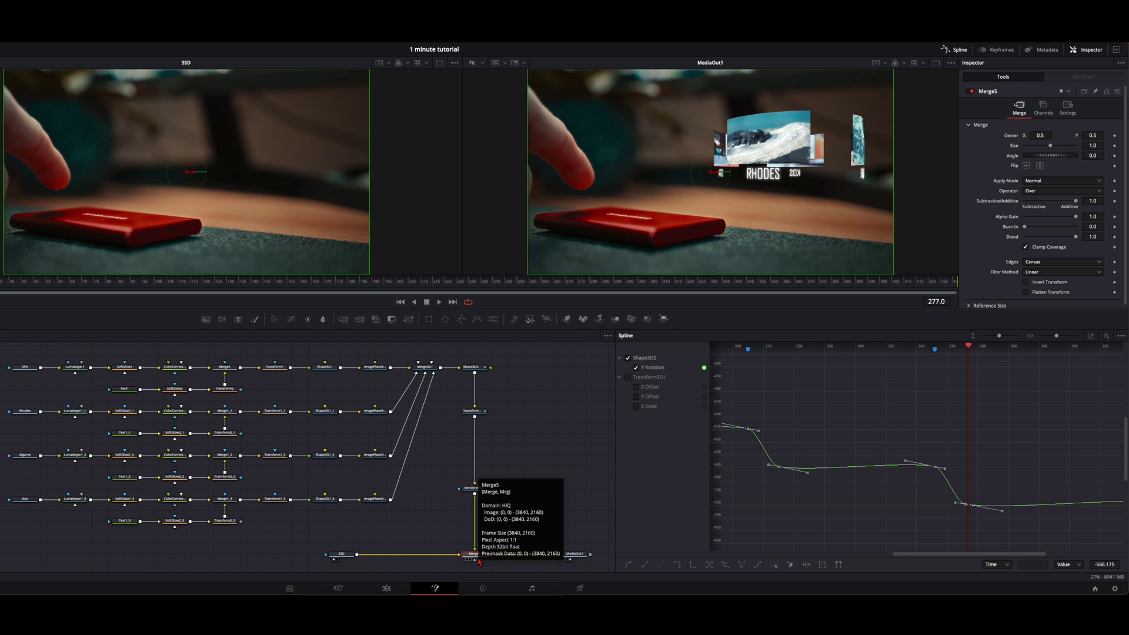
pyautogui.hotkey('shift', 'space')
pyautogui.write('tra')
pyautogui.press('BackSpace')
pyautogui.press('BackSpace')
pyautogui.press('BackSpace')
pyautogui.write('motio')
pyautogui.press('Up')
pyautogui.press('Up')
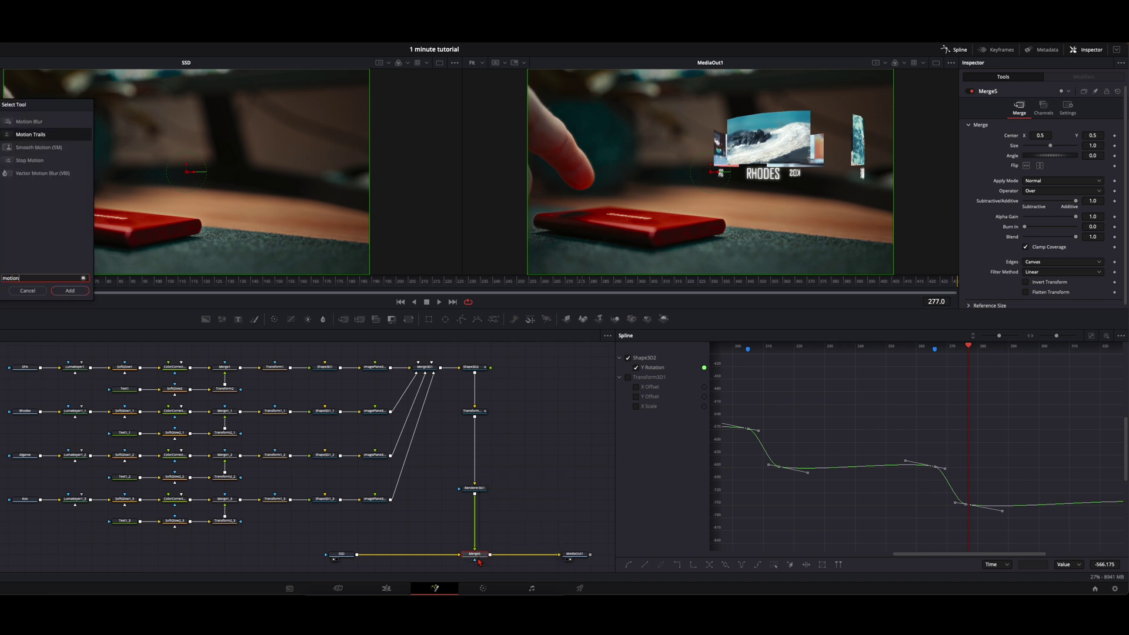
pyautogui.press('Return')
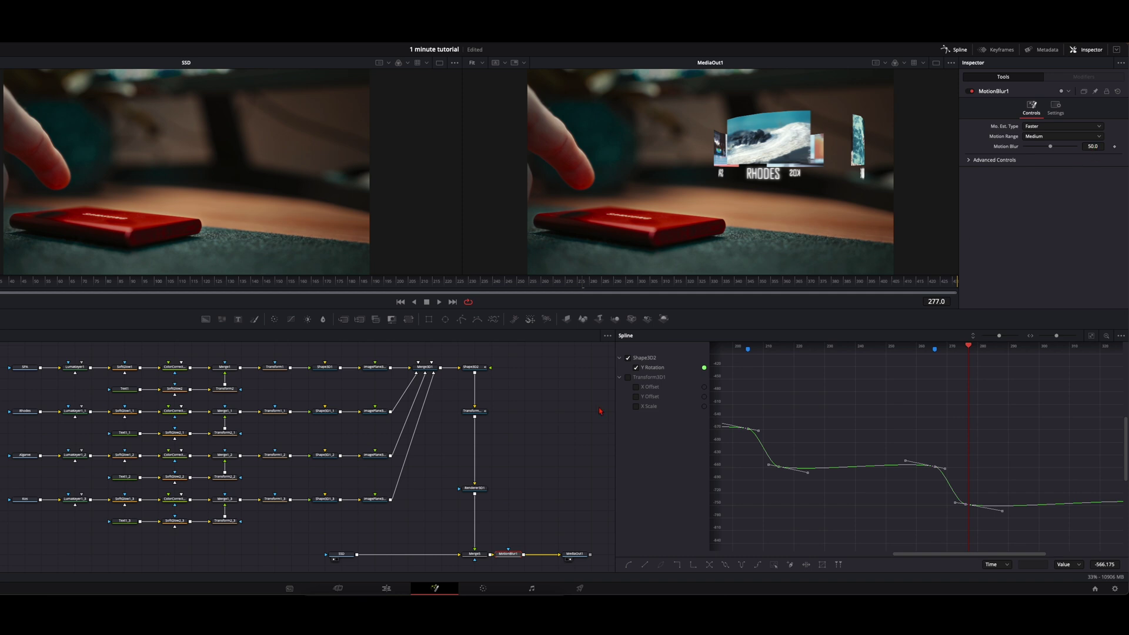
# - Switch to the Edit page, open Fusion Clip 2 in its own timeline and disable the four clips above Grading.mp4
pyautogui.hotkey('shift', '4')
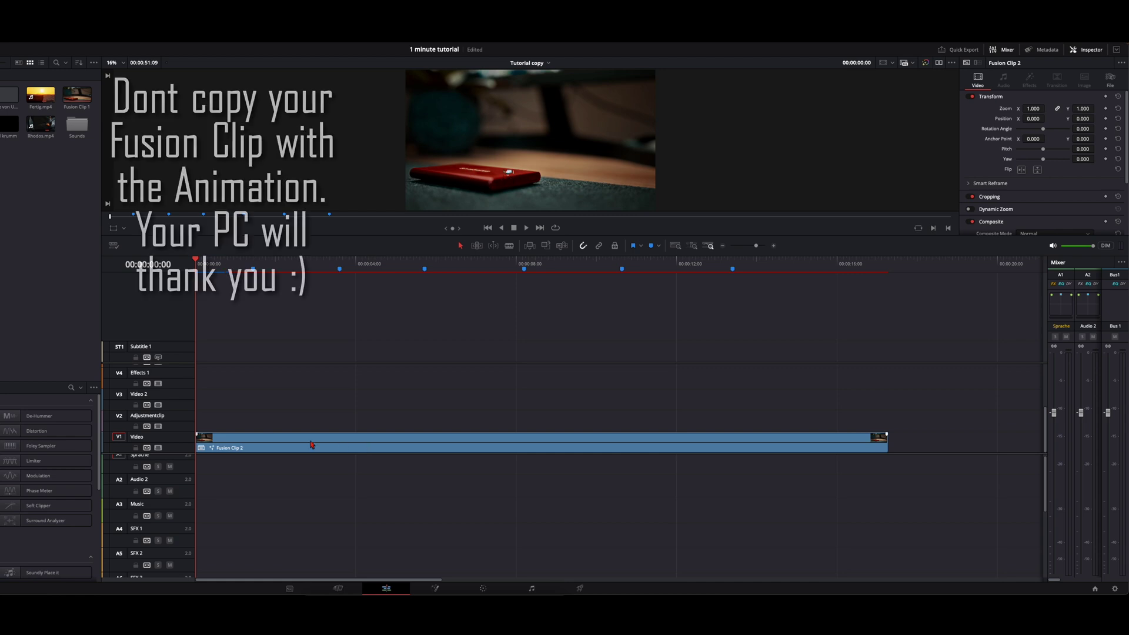
pyautogui.rightClick(254, 448)
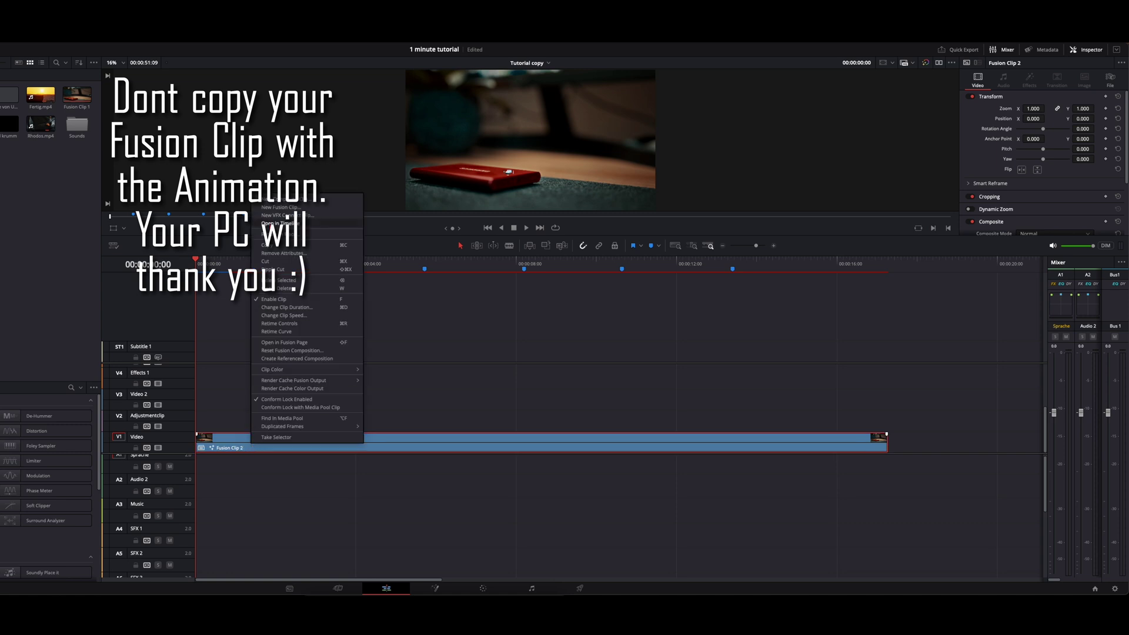
pyautogui.click(268, 223)
pyautogui.moveTo(274, 296); pyautogui.dragTo(320, 388)
pyautogui.press('d')
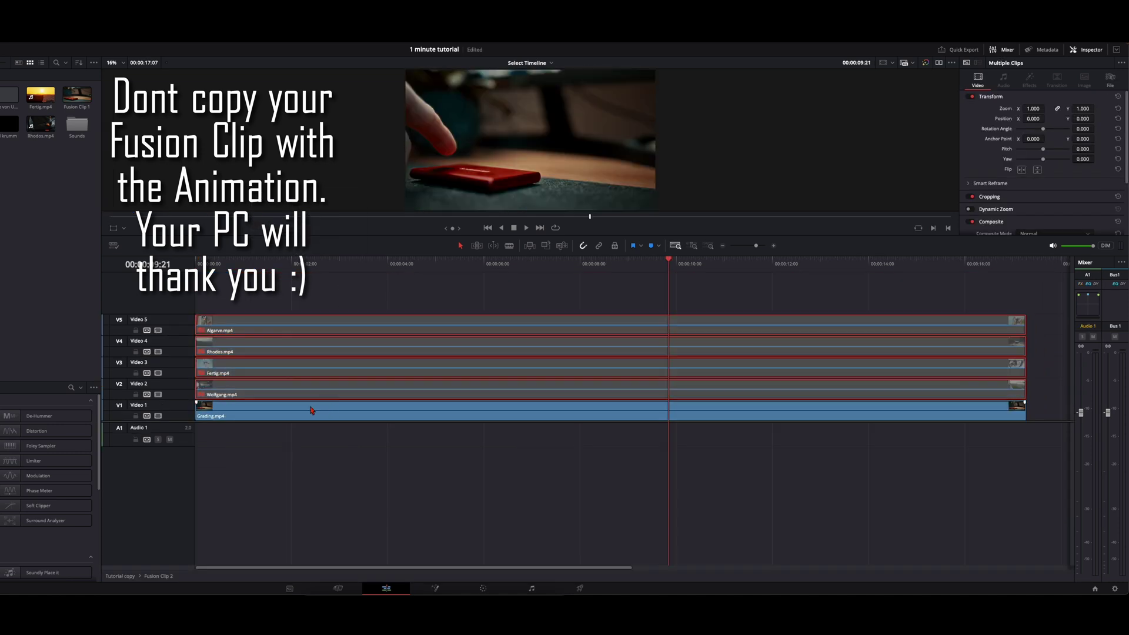
# - Copy Grading.mp4 out of Fusion Clip 2 and place it on V2 above that clip, starting at 00:00:00:00
pyautogui.click(288, 414)
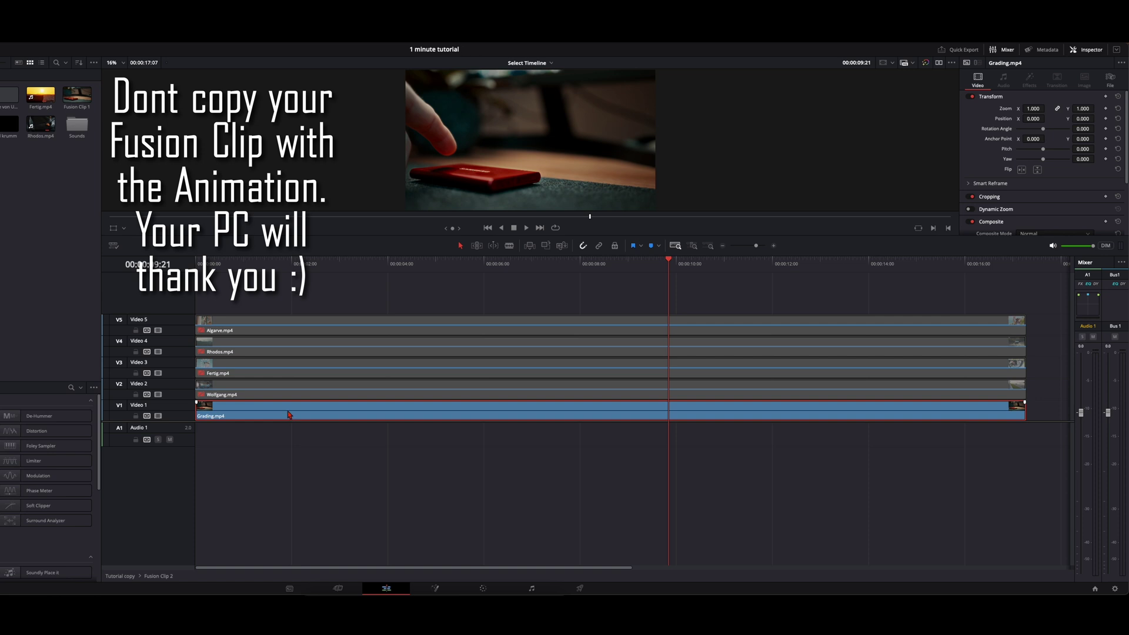
pyautogui.moveTo(266, 299); pyautogui.dragTo(314, 400)
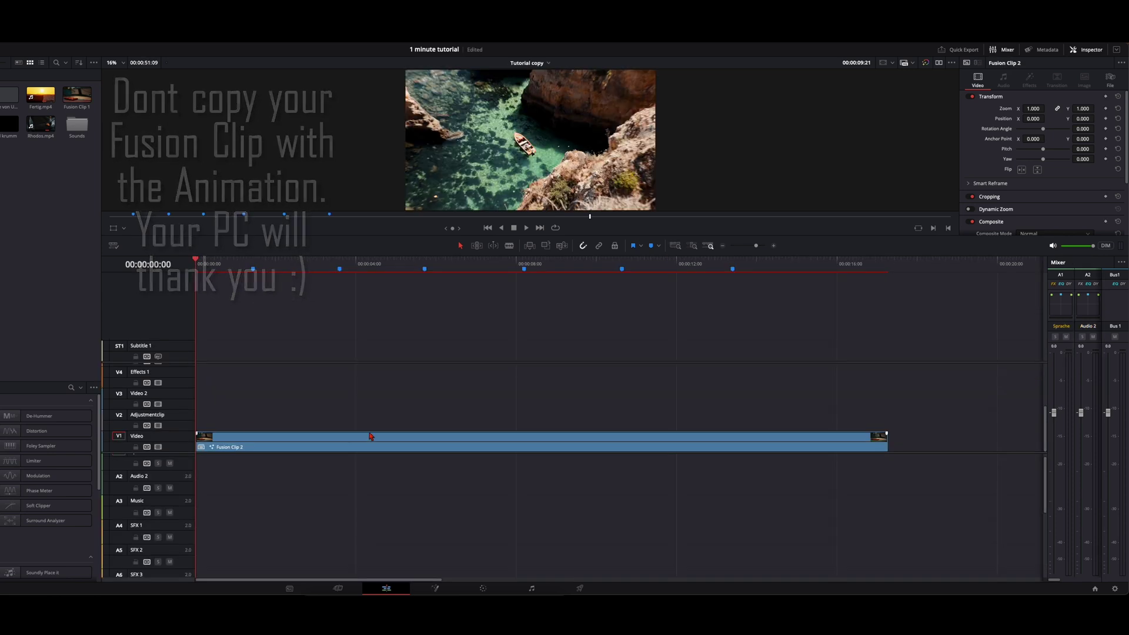
pyautogui.hotkey('shift', 'z')
pyautogui.click(517, 268)
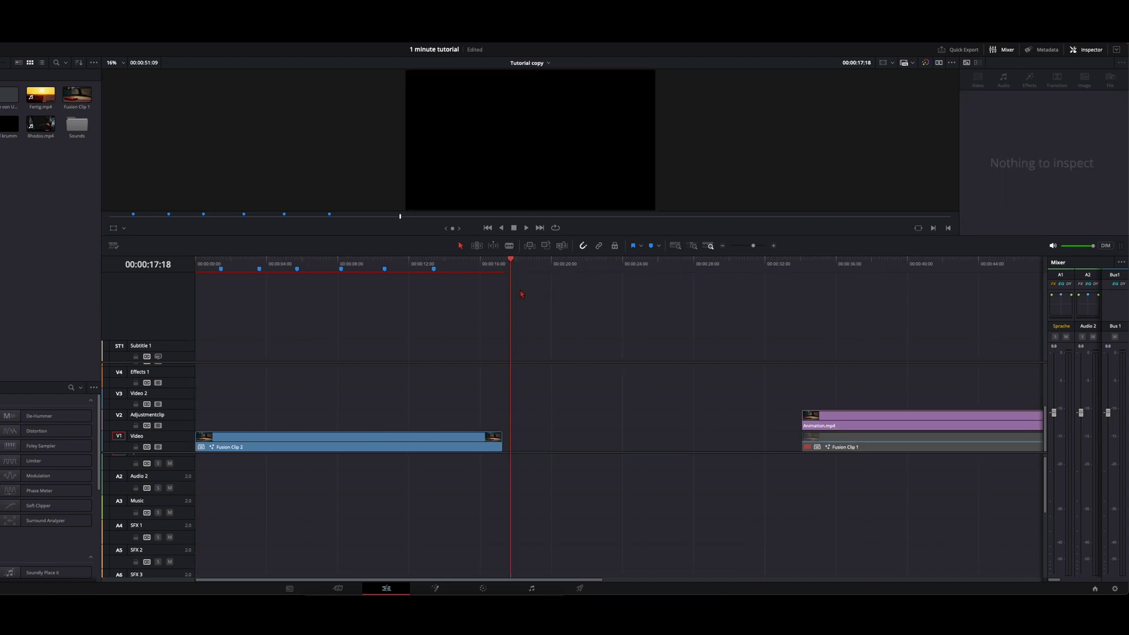
pyautogui.hotkey('ctrl', 'v')
pyautogui.moveTo(553, 446); pyautogui.dragTo(228, 425)
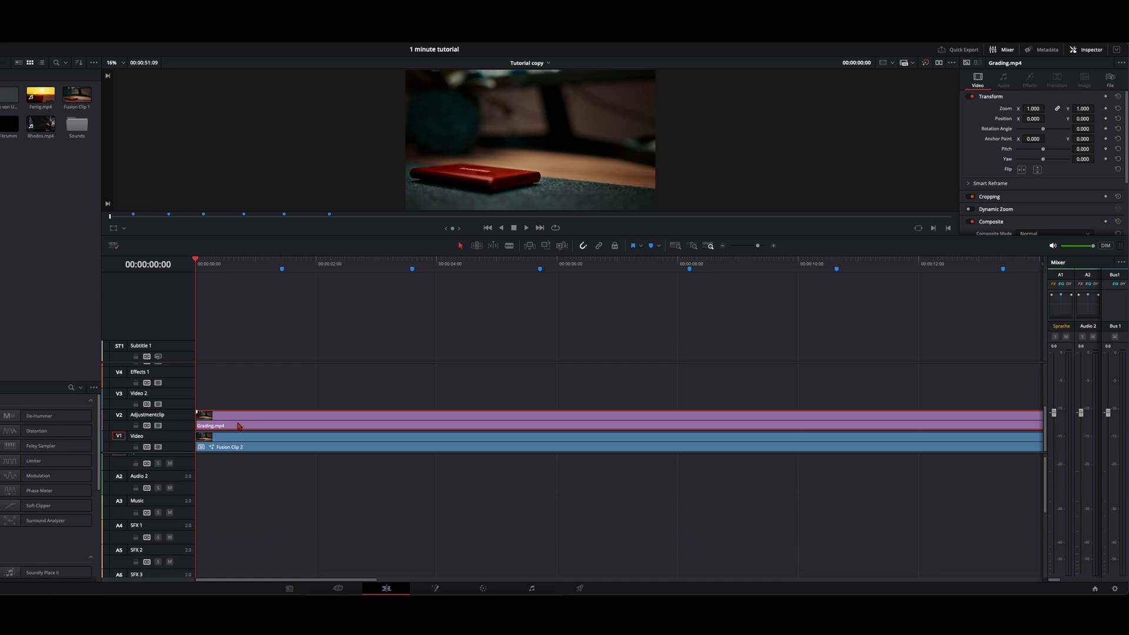
# - Isolate the red SSD in the Grading.mp4 copy on the Fusion page with a Magic Mask in Better mode, tracked in both directions
pyautogui.hotkey('shift', '5')
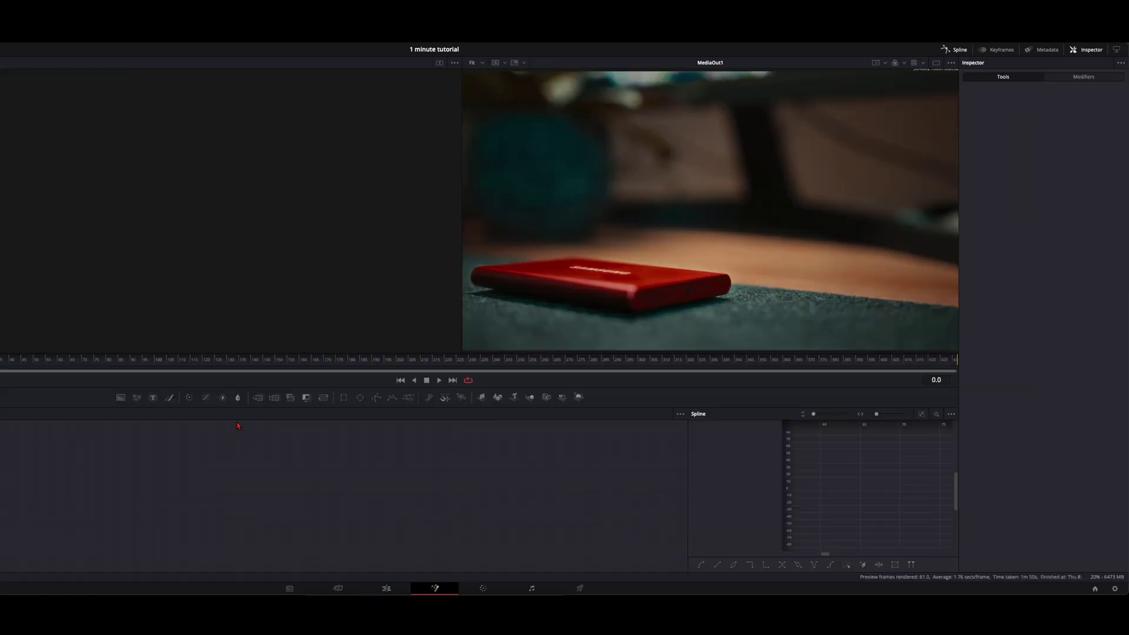
pyautogui.hotkey('shift', 'space')
pyautogui.write('magi')
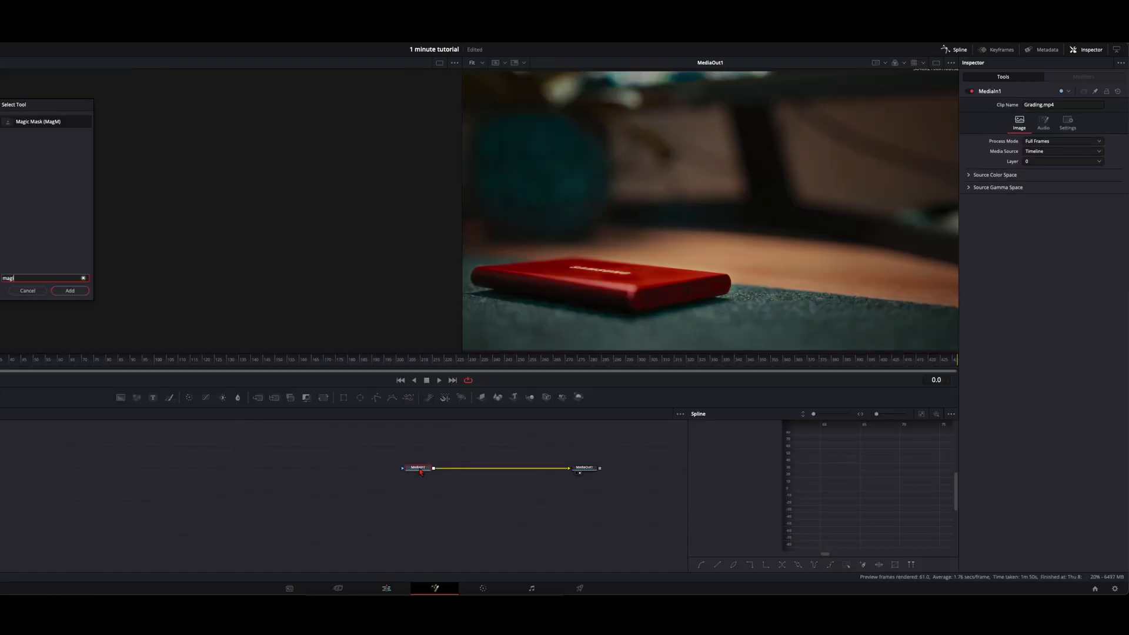
pyautogui.write('c')
pyautogui.press('Return')
pyautogui.moveTo(531, 274)
pyautogui.mouseDown()
pyautogui.moveTo(588, 269)
pyautogui.moveTo(665, 279)
pyautogui.moveTo(618, 286)
pyautogui.mouseUp()
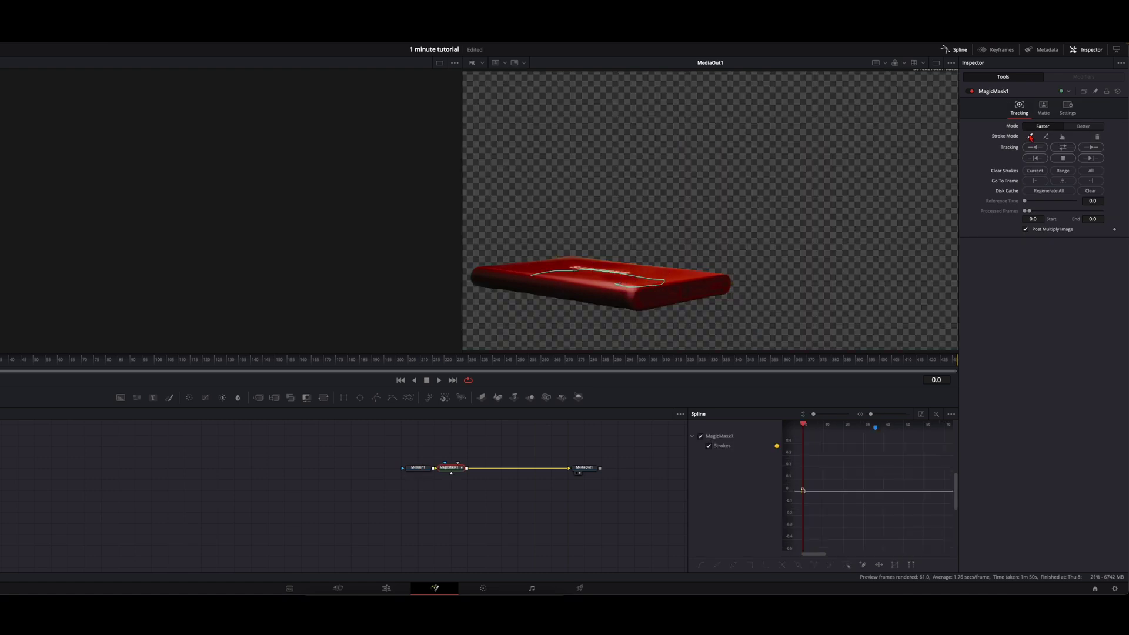
pyautogui.click(1083, 128)
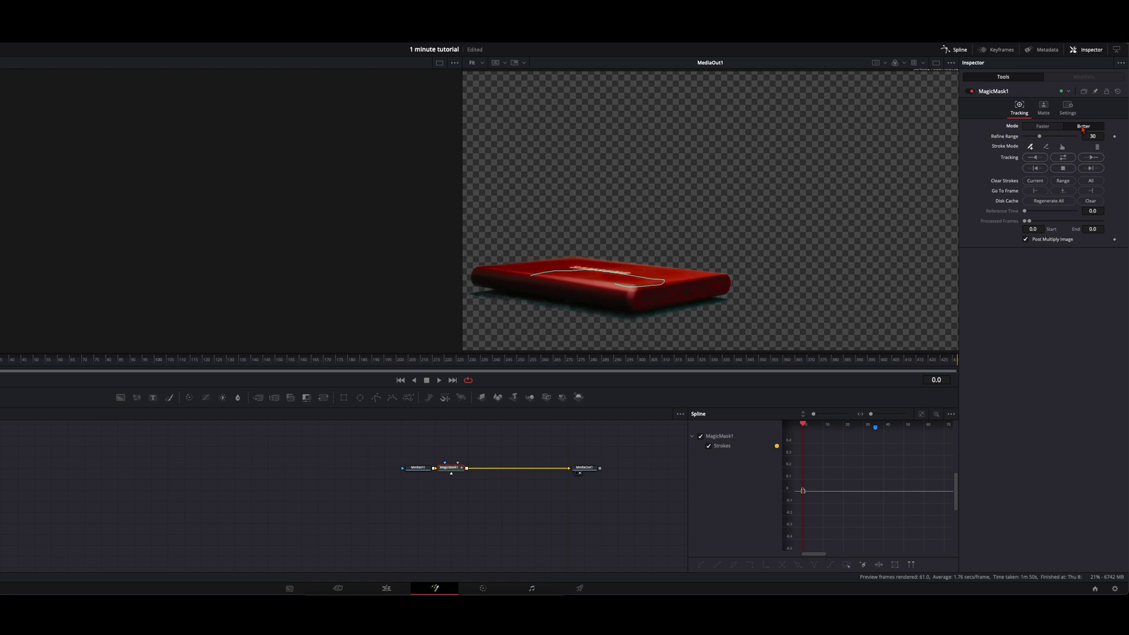
pyautogui.click(1069, 161)
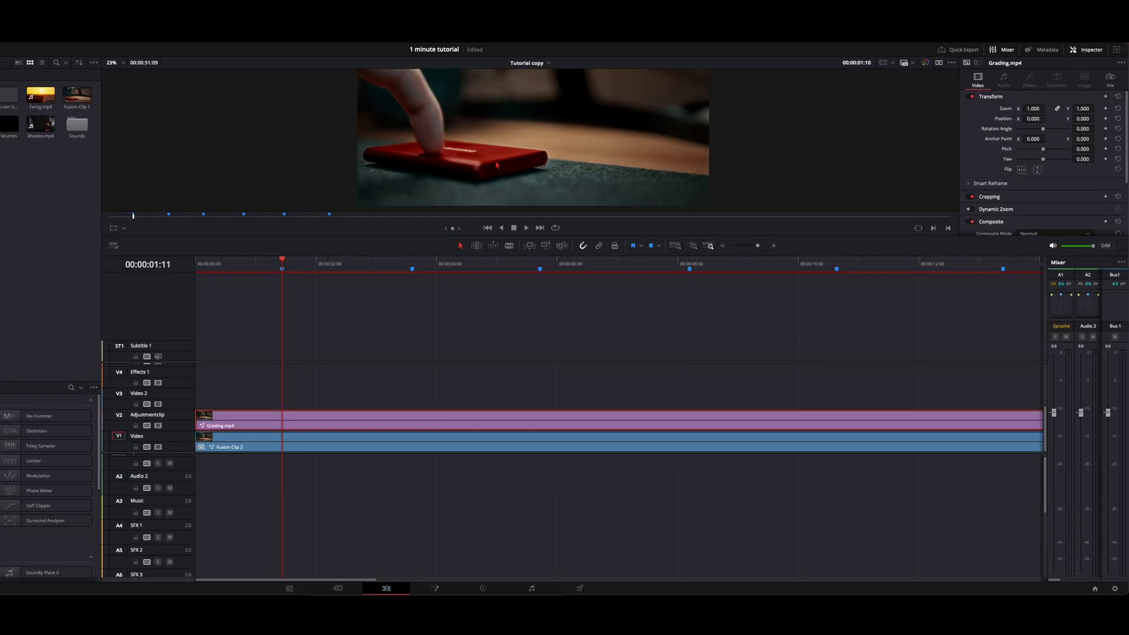
# - Step frame by frame around the first marker to check how the hologram emerges from behind the masked SSD
pyautogui.press('Left')
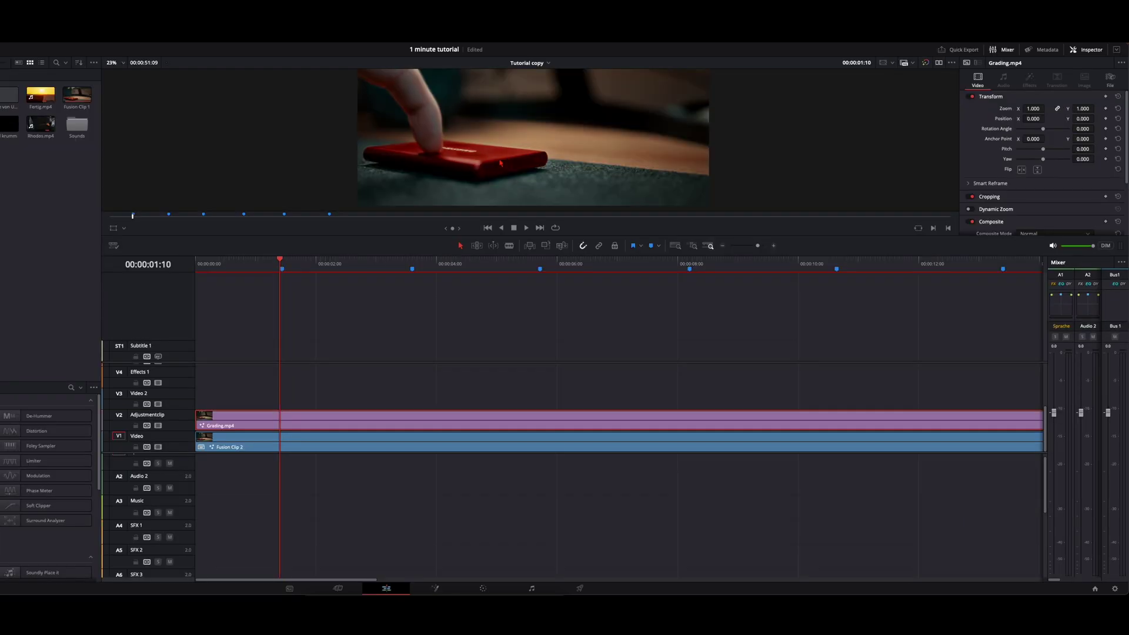
pyautogui.press('Right')
pyautogui.press('Right')
pyautogui.press('Right')
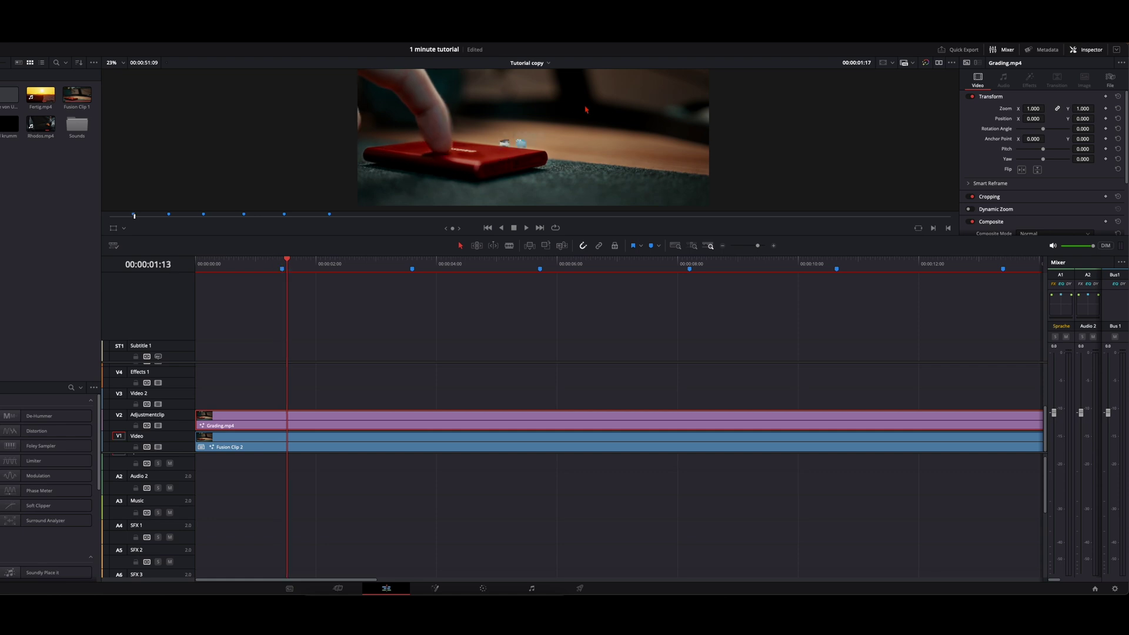